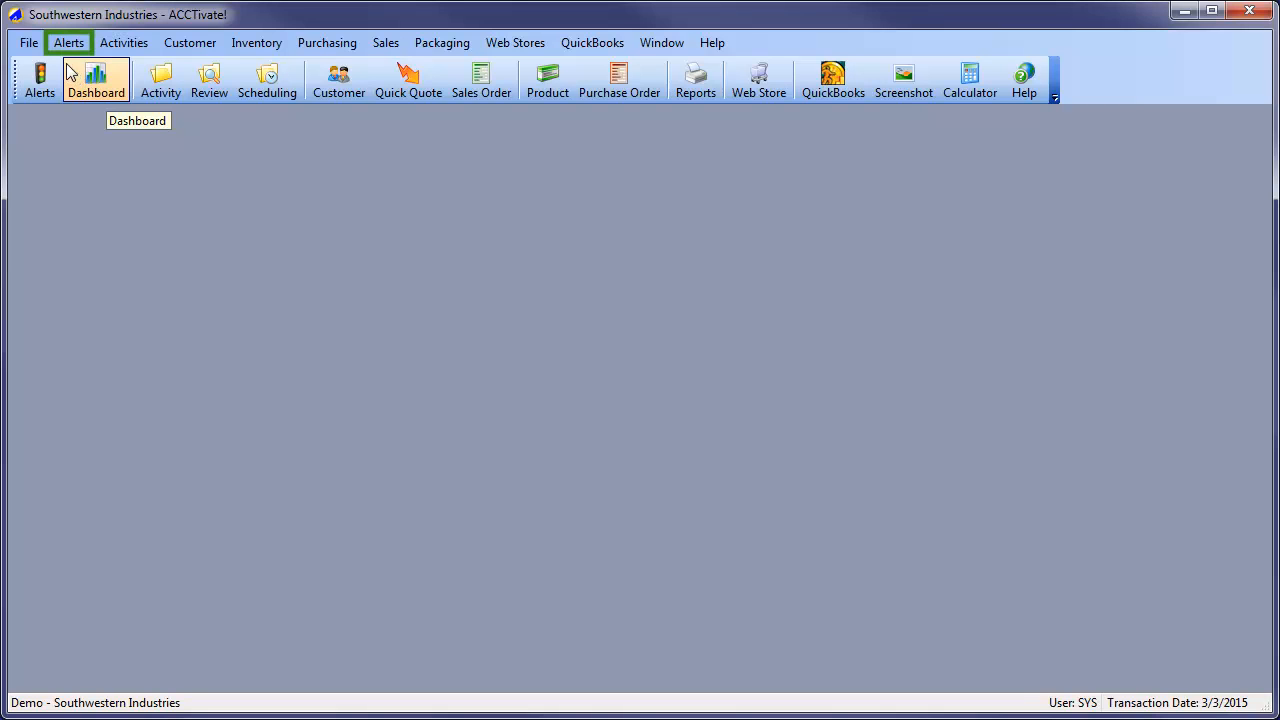
Open the Dashboard and put it into edit mode
left_click(66, 50)
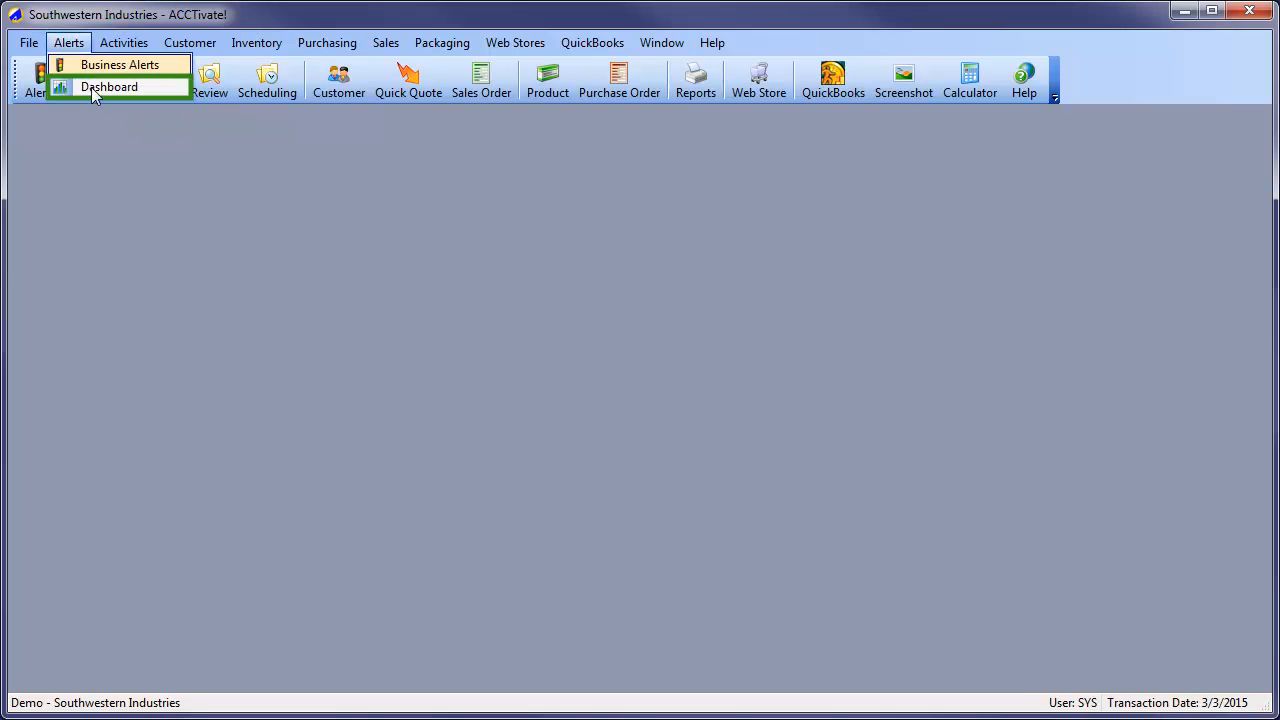
left_click(92, 88)
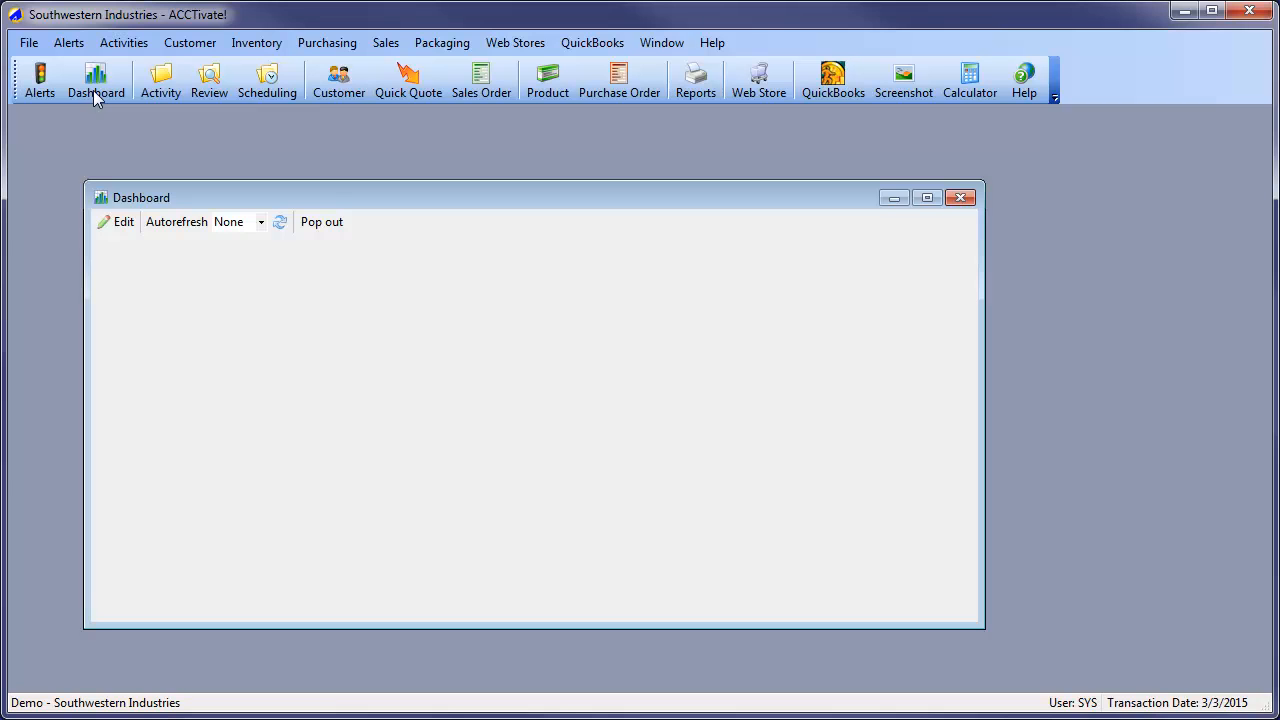
left_click(121, 225)
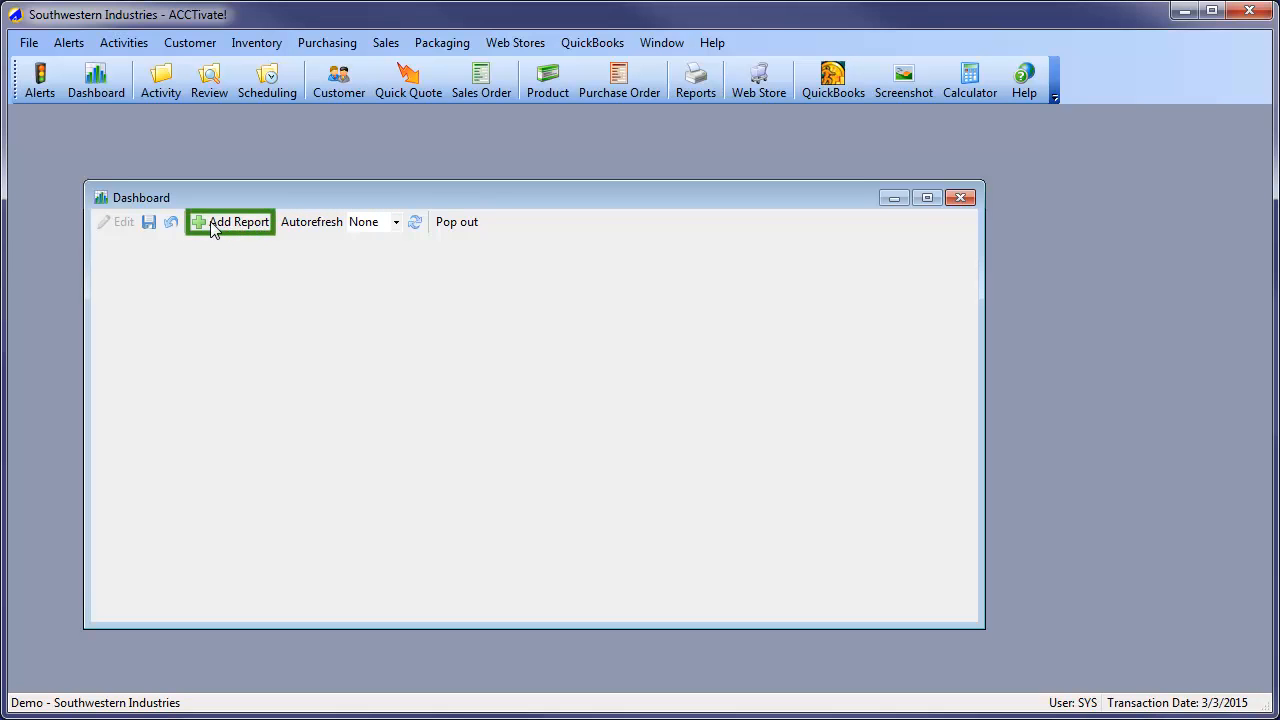
Add a report to the dashboard, selecting Sales Order Summary Chart from the Orders group under Order Processing
left_click(236, 224)
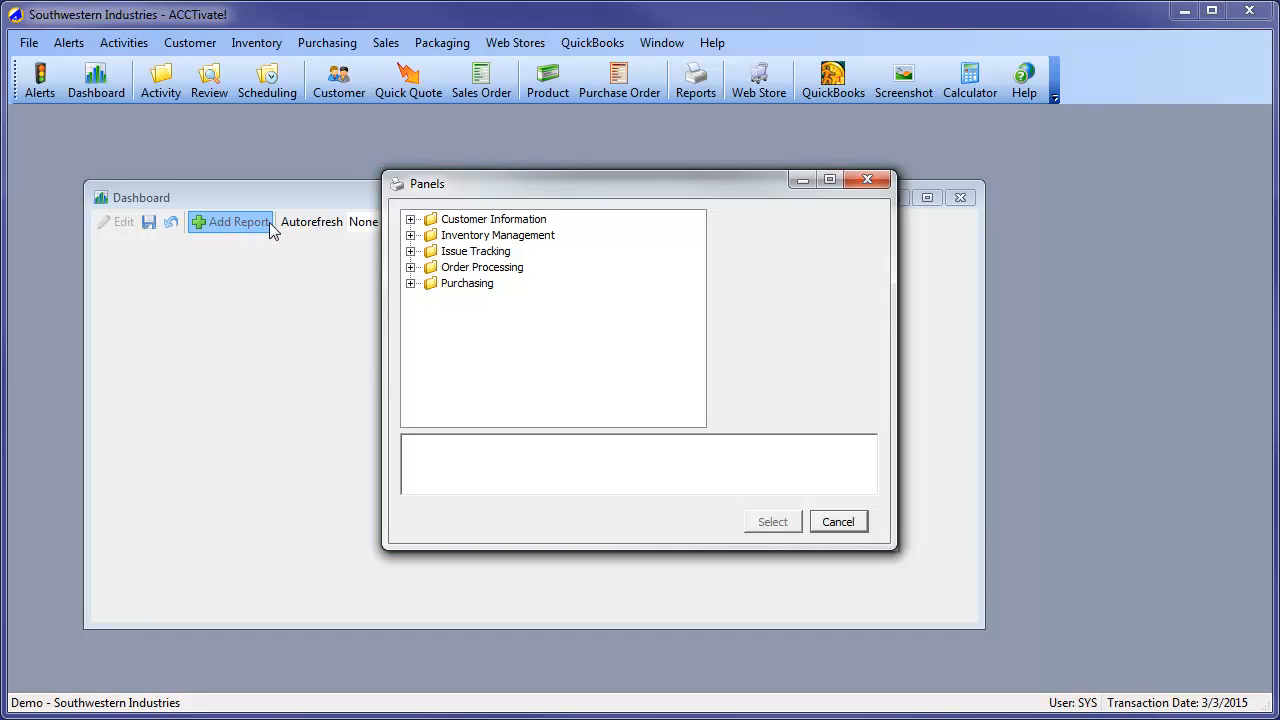
left_click(410, 267)
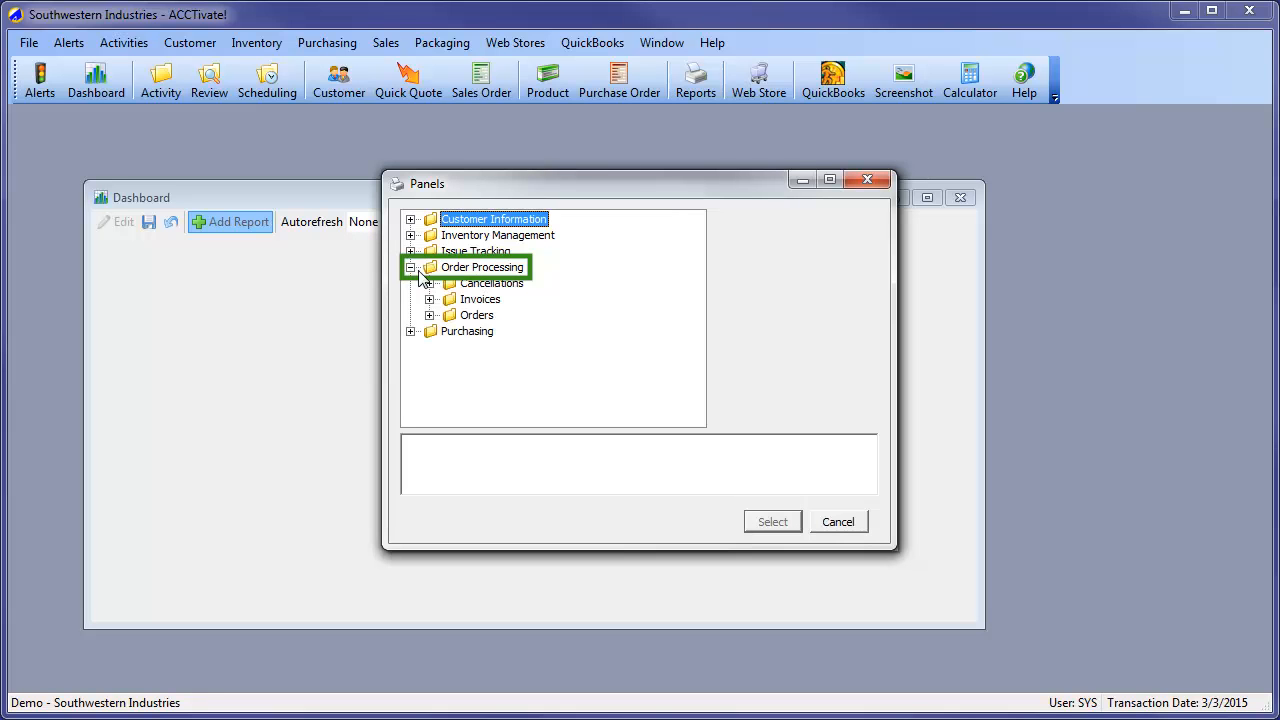
left_click(429, 315)
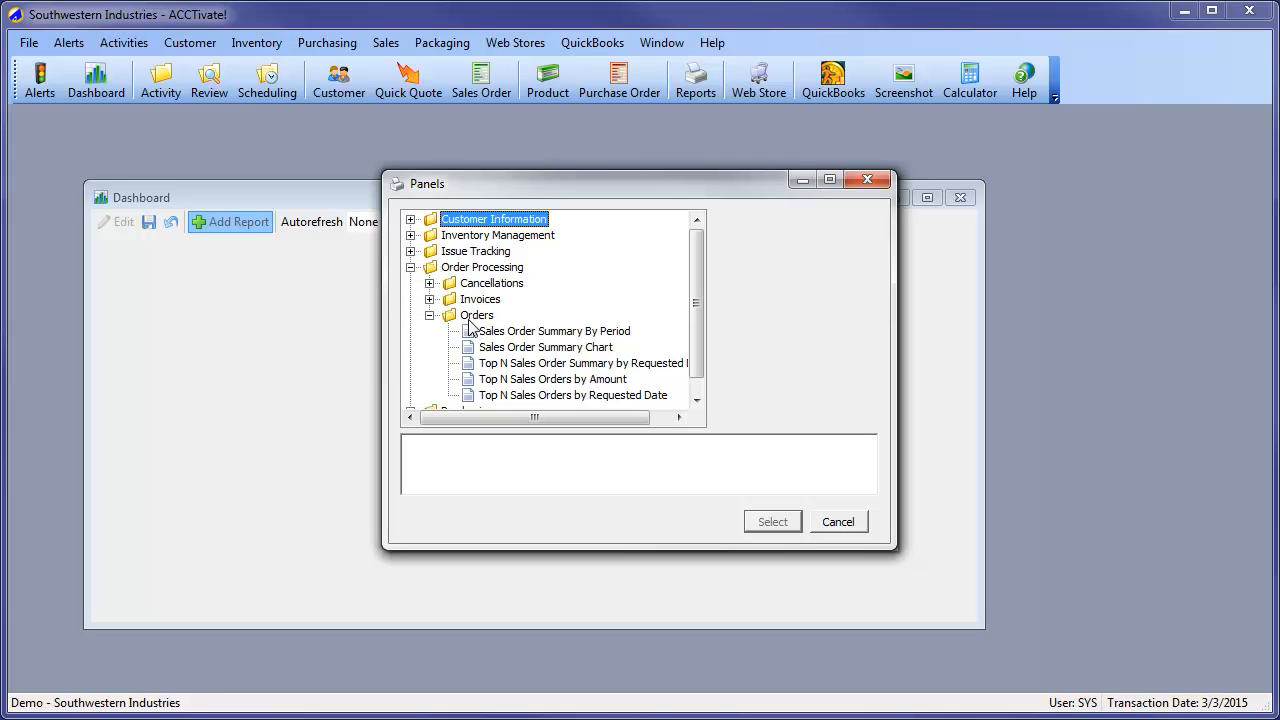
left_click(548, 348)
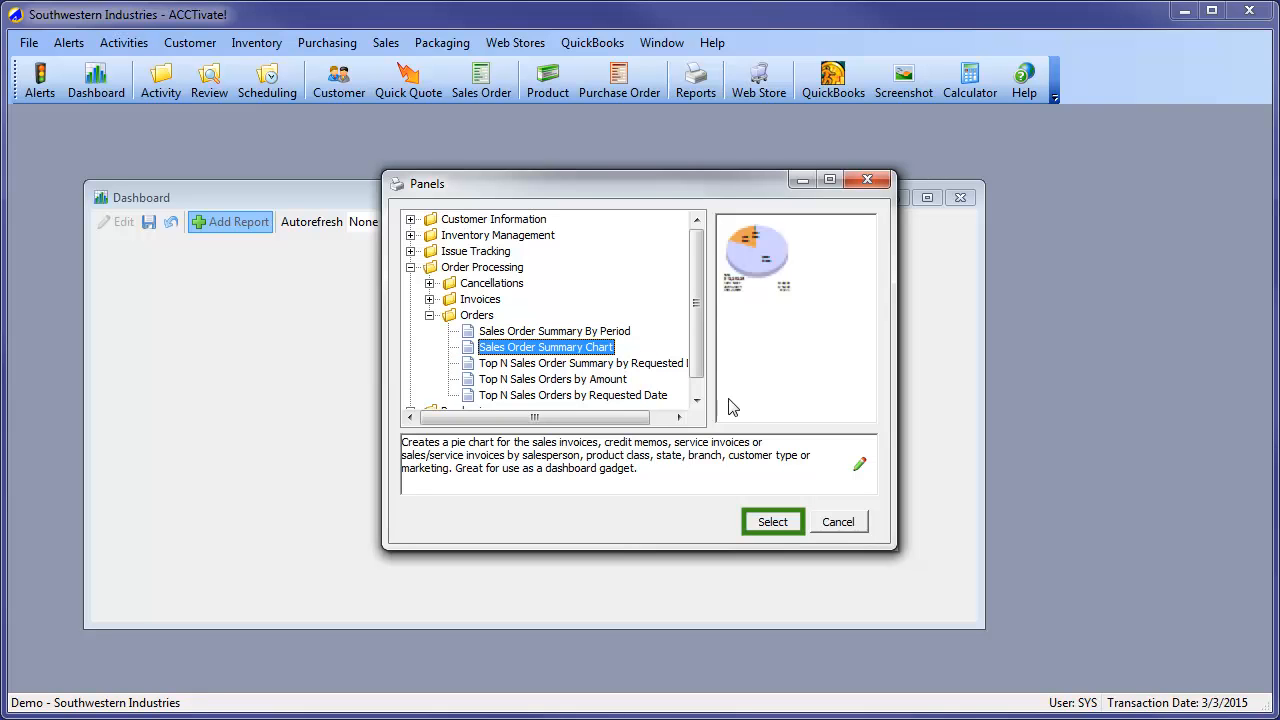
left_click(773, 524)
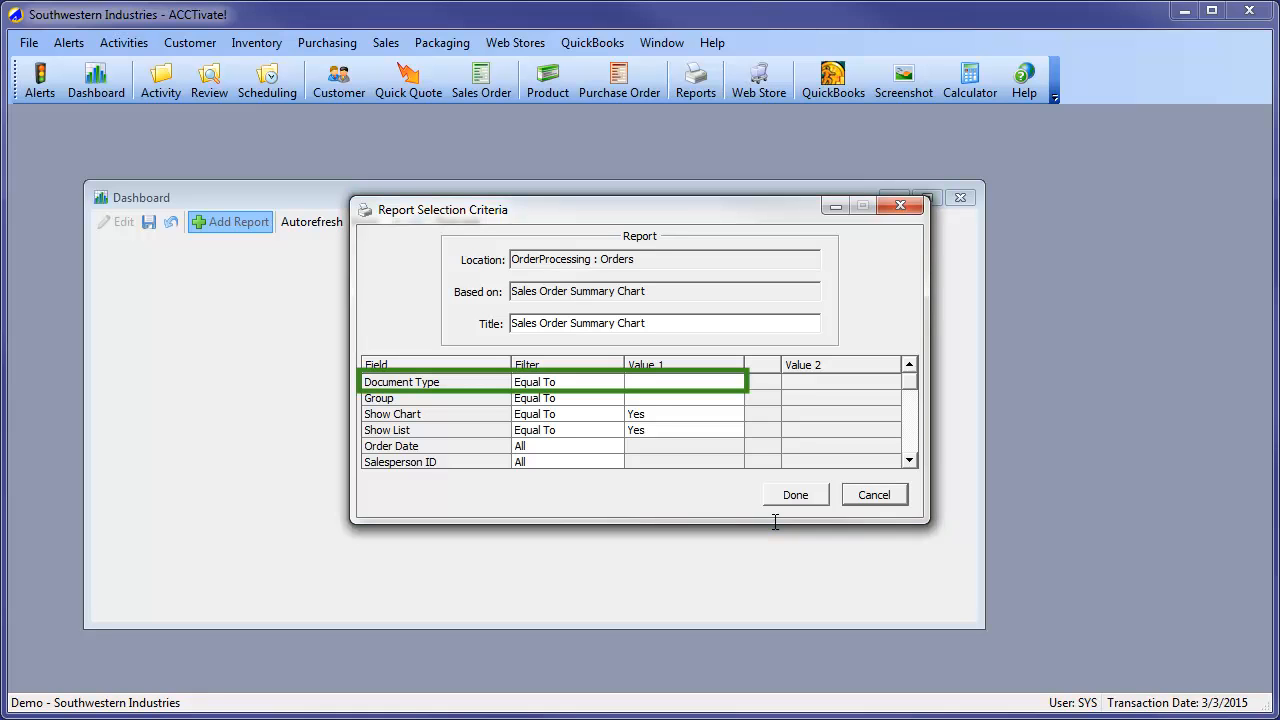
In the report selection criteria, set Document Type to Sales Orders and Group to Salesperson
left_click(708, 384)
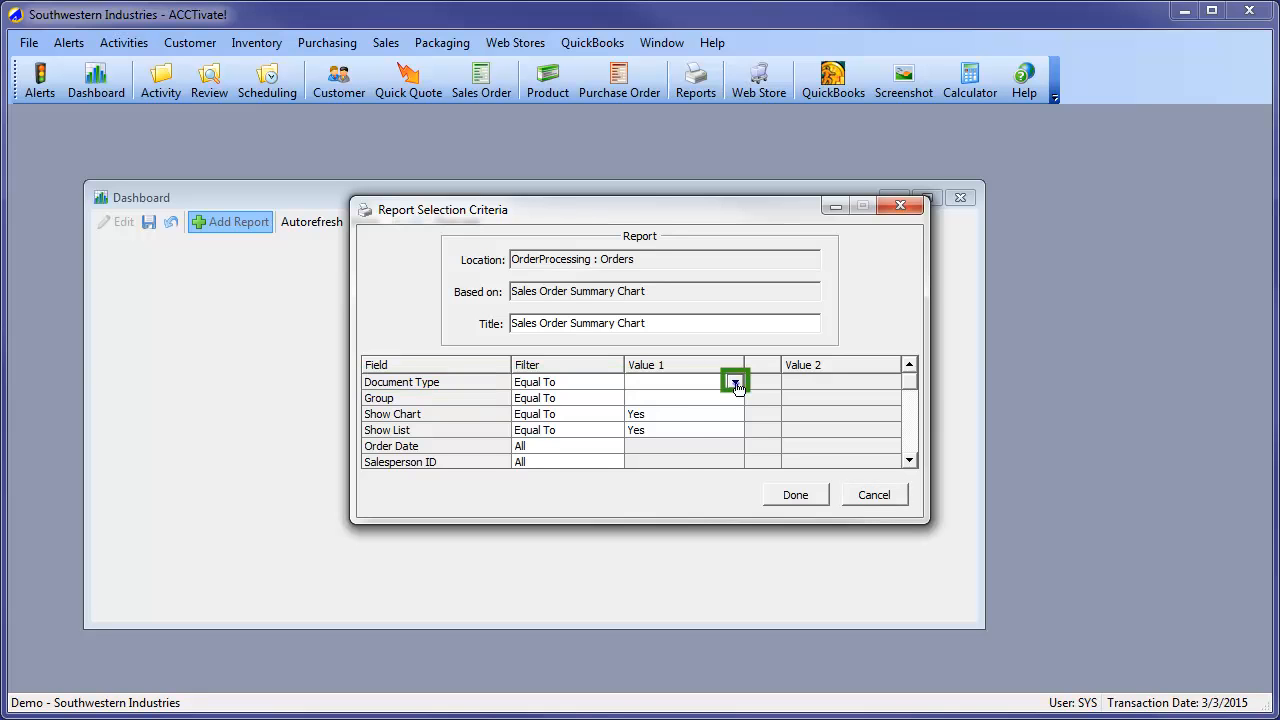
left_click(736, 383)
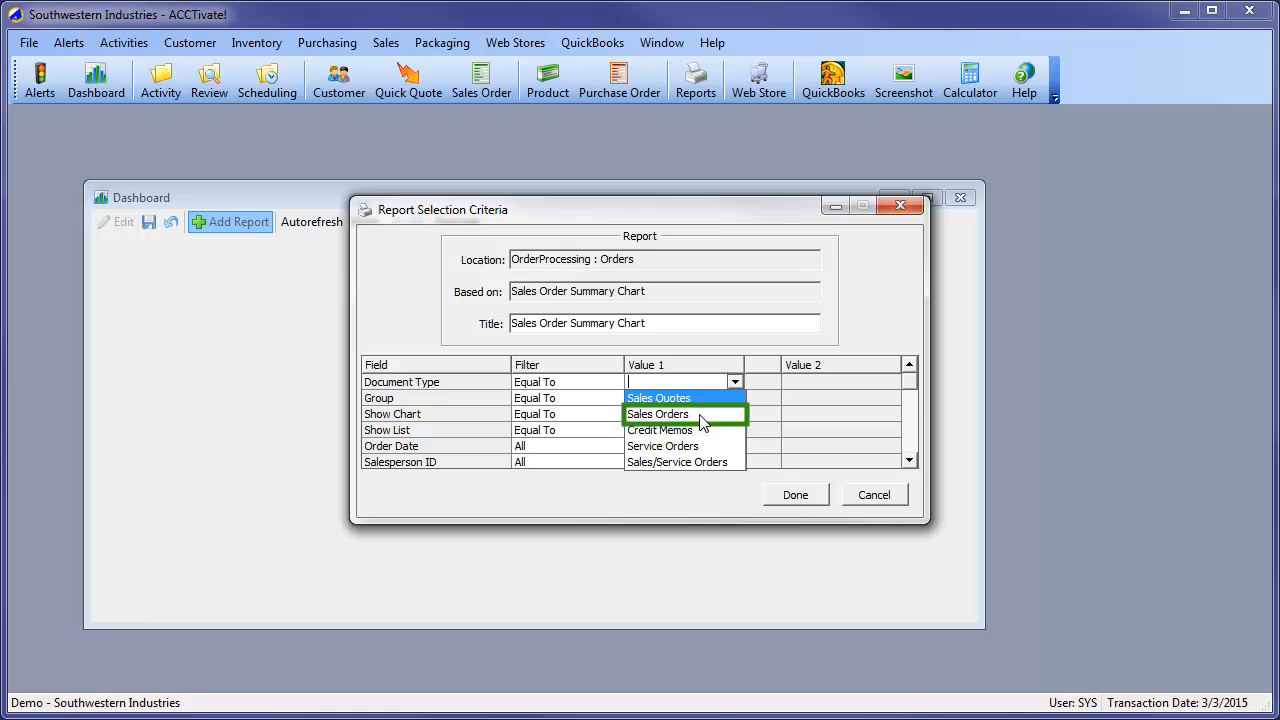
left_click(700, 414)
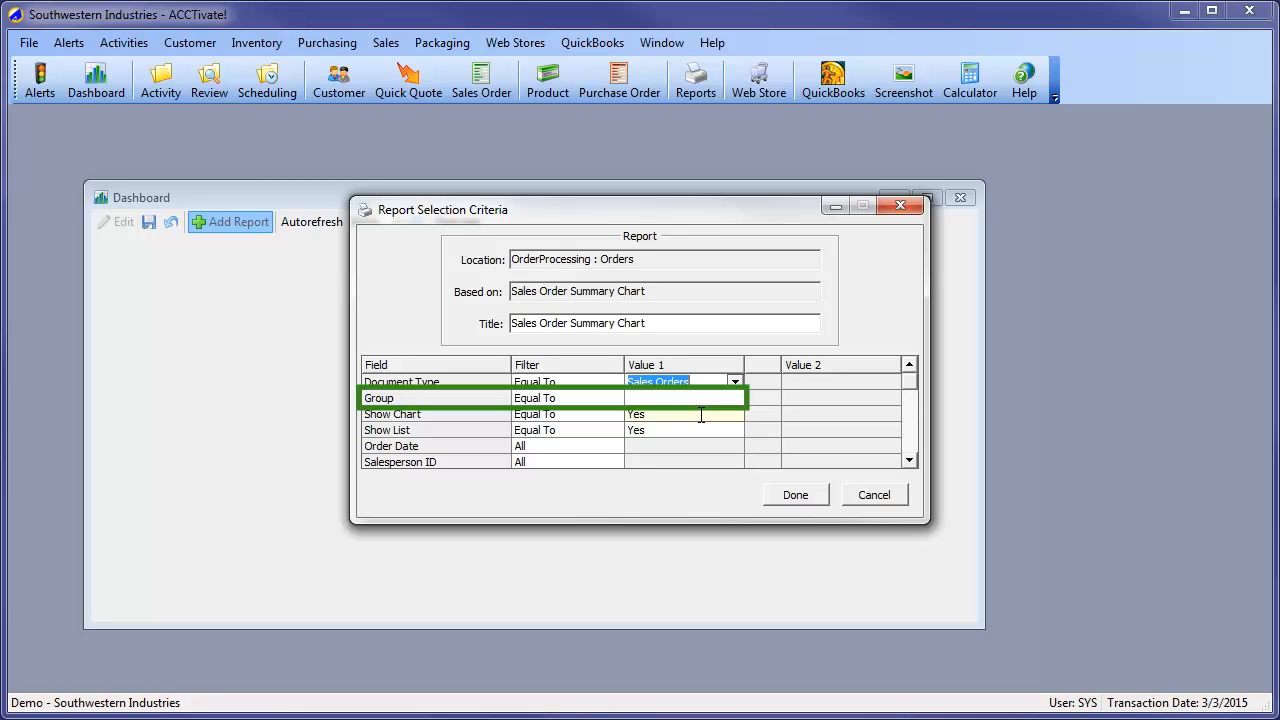
left_click(709, 400)
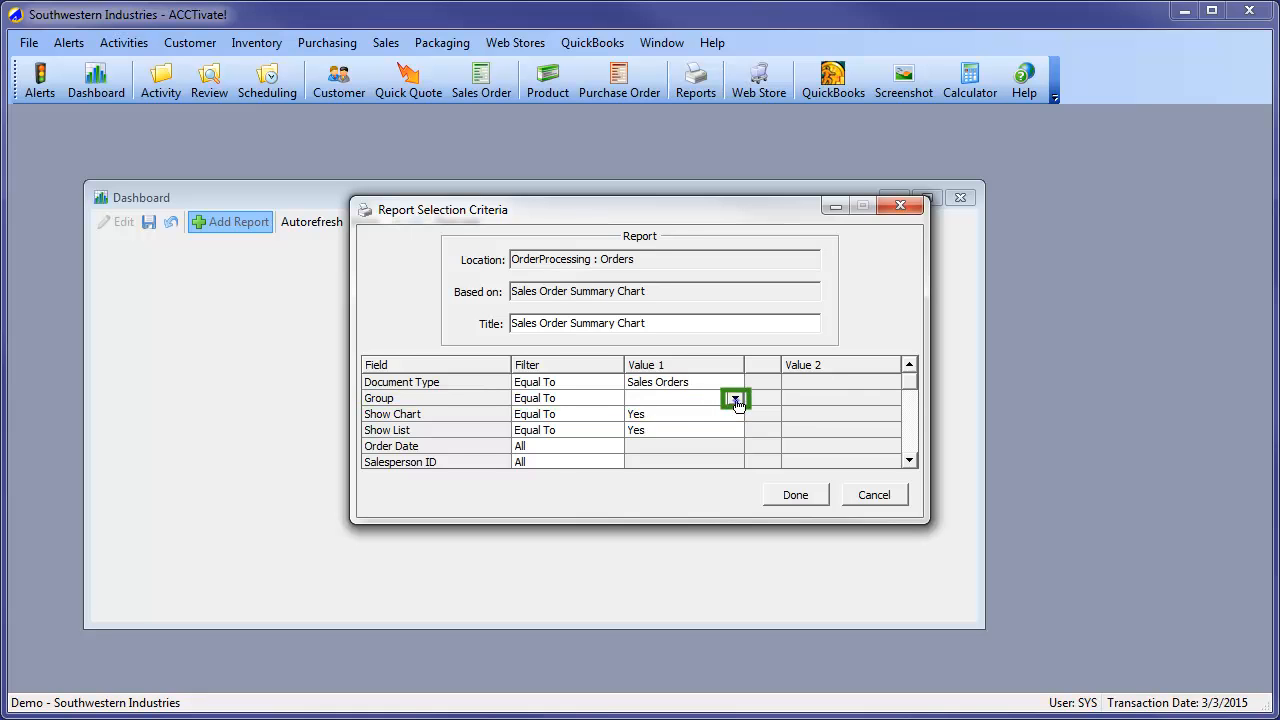
left_click(736, 399)
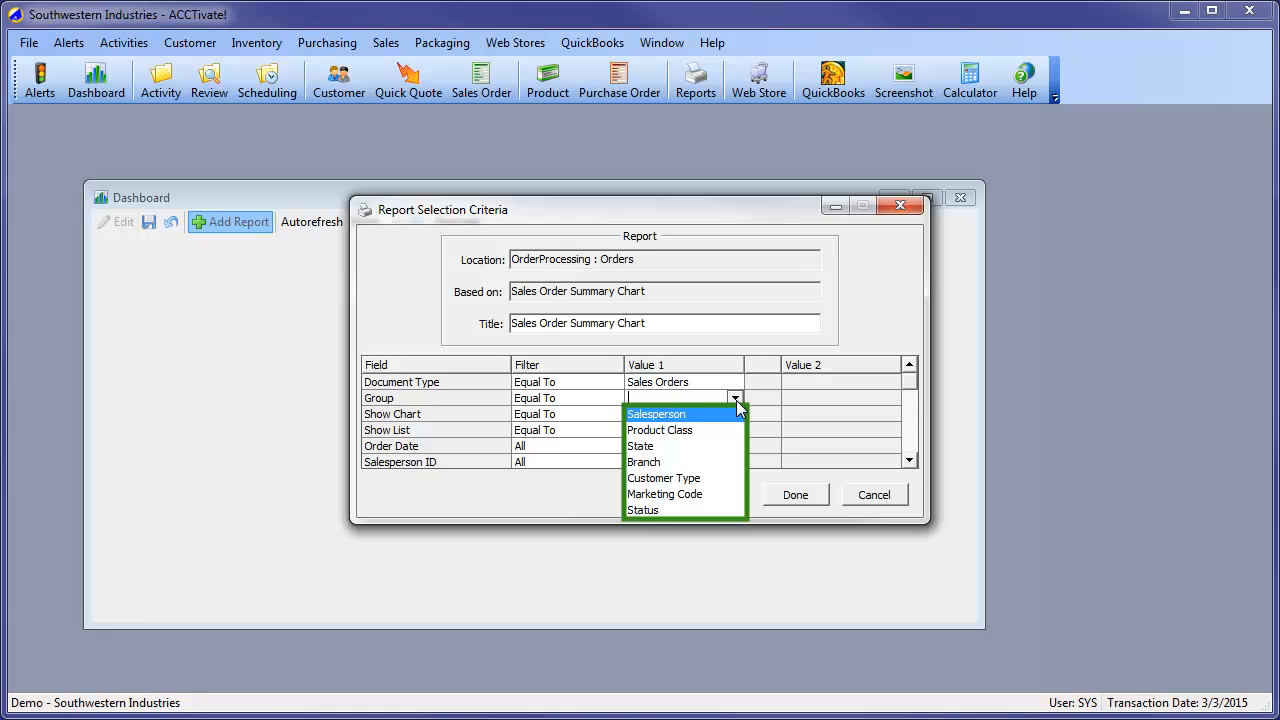
left_click(659, 418)
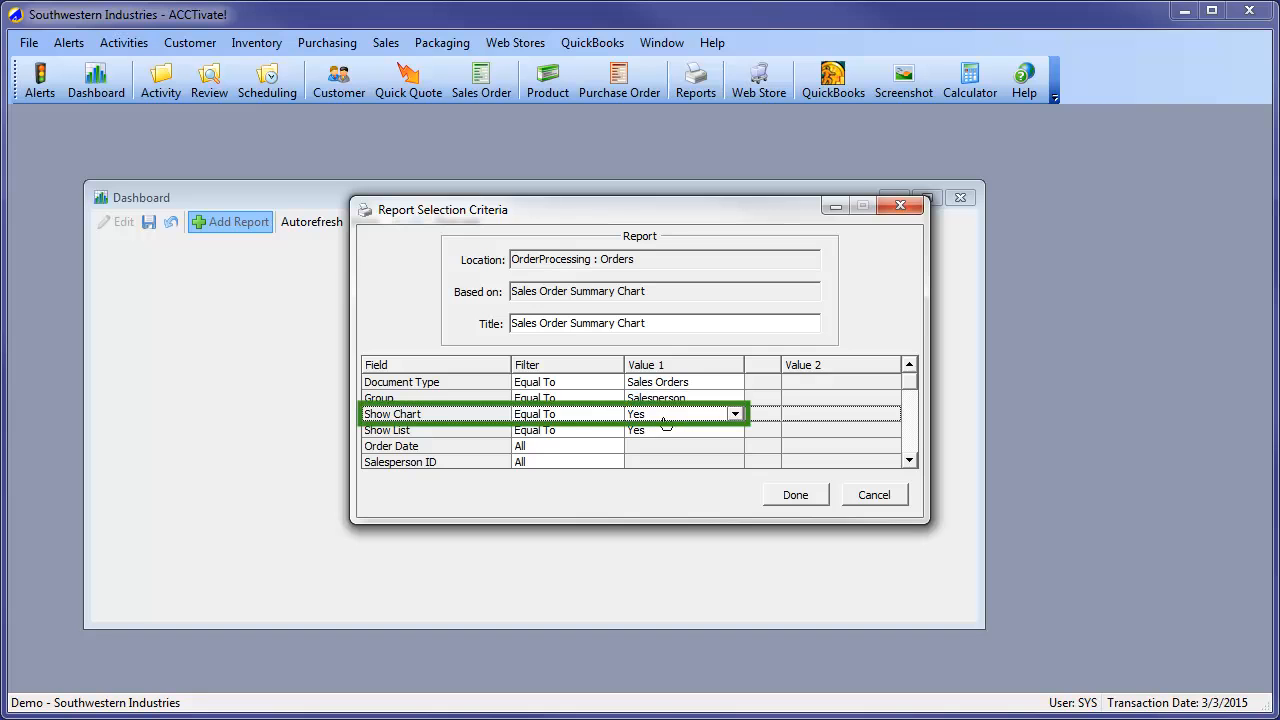
Set both Show Chart and Show List to Yes in the report criteria
left_click(736, 414)
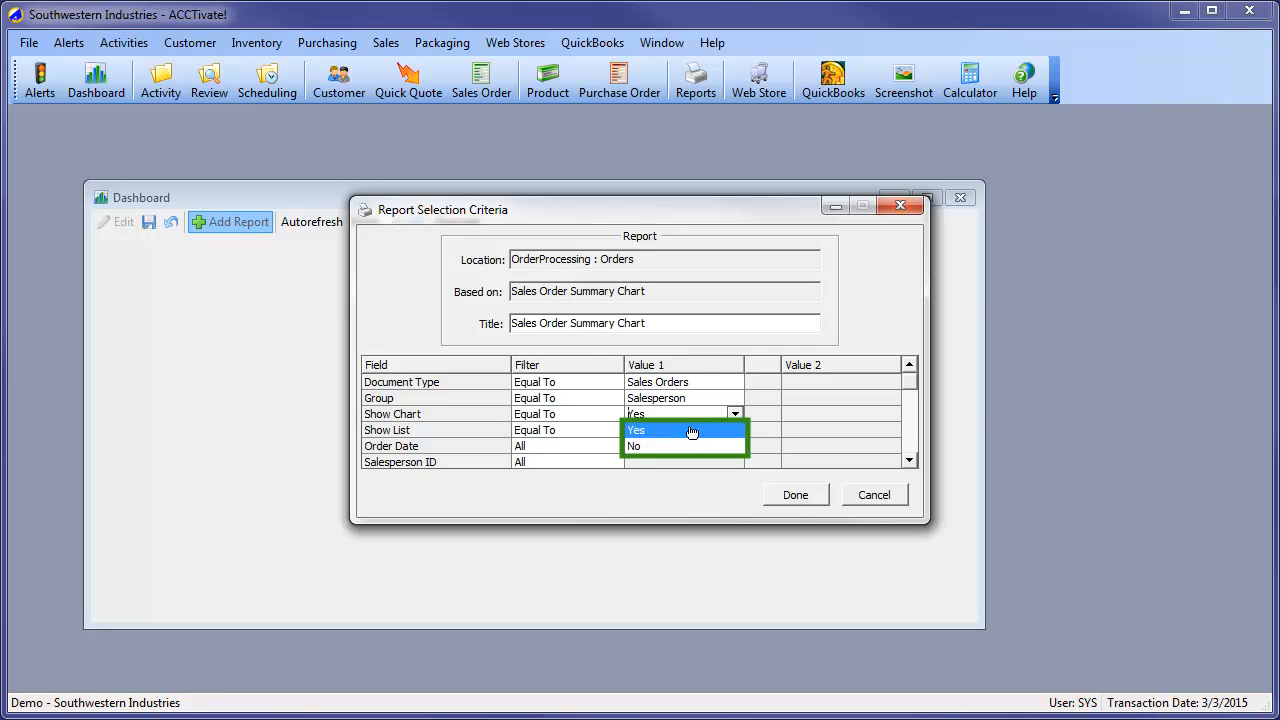
left_click(692, 433)
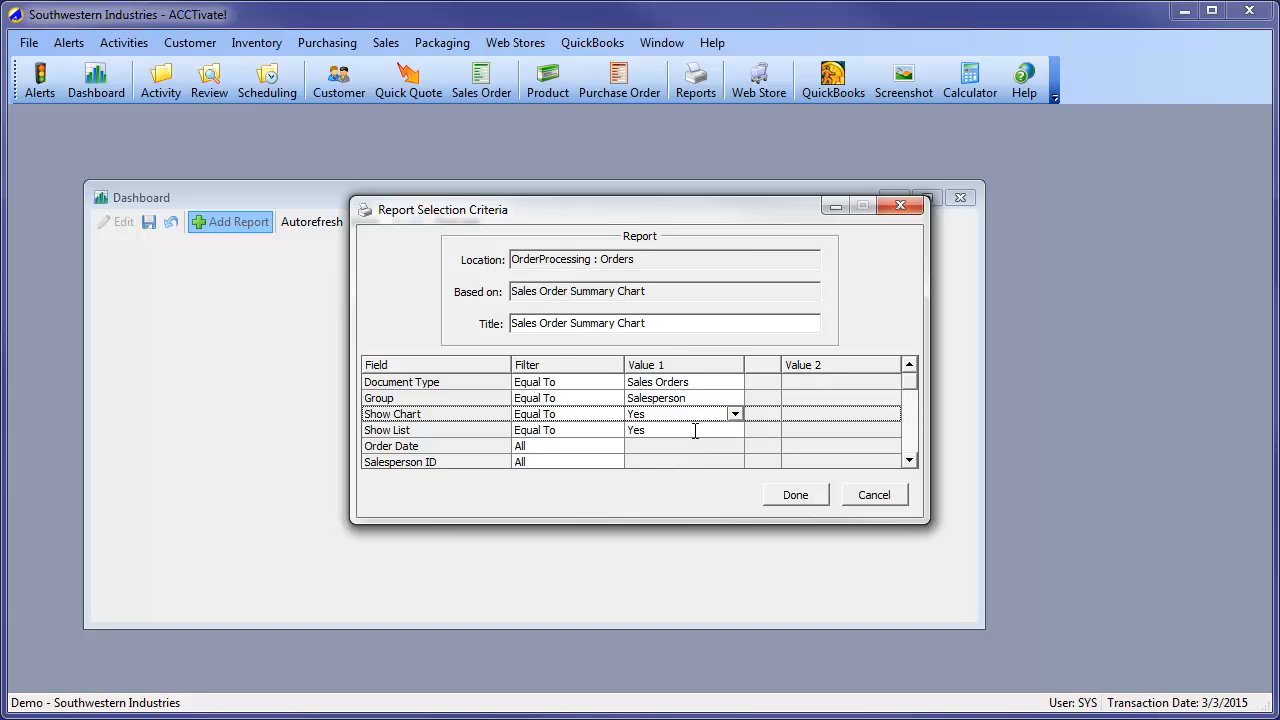
left_click(697, 435)
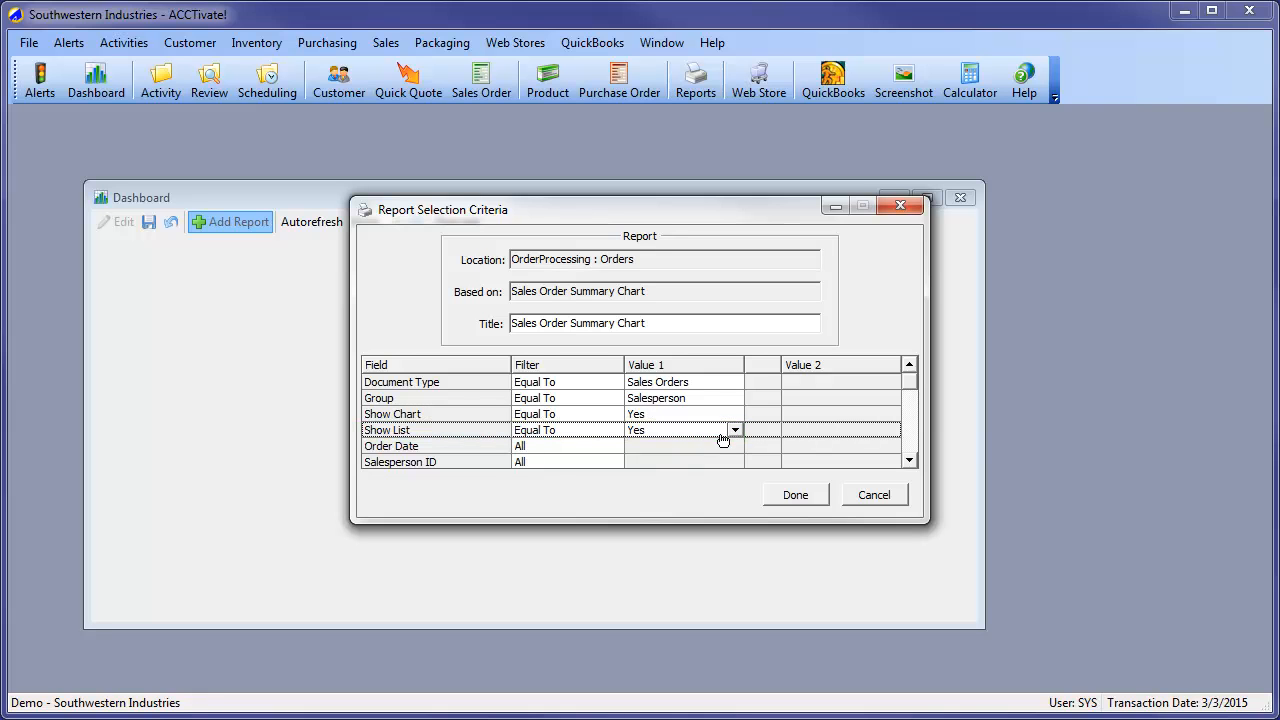
left_click(735, 431)
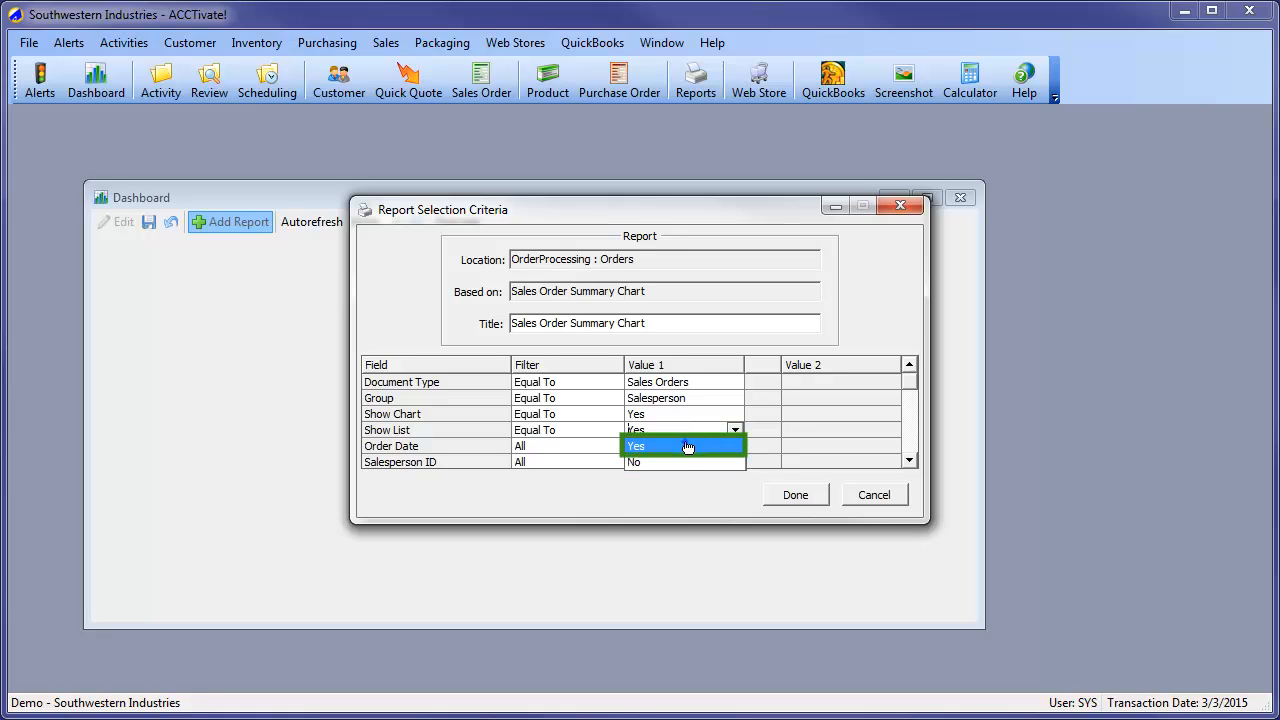
left_click(688, 447)
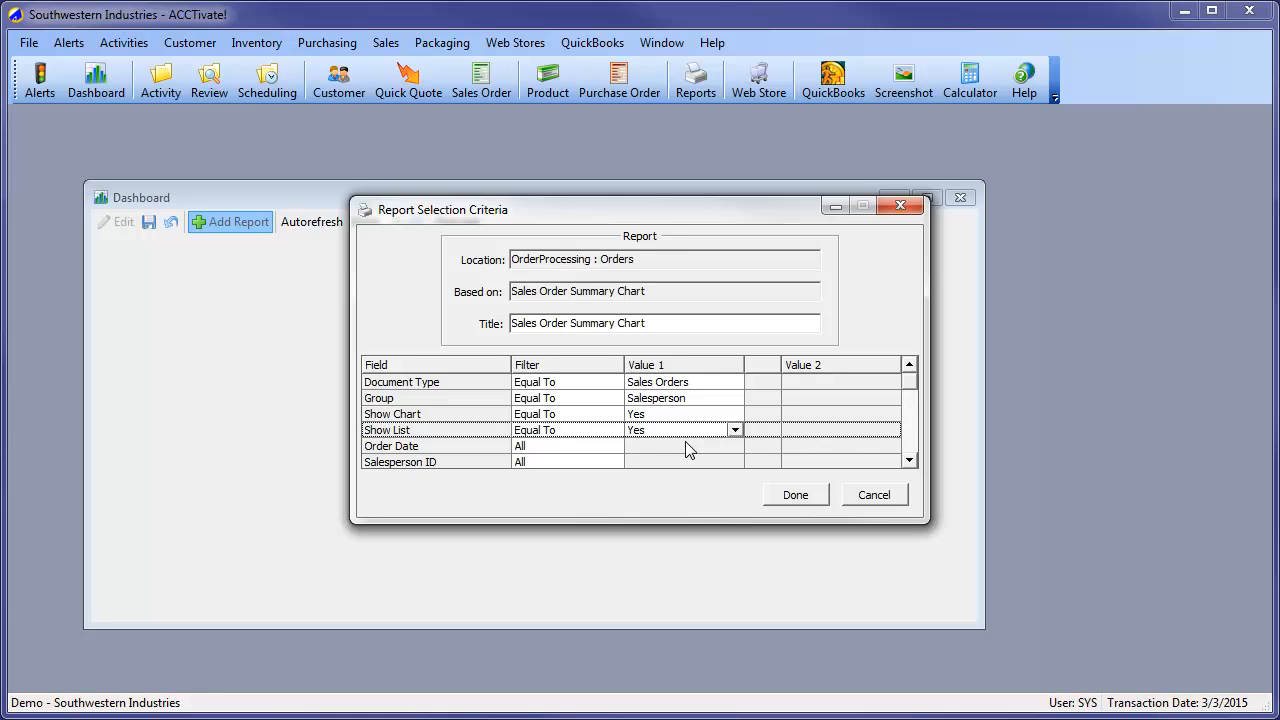
Filter Product Class ID with Not Equal To and the value Ship
left_click(909, 459)
left_click(909, 459)
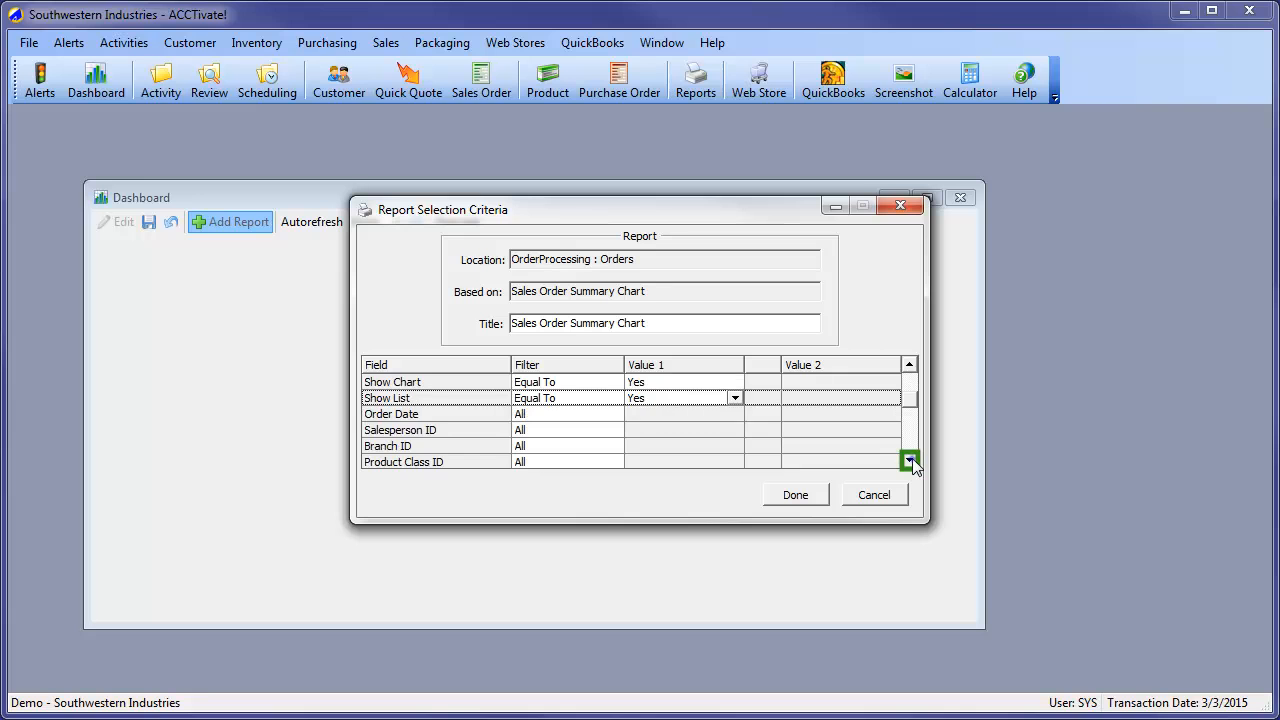
left_click(909, 459)
left_click(586, 446)
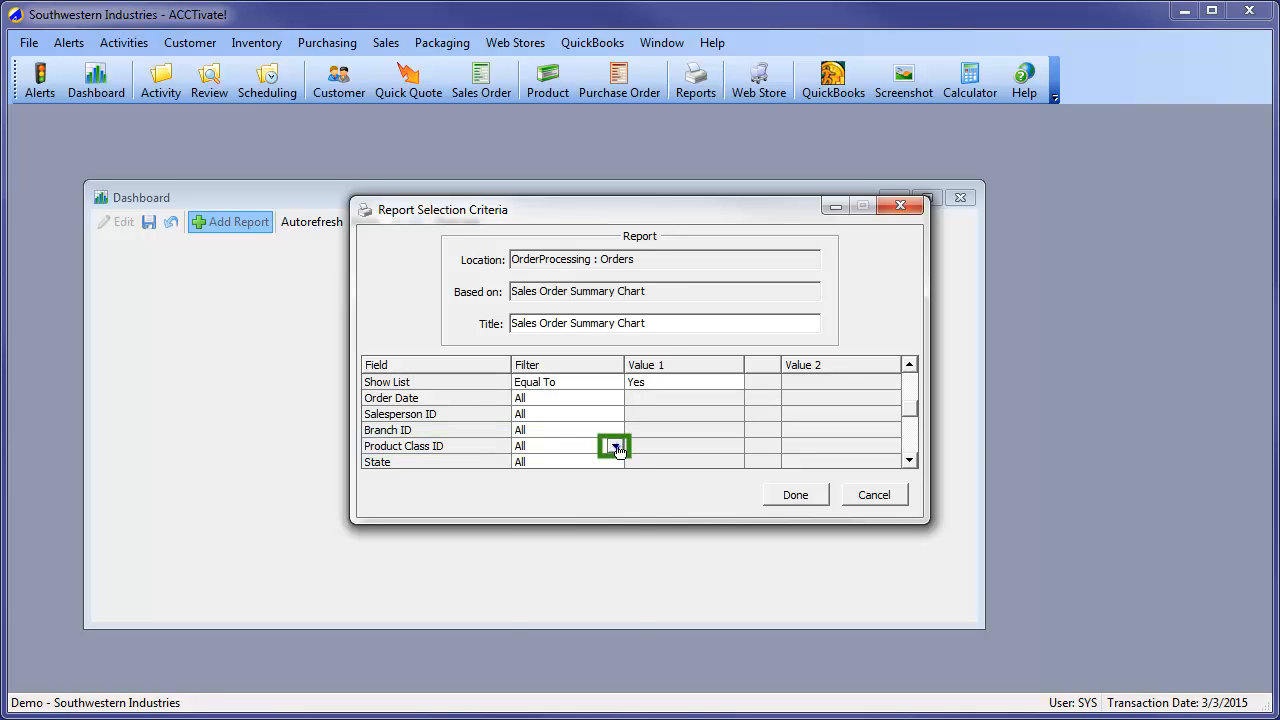
left_click(569, 512)
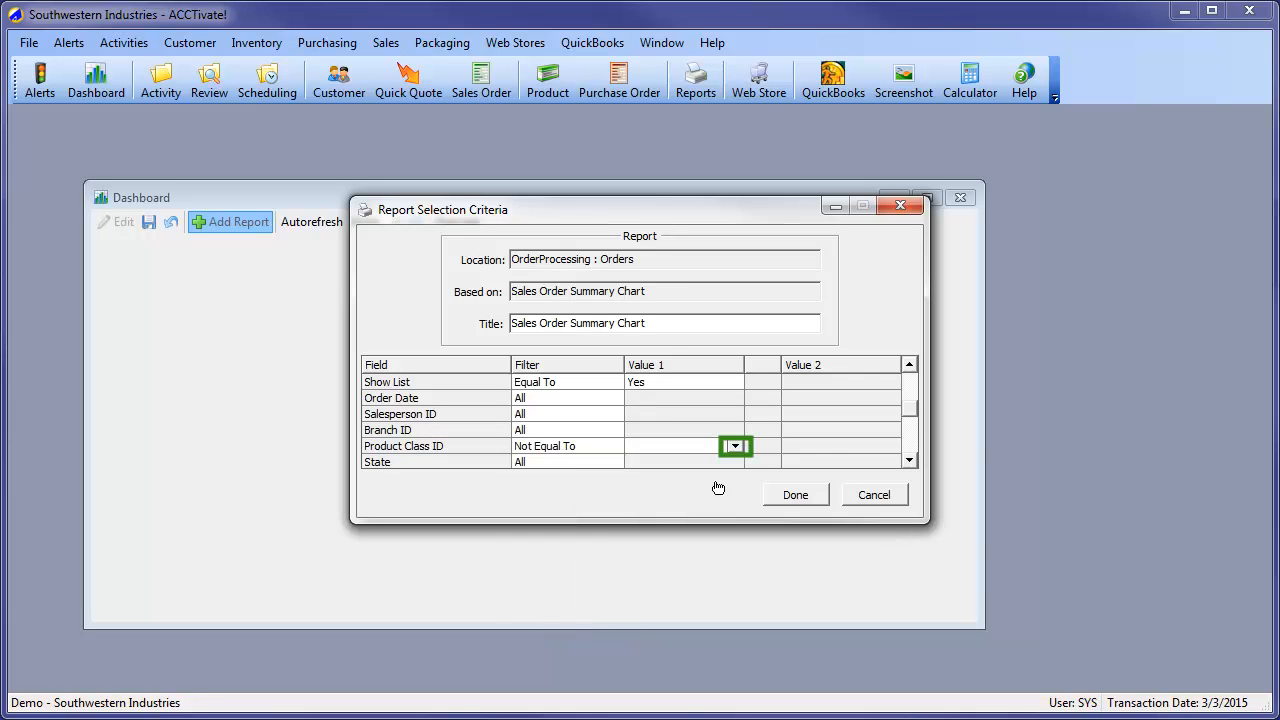
left_click(735, 447)
left_click(691, 575)
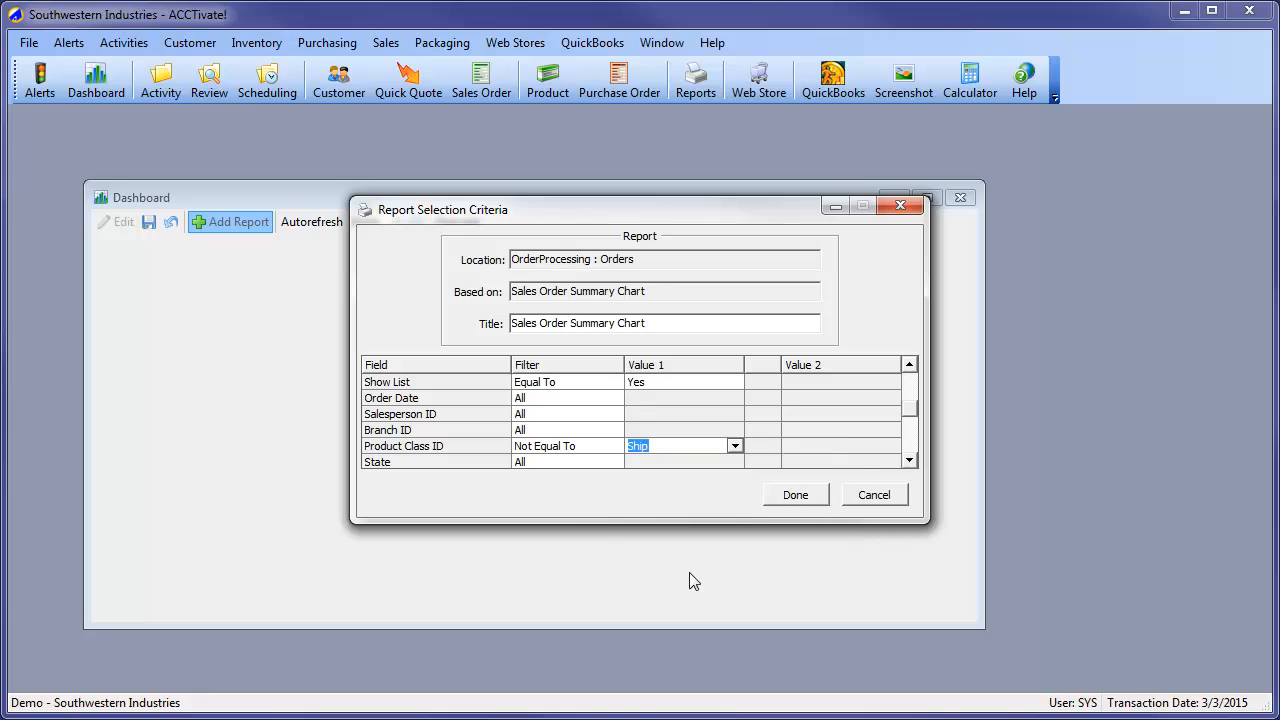
Filter Order Status with Equal To and the value Scheduled
left_click(908, 461)
left_click(908, 461)
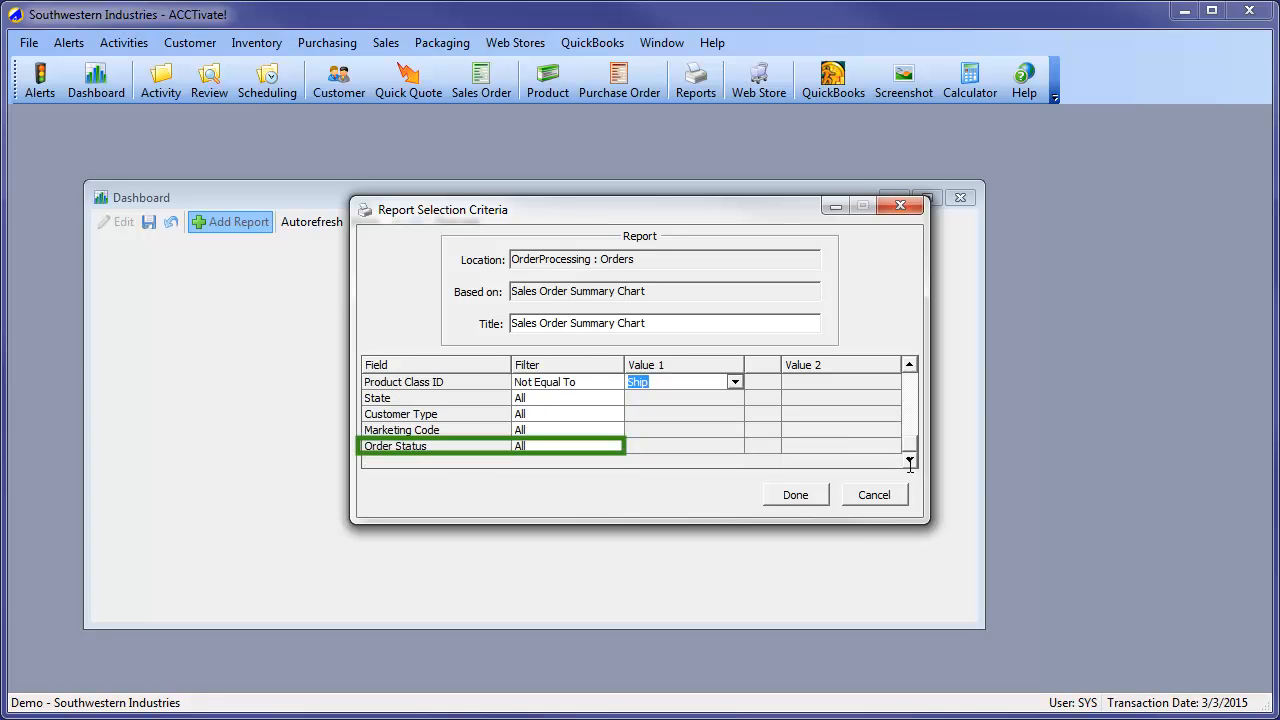
left_click(596, 447)
left_click(614, 446)
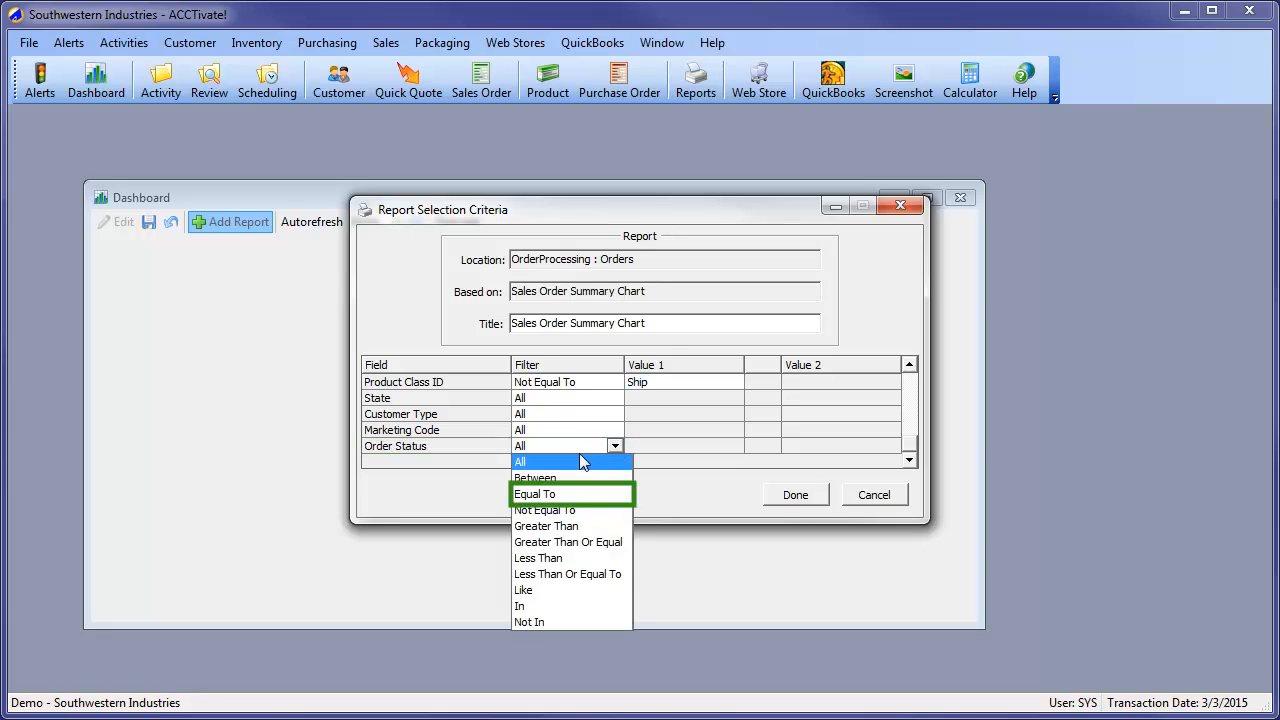
left_click(557, 494)
left_click(734, 446)
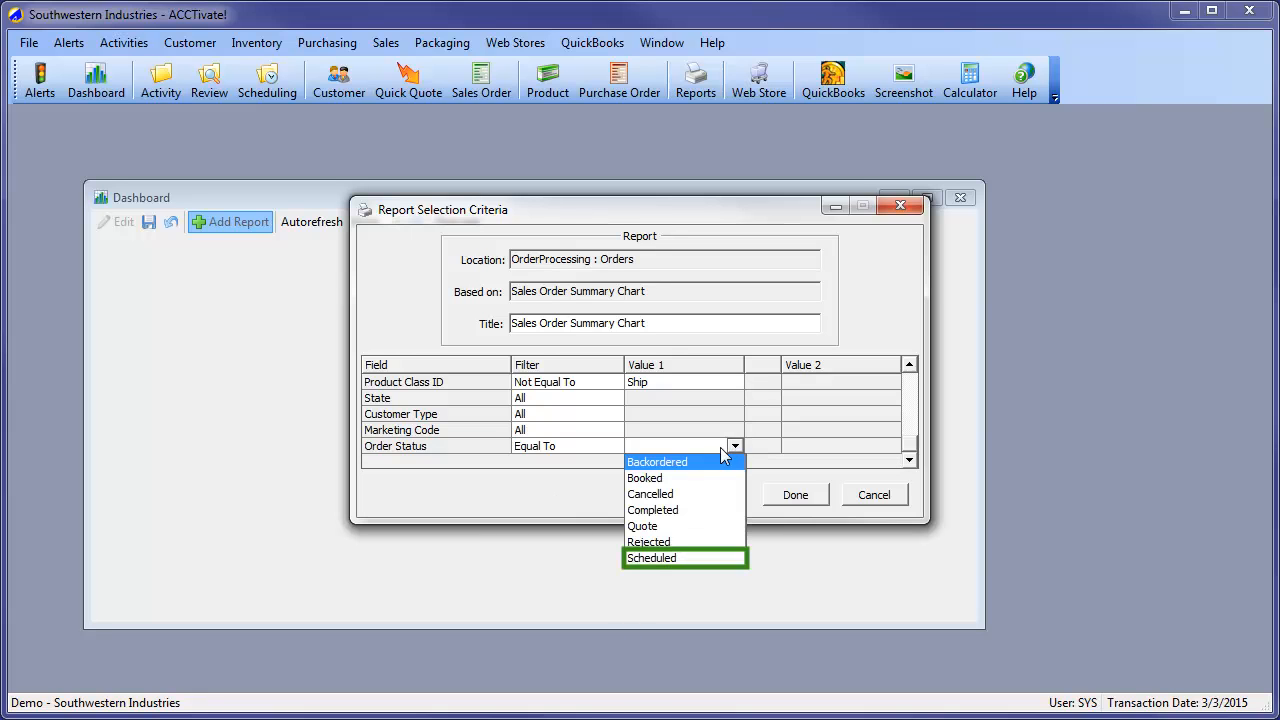
left_click(670, 557)
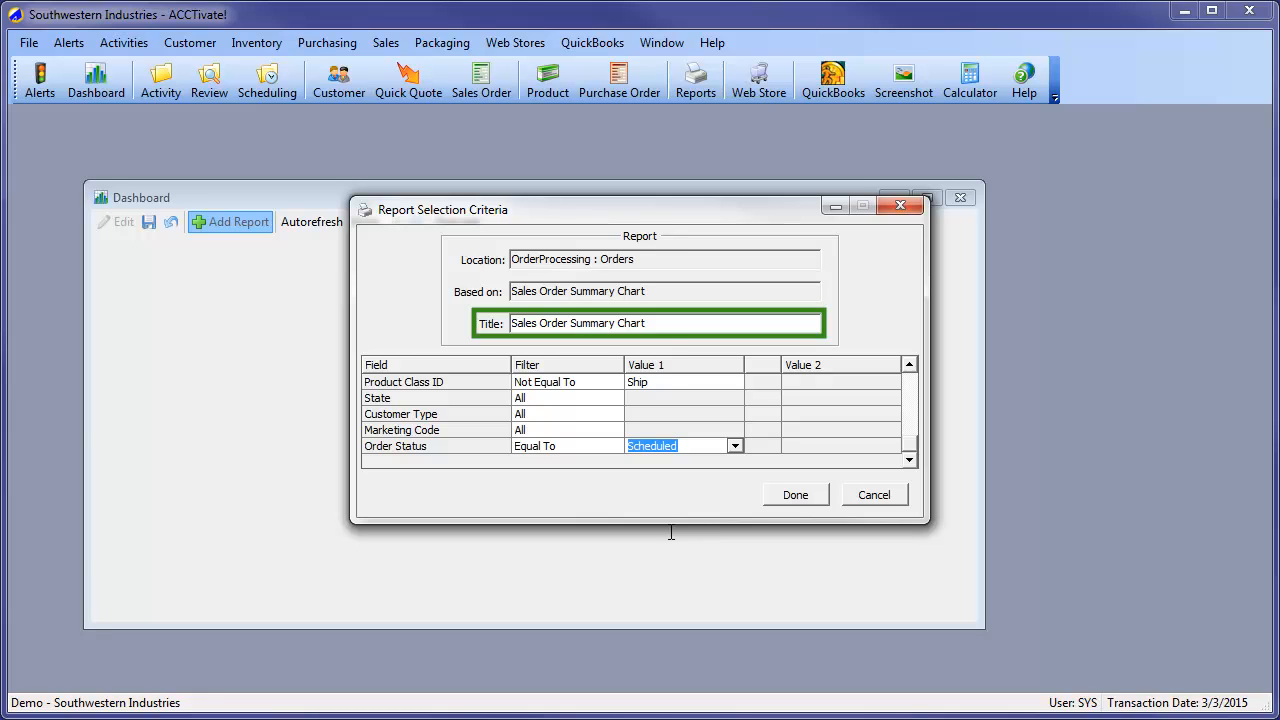
Change the report title to "Scheduled Orders by Salesperson"
left_click_drag(672, 323, 479, 323)
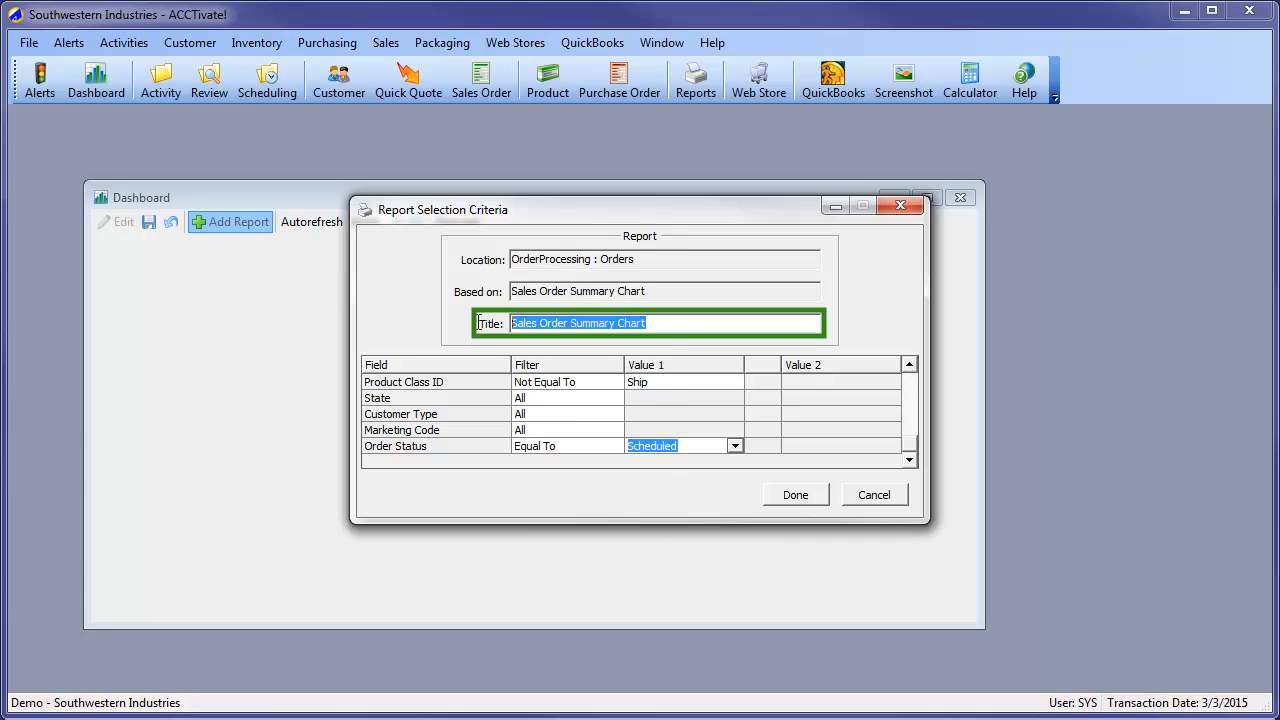
type("Sch")
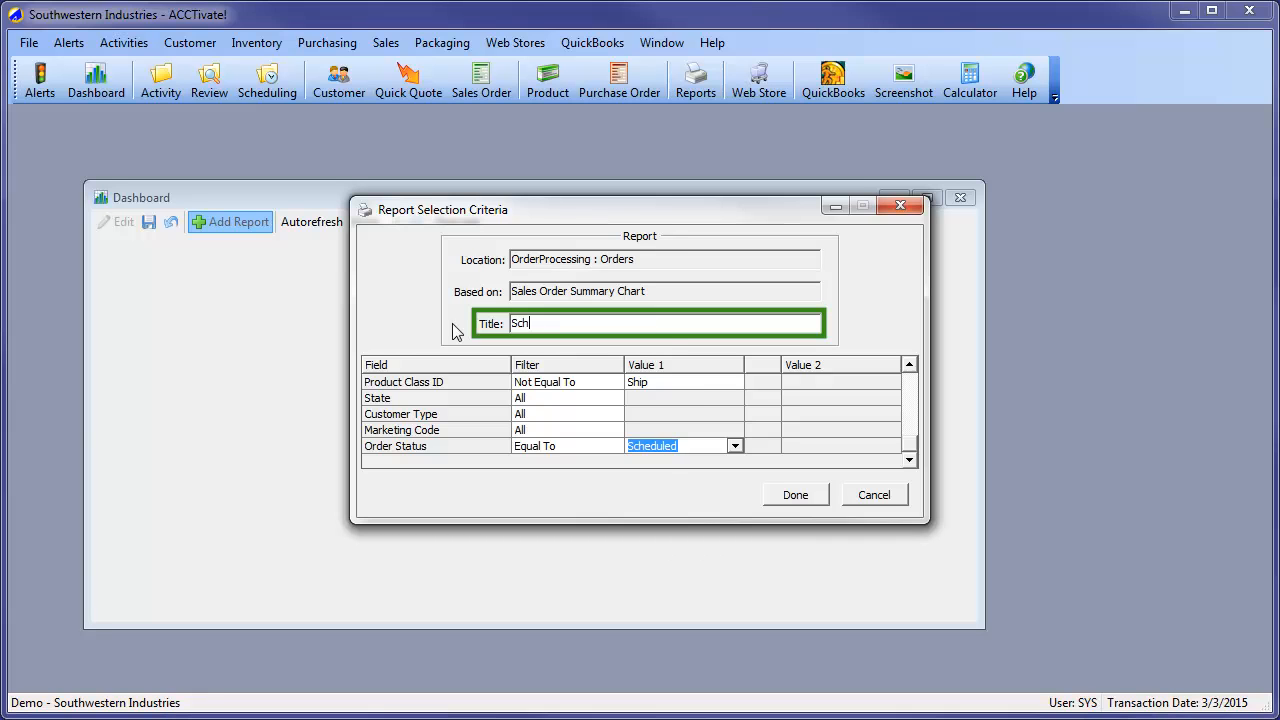
type("eduled Orders by Salesperson")
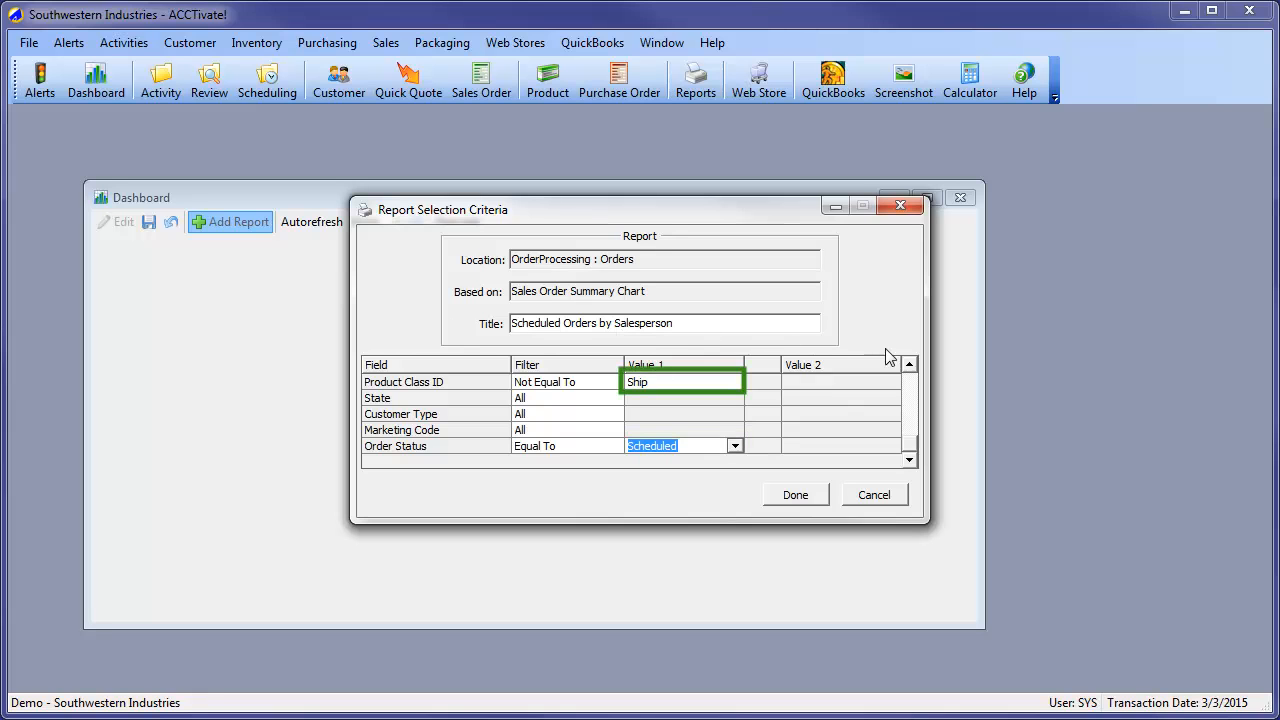
Review the report criteria, accept them to place the chart on the dashboard, and view the salesperson list below it
left_click(909, 368)
left_click(909, 368)
left_click(909, 368)
left_click(909, 368)
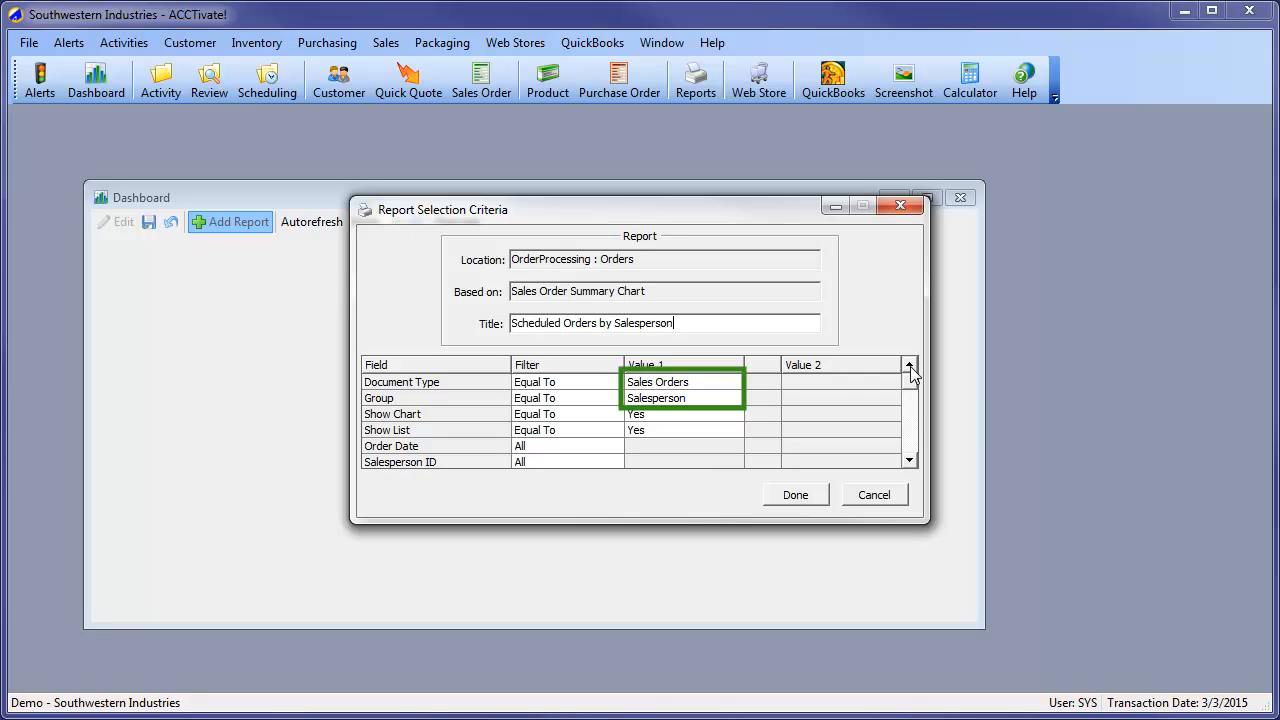
left_click(796, 496)
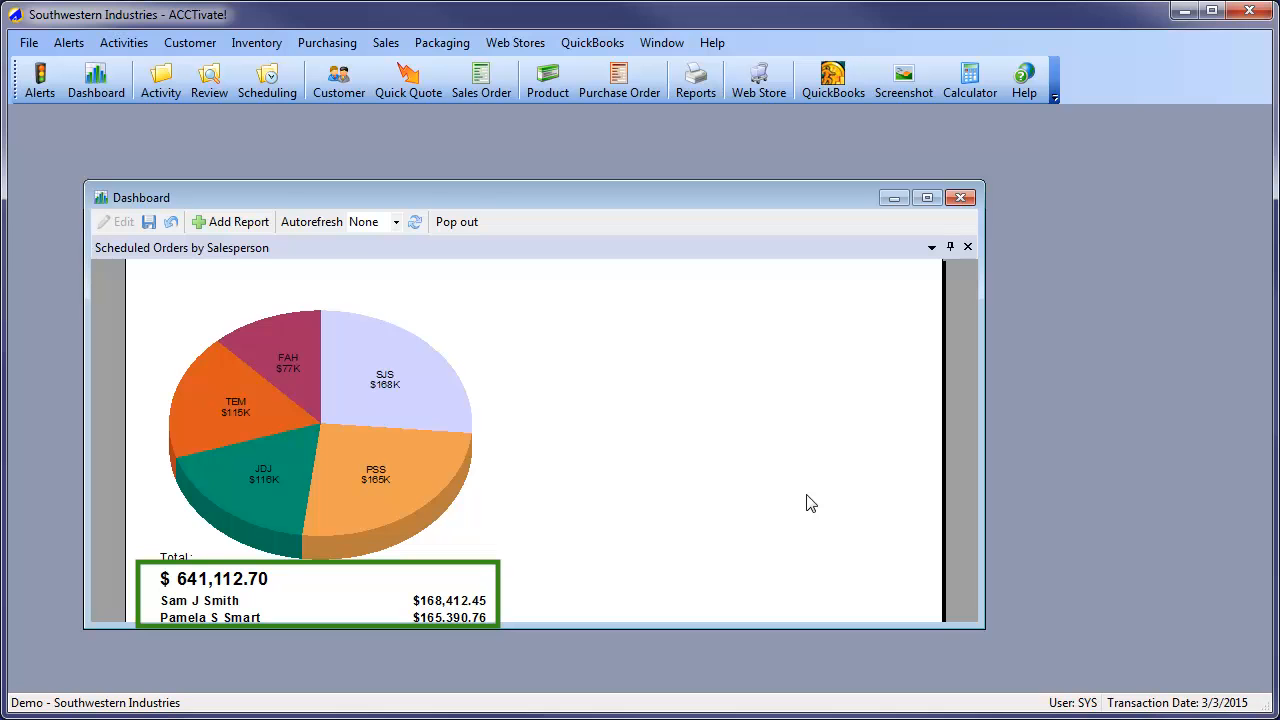
scroll(810, 503, "down", 3)
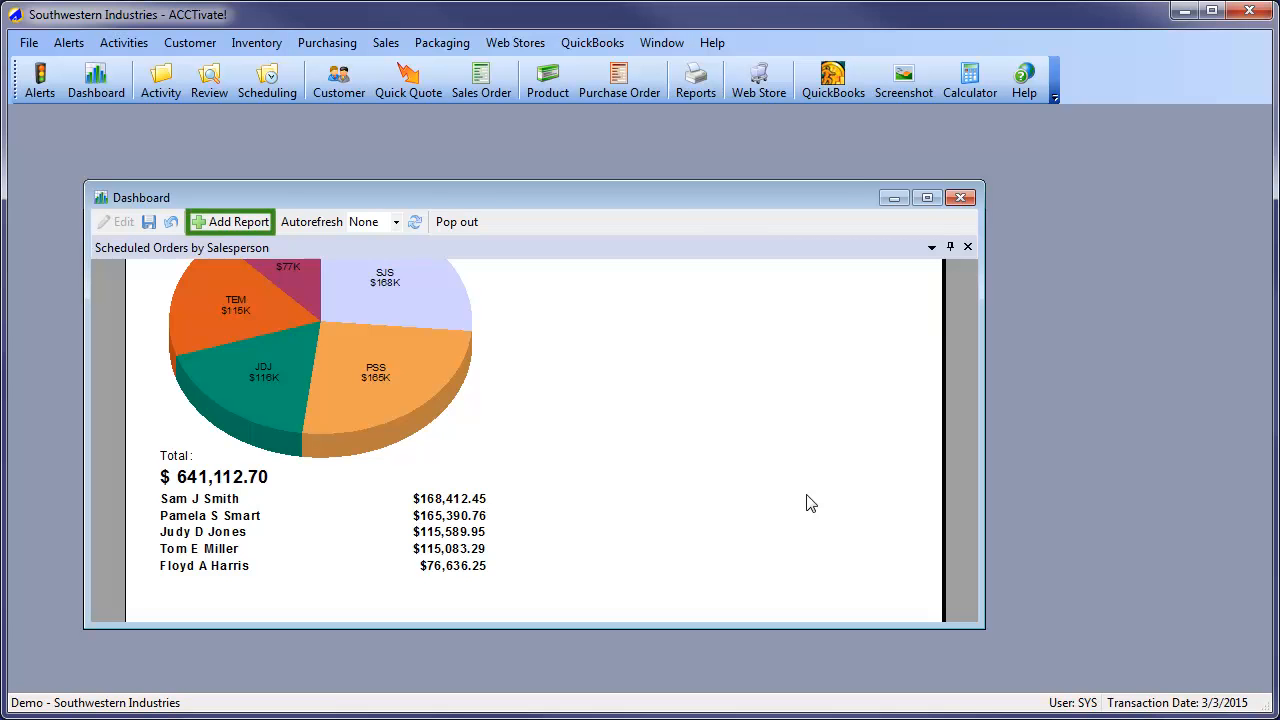
Add the Sales Order Summary Chart report from the Orders folder of Order Processing to the dashboard
left_click(213, 221)
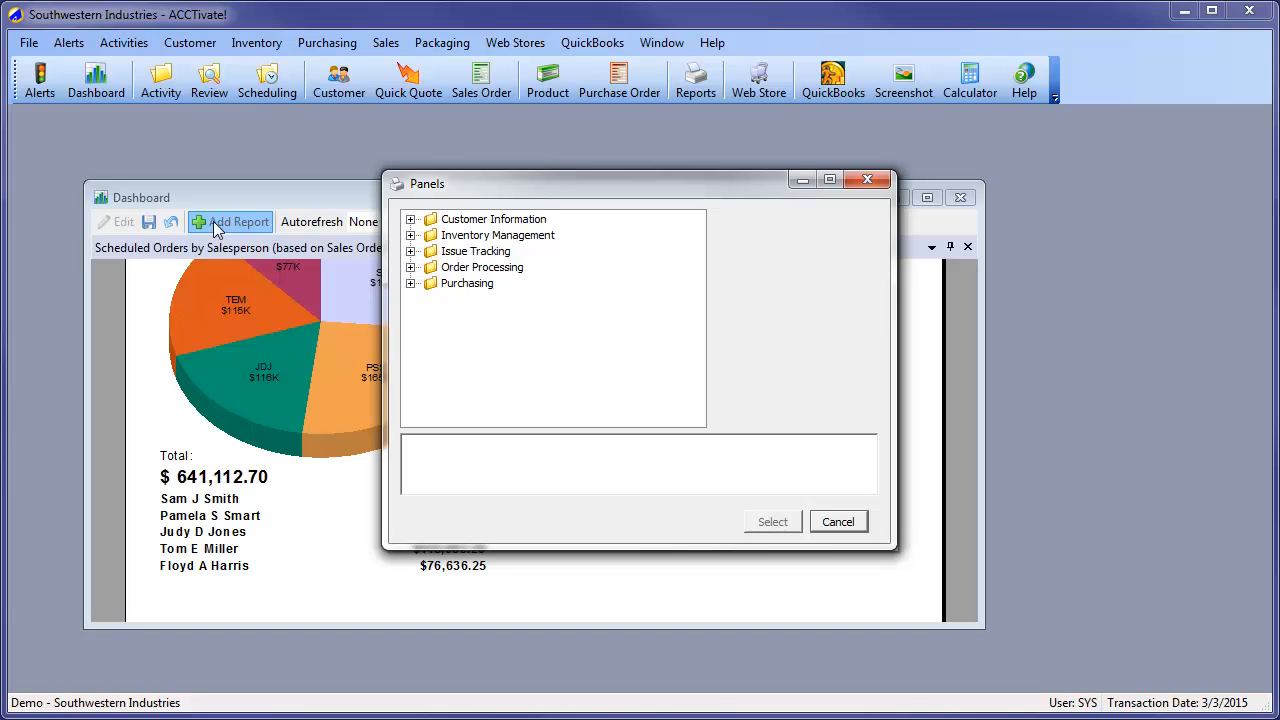
left_click(410, 267)
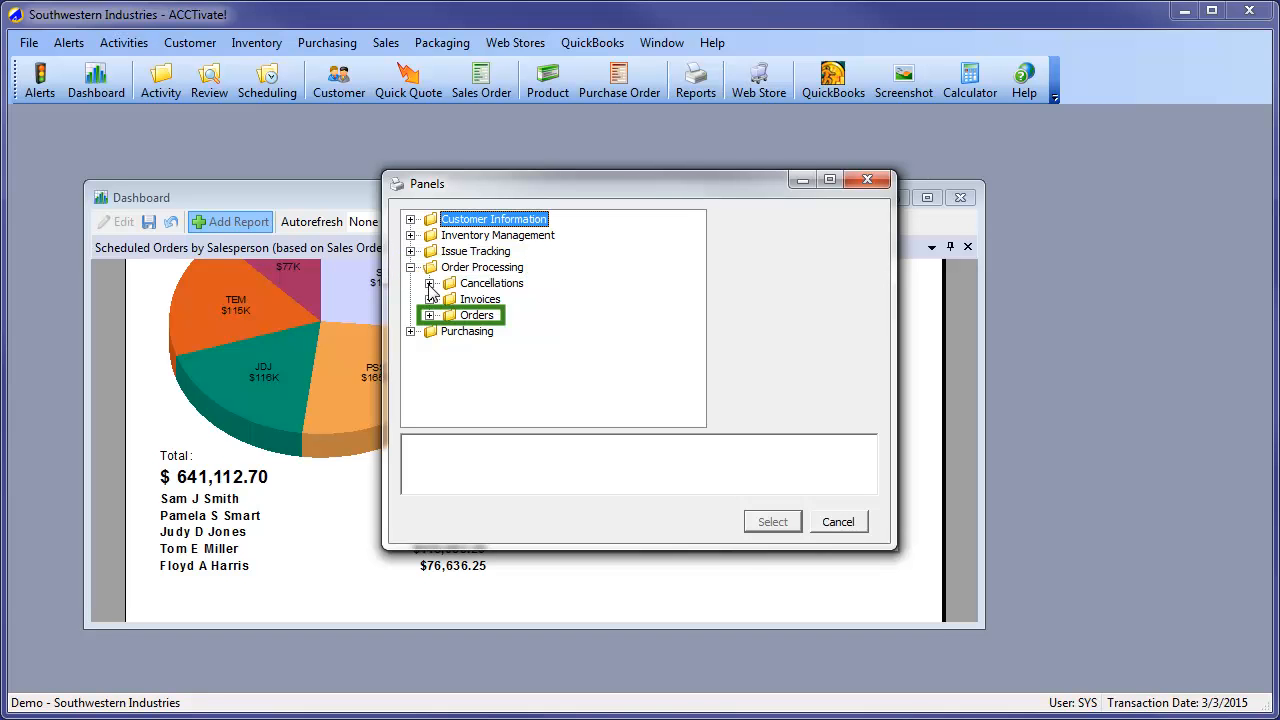
left_click(429, 315)
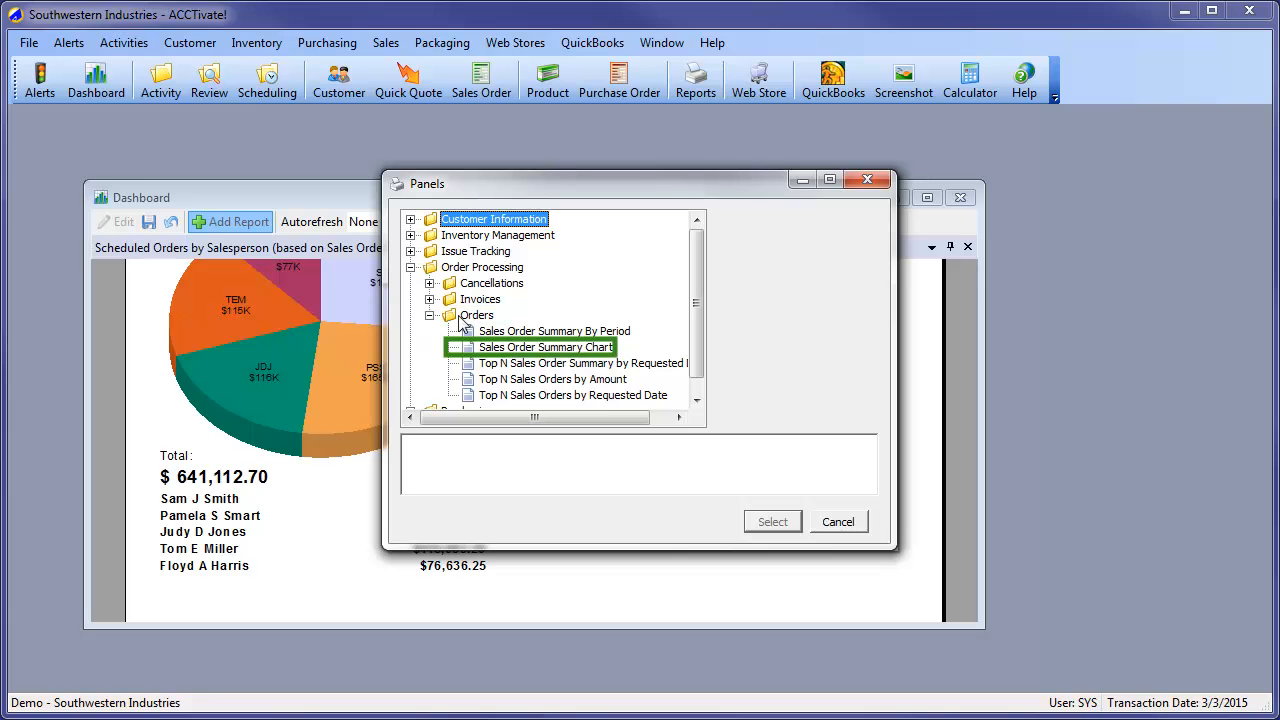
left_click(558, 350)
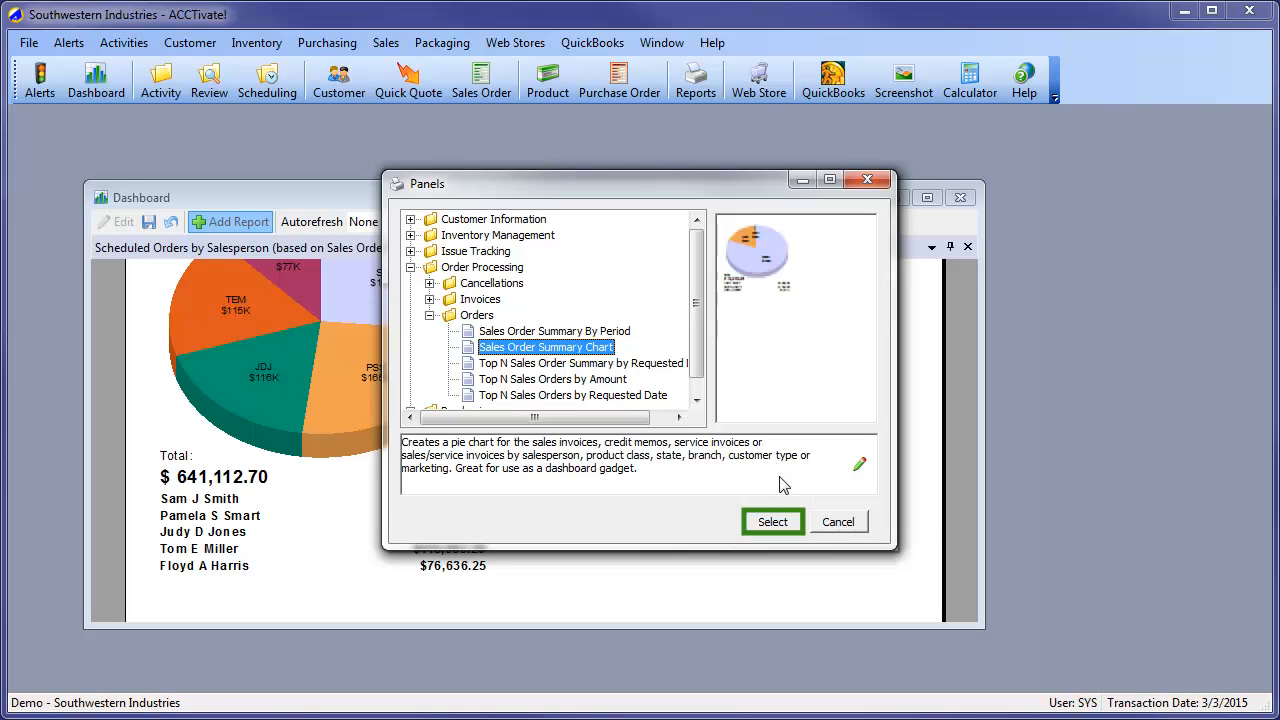
left_click(772, 522)
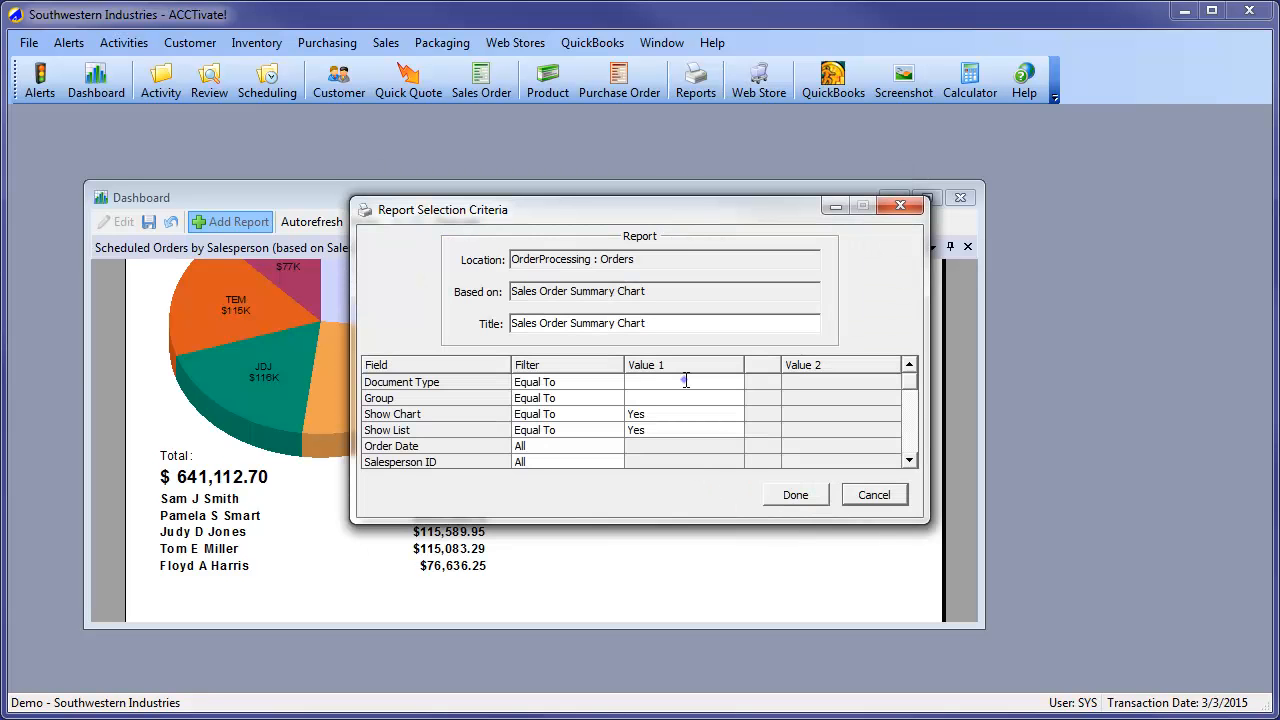
Set the report's Document Type to Sales Orders and its Group to Product Class
left_click(736, 382)
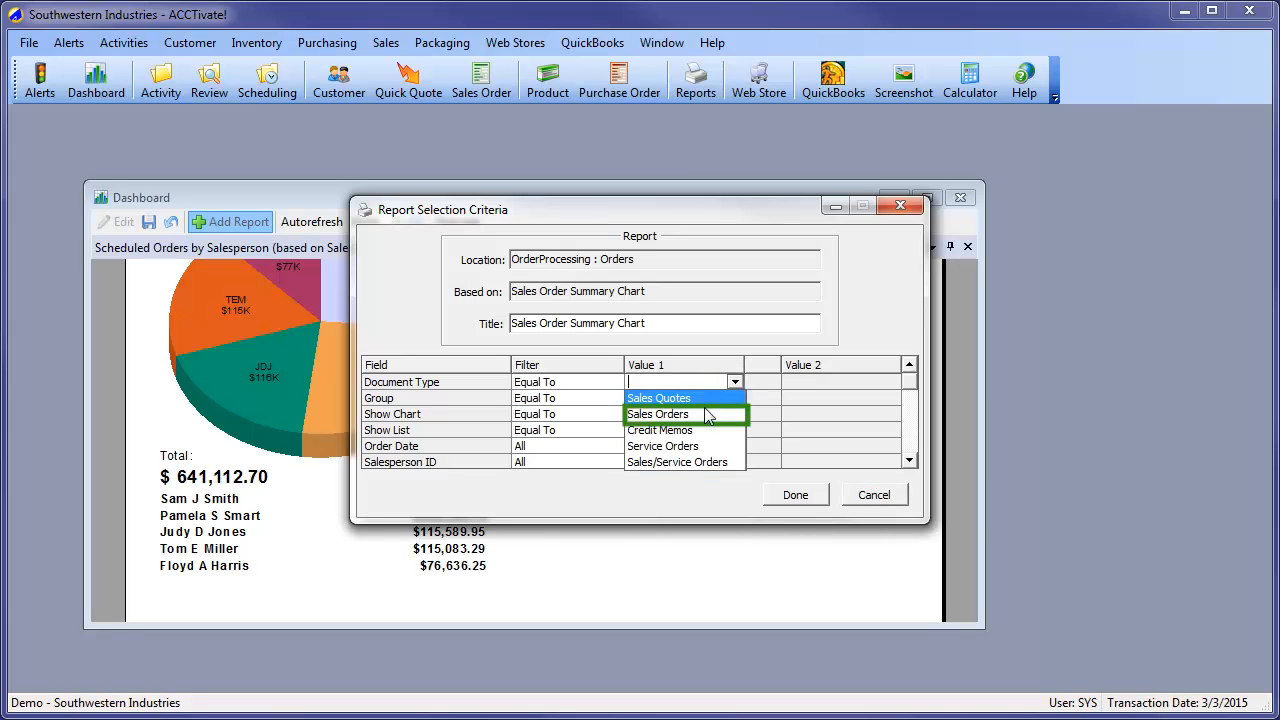
left_click(714, 414)
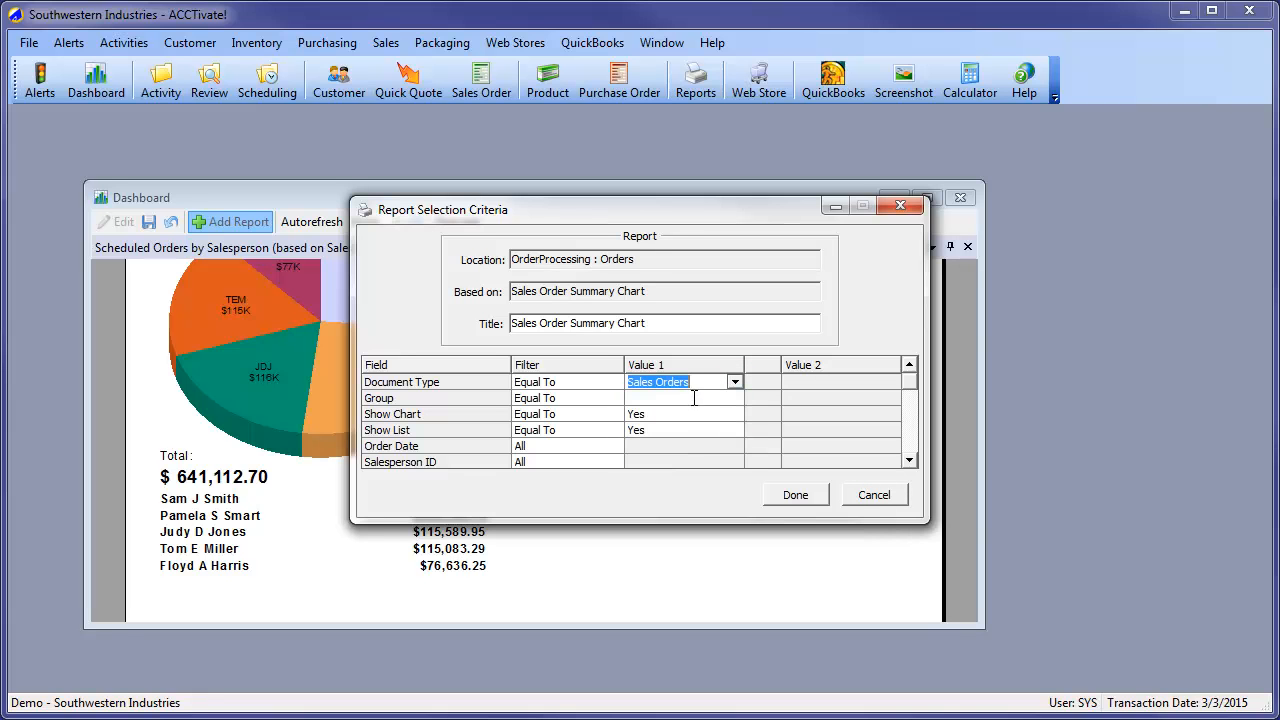
left_click(694, 399)
left_click(735, 398)
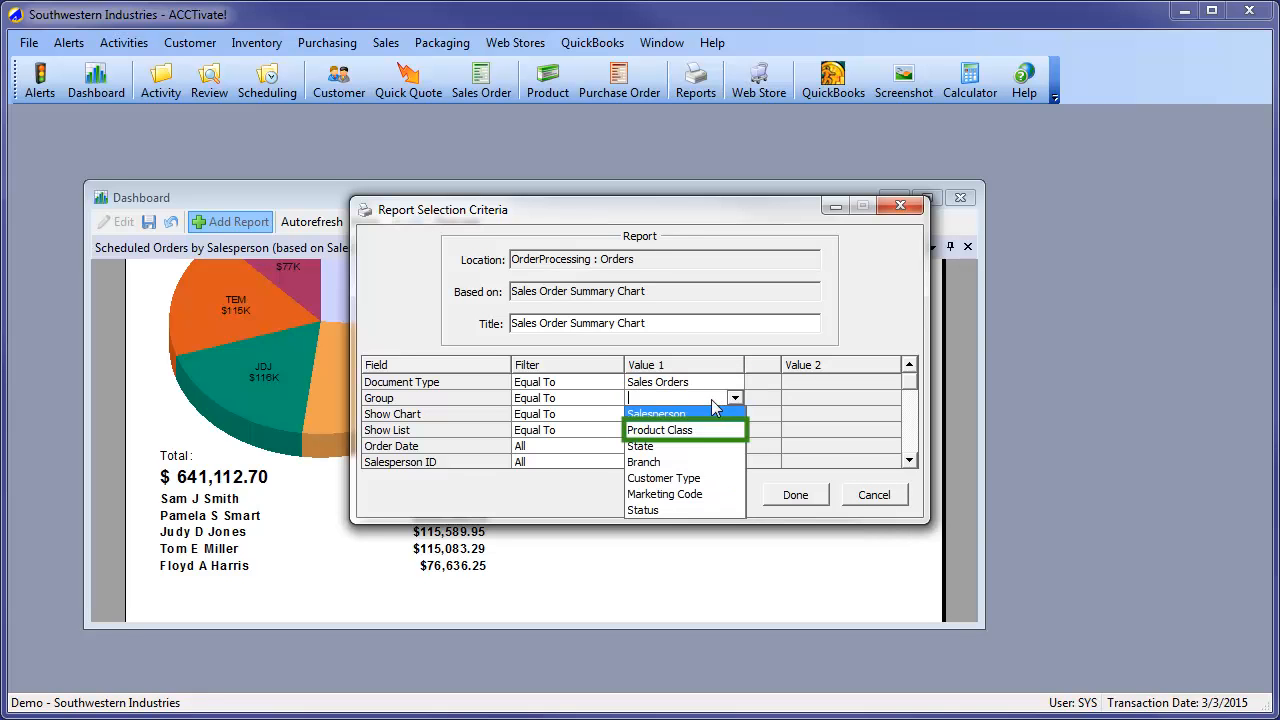
left_click(688, 430)
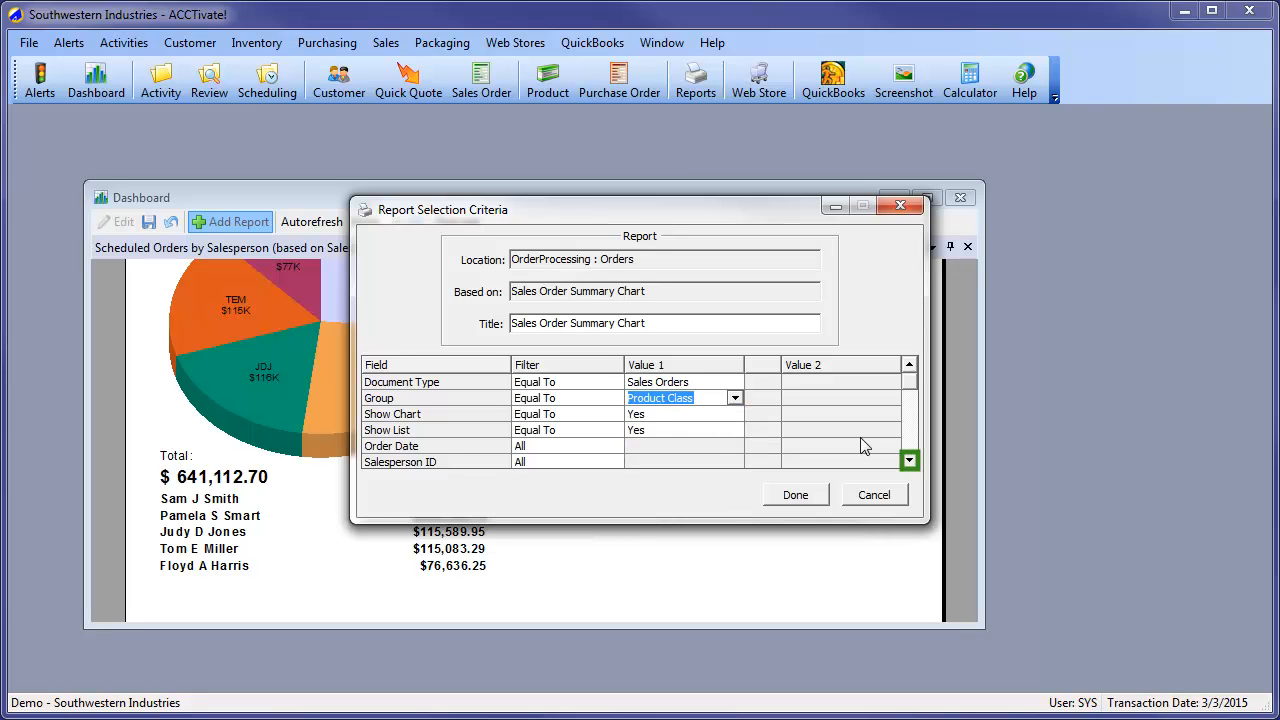
Filter the product class chart's Product Class ID with Not Equal To and the value Ship
left_click(909, 460)
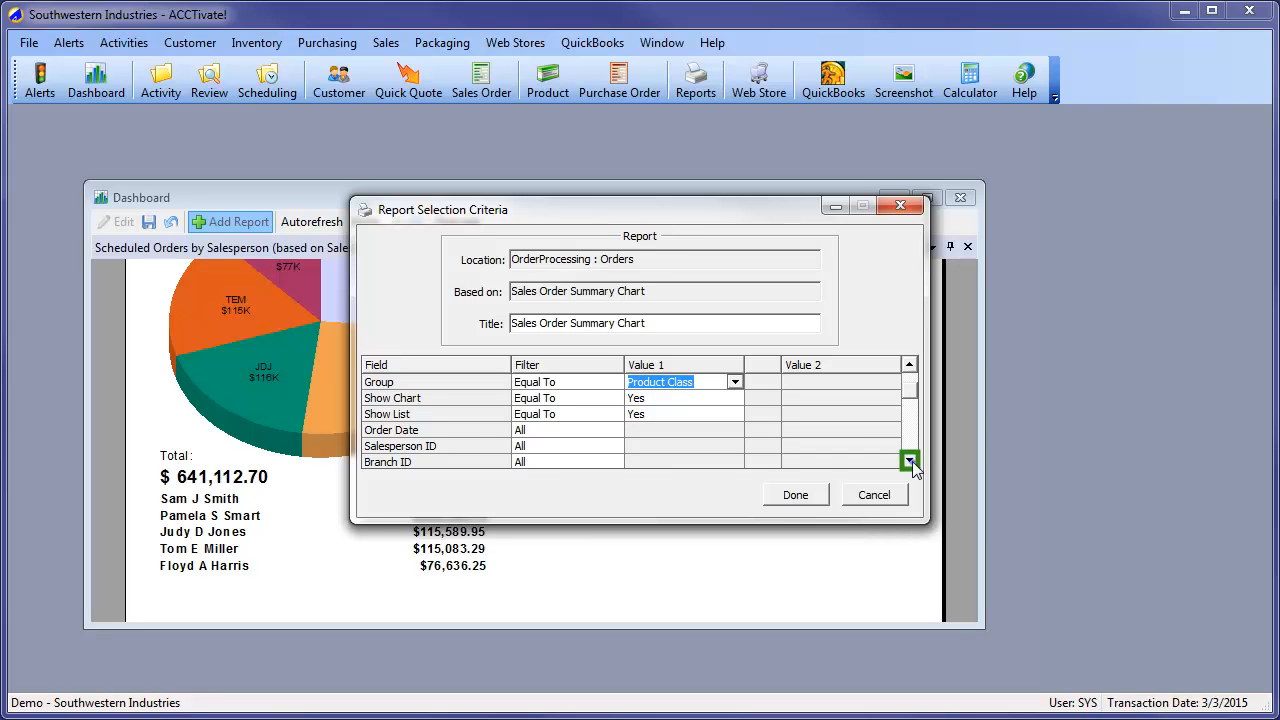
double_click(909, 460)
left_click(613, 450)
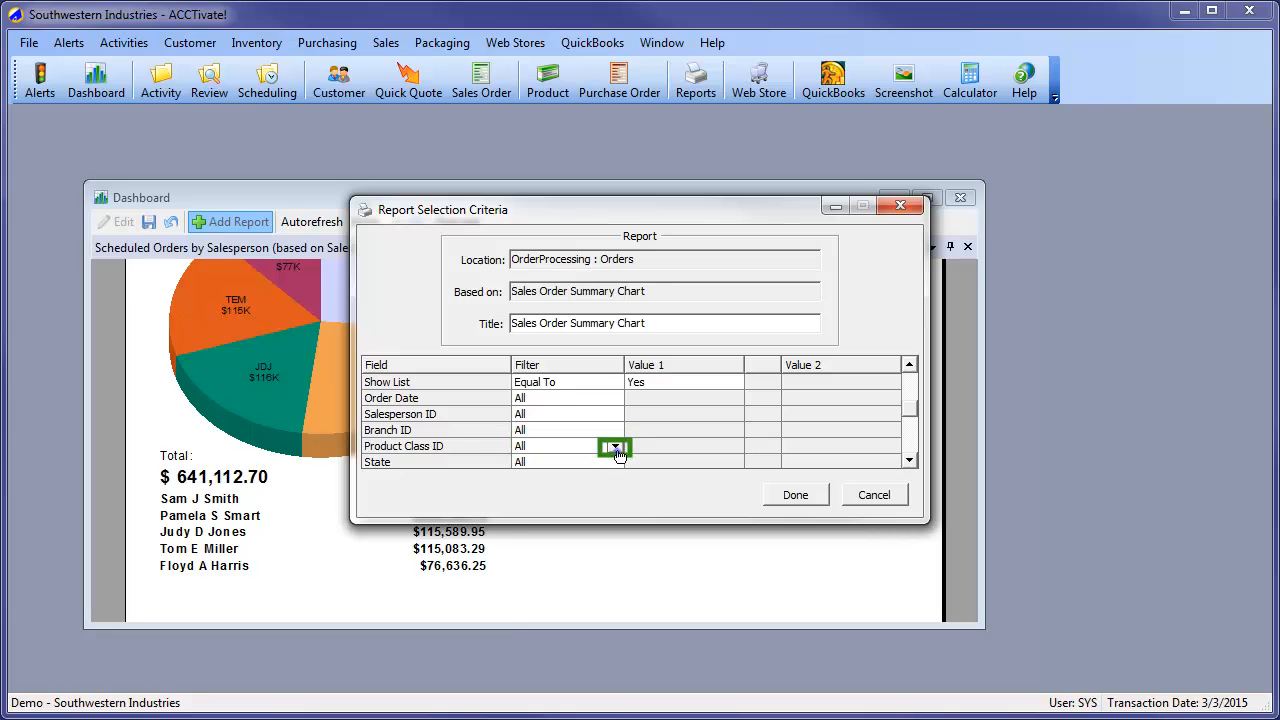
left_click(615, 448)
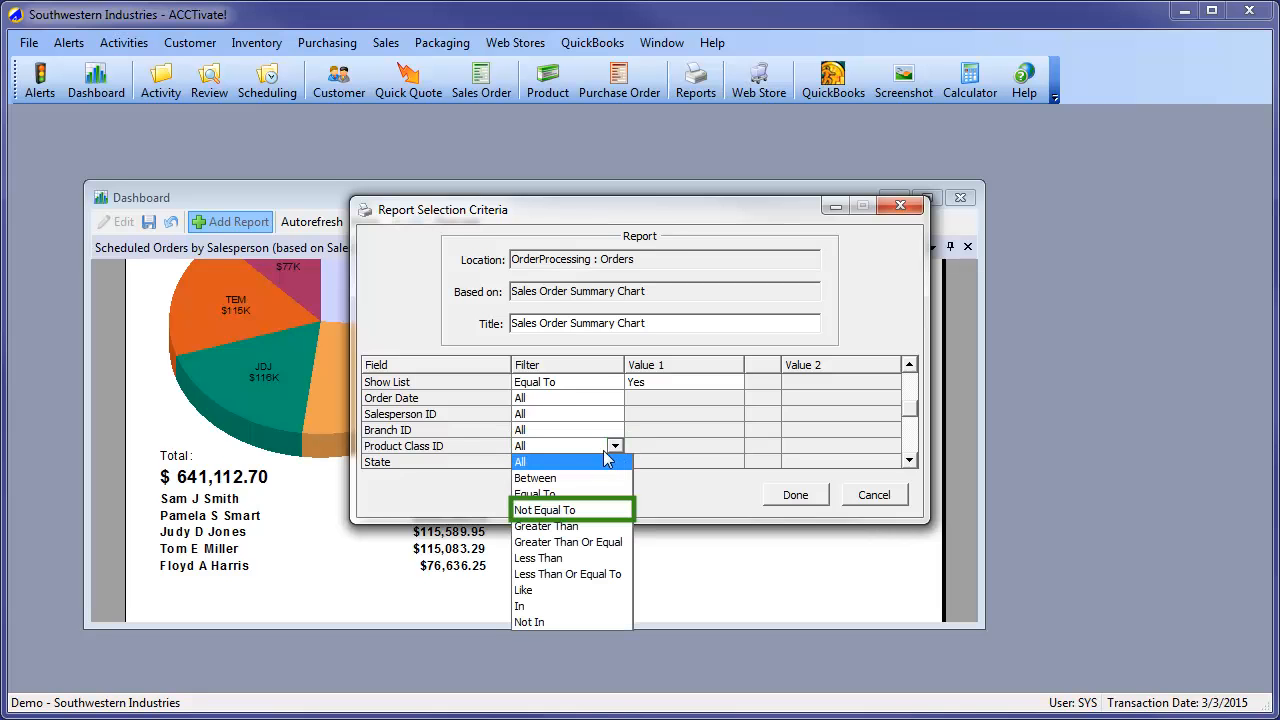
left_click(560, 510)
left_click(735, 447)
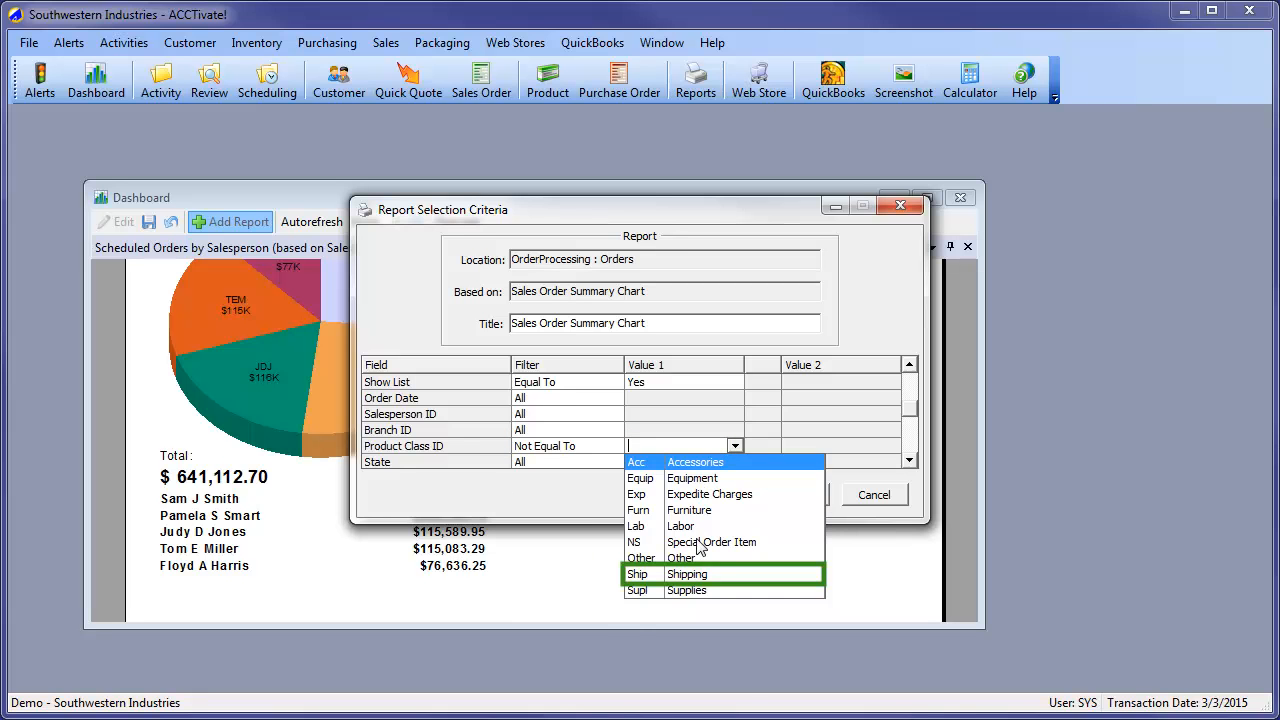
left_click(700, 578)
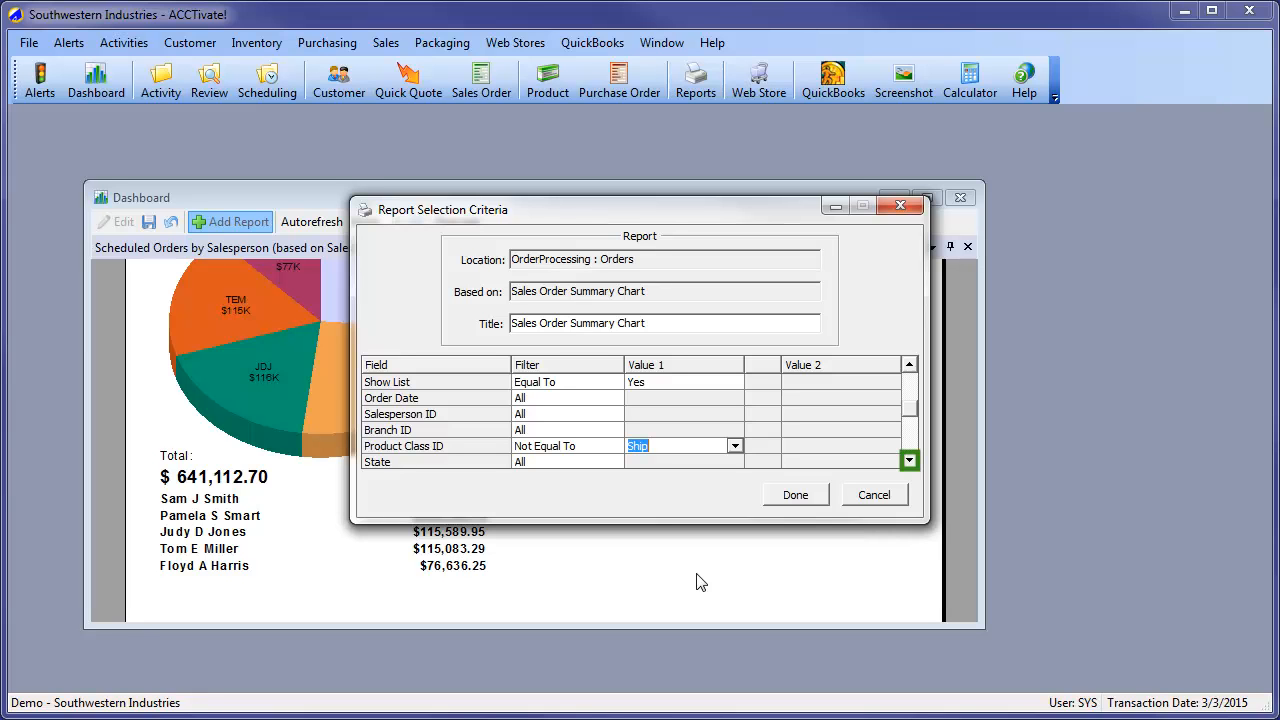
Filter the product class chart's Order Status with Equal To and the value Scheduled
left_click(909, 460)
left_click(909, 460)
left_click(909, 460)
left_click(909, 460)
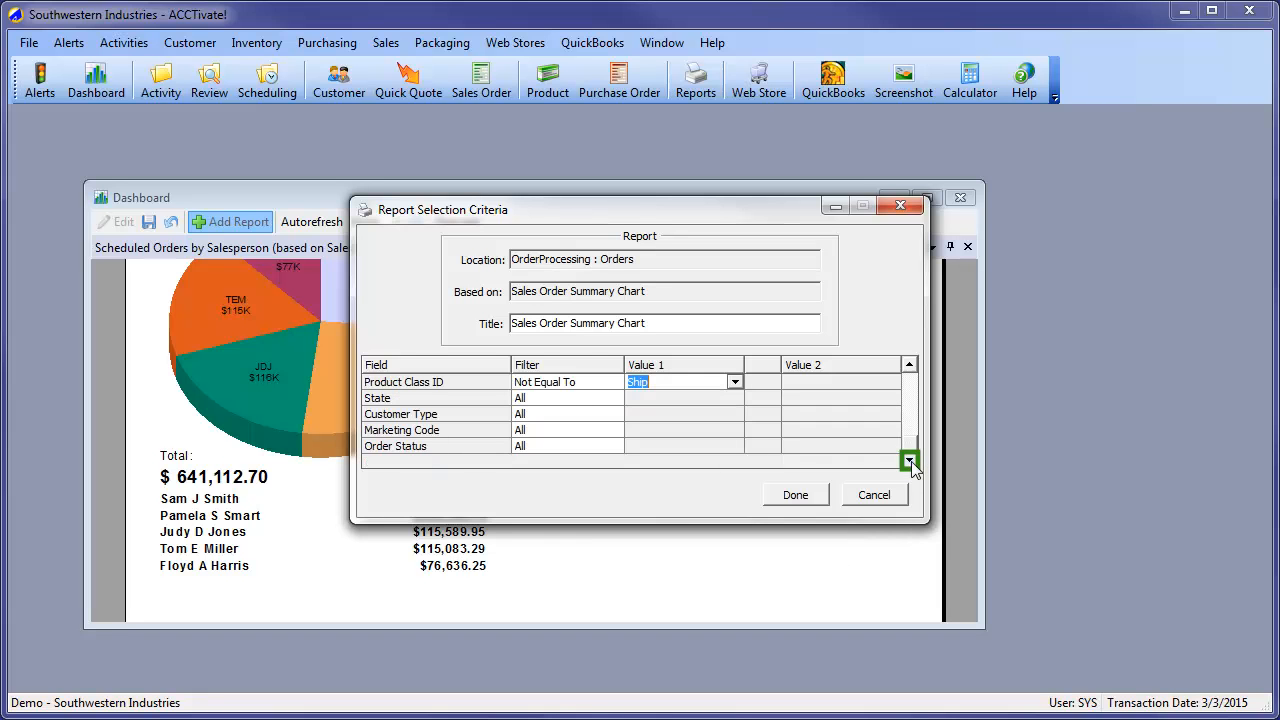
left_click(581, 444)
left_click(582, 449)
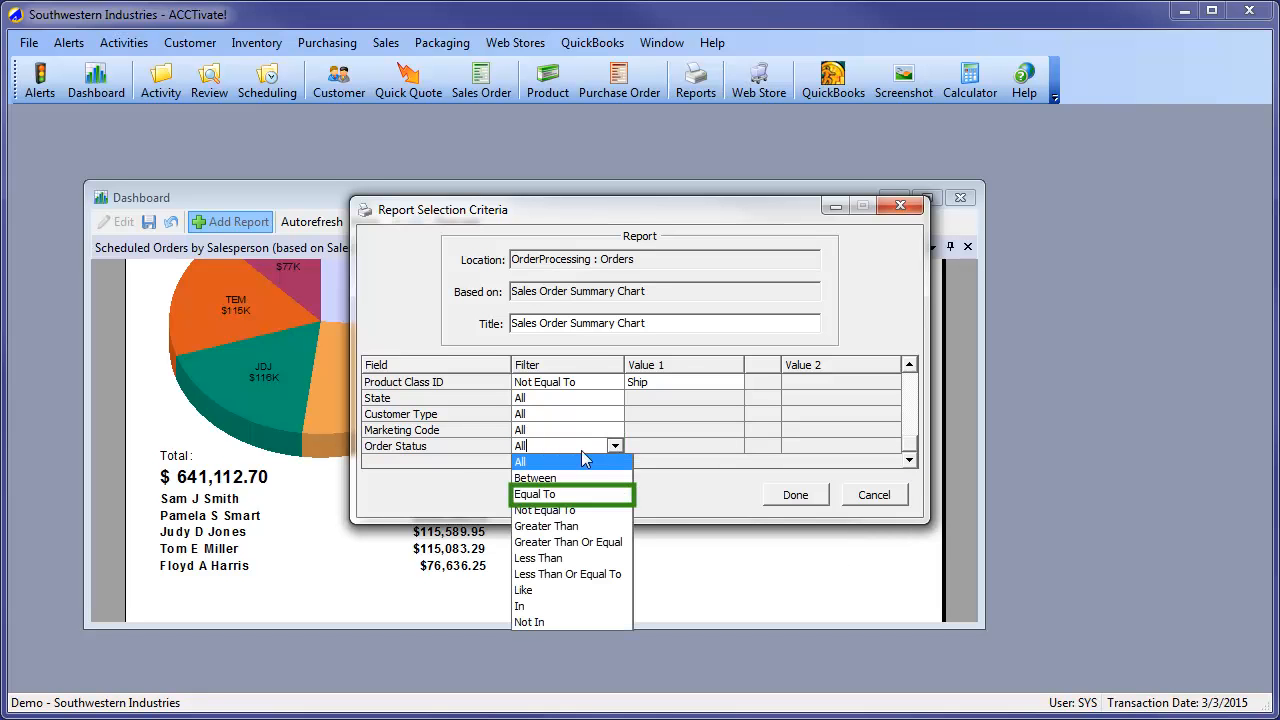
left_click(555, 494)
left_click(731, 446)
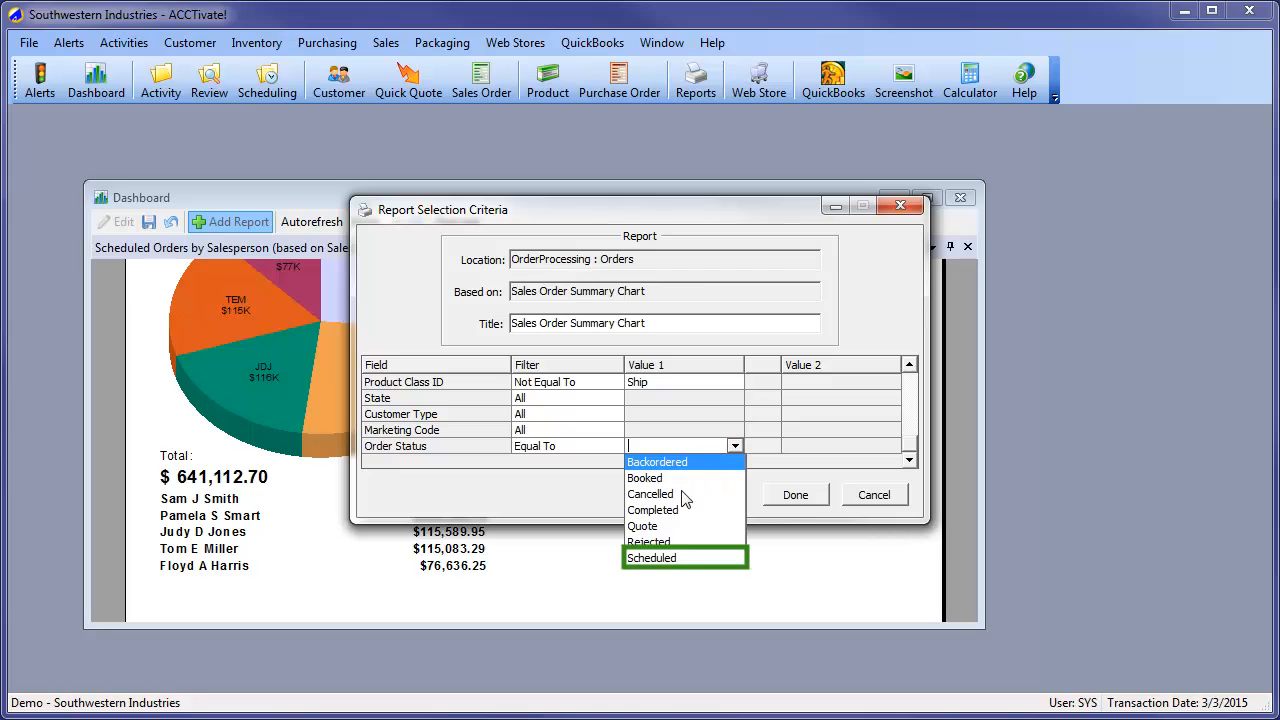
left_click(678, 558)
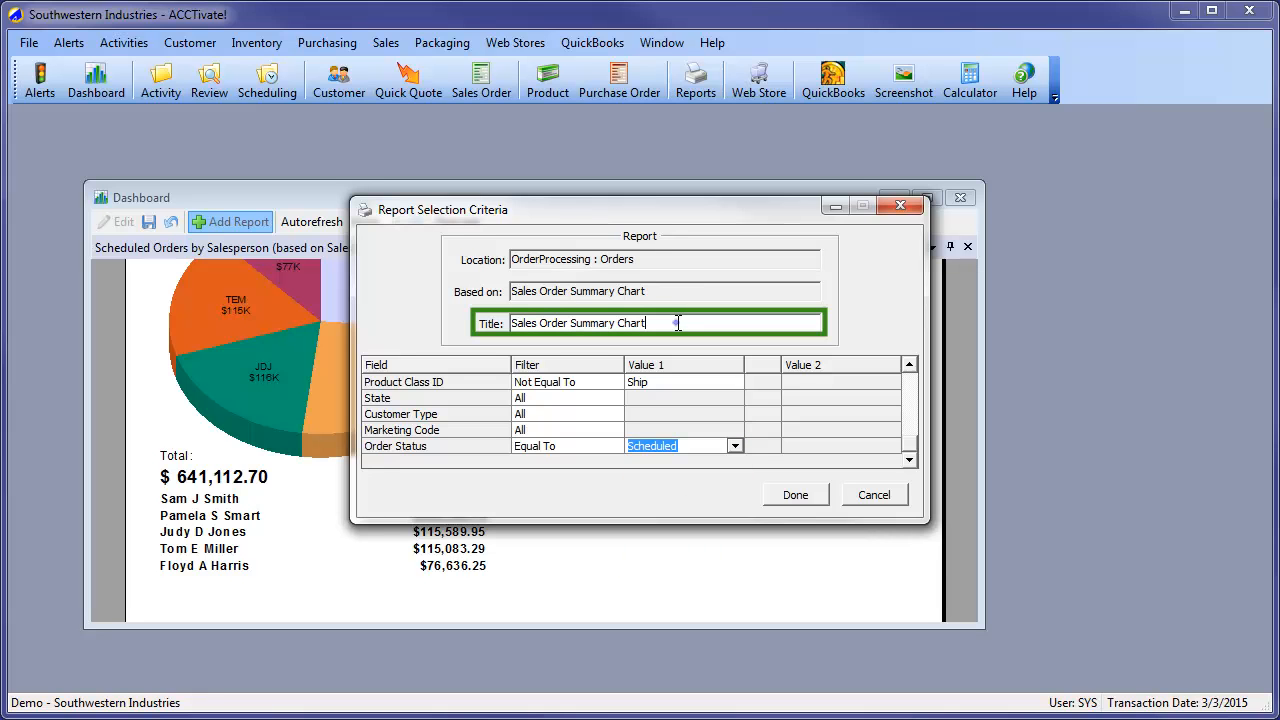
Title the report "Scheduled Orders by Product Class" and accept the criteria to place it on the dashboard
left_click_drag(645, 322, 484, 322)
type("Schedule")
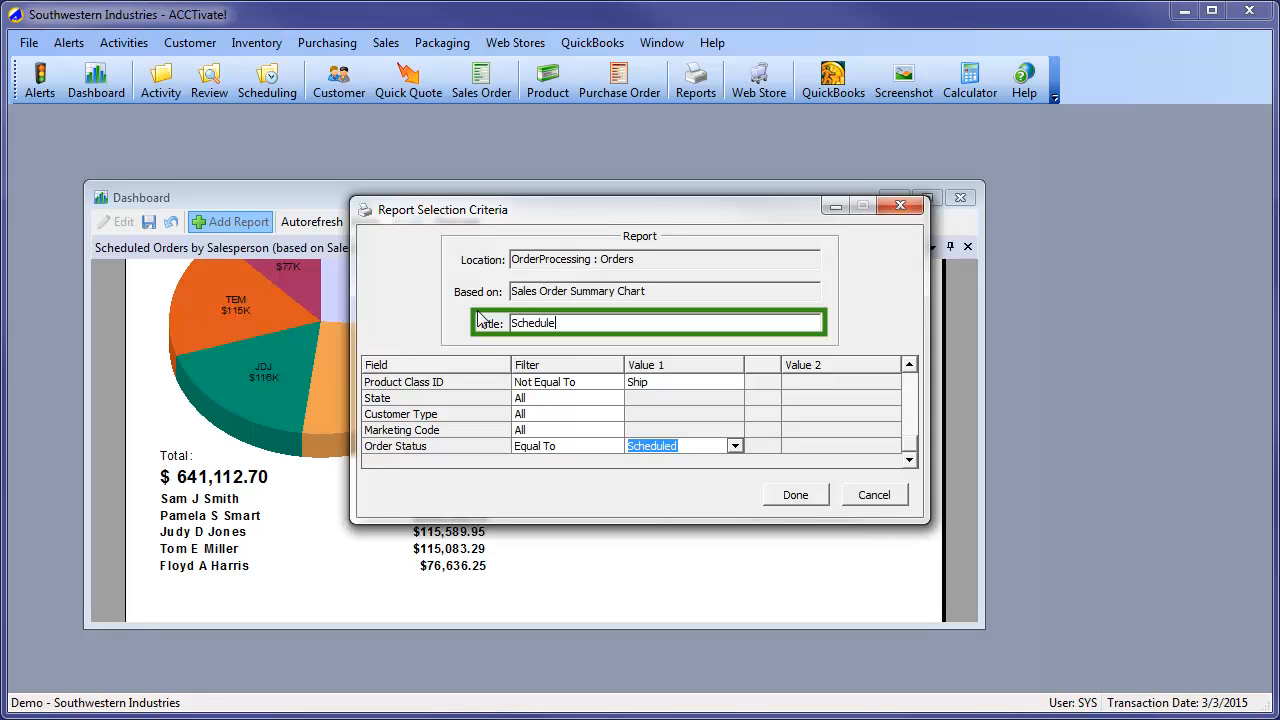
type("d Orders by Product Class")
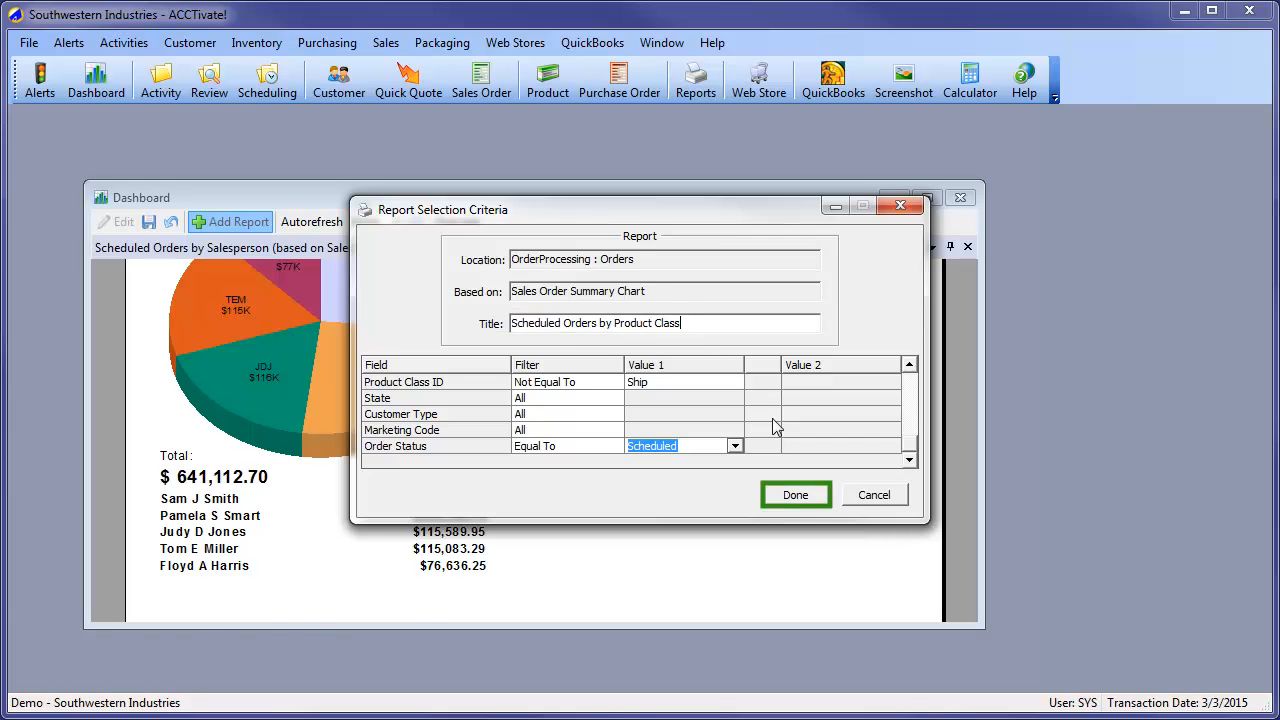
left_click(792, 497)
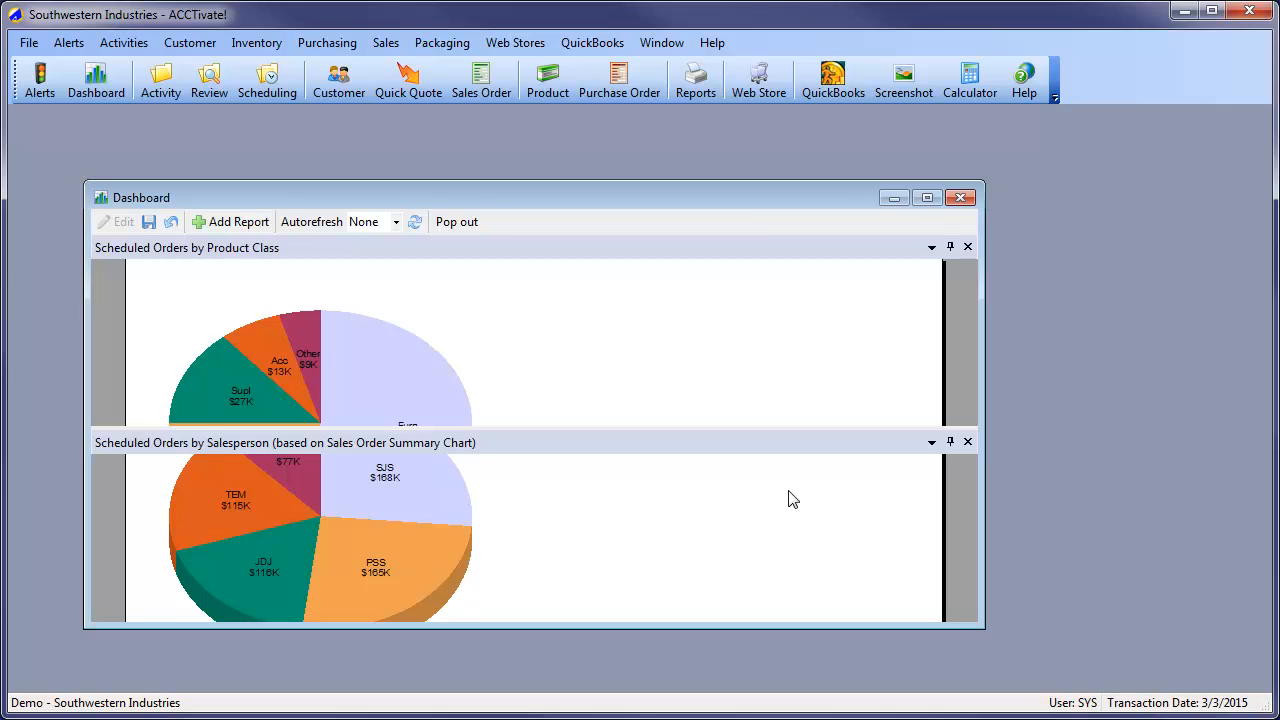
Save the dashboard, reopen it for editing and stack the Product Class report with the Salesperson report as tabbed reports
left_click(149, 223)
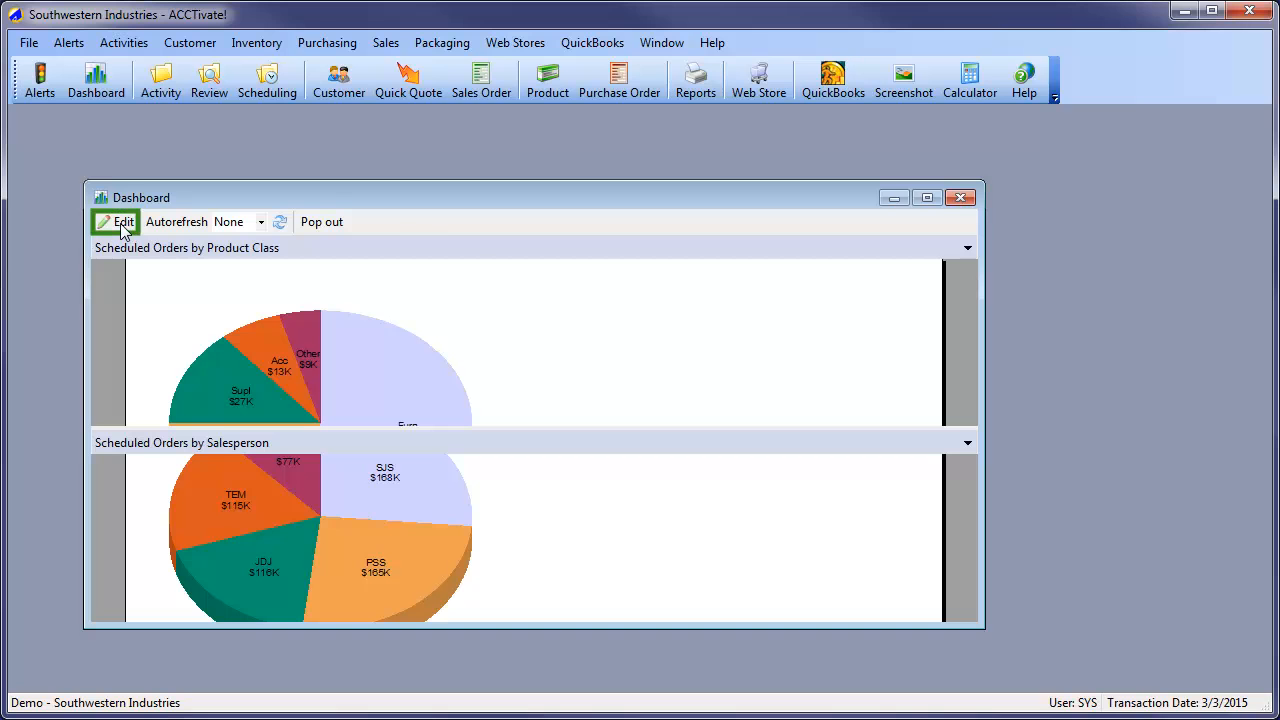
left_click(121, 224)
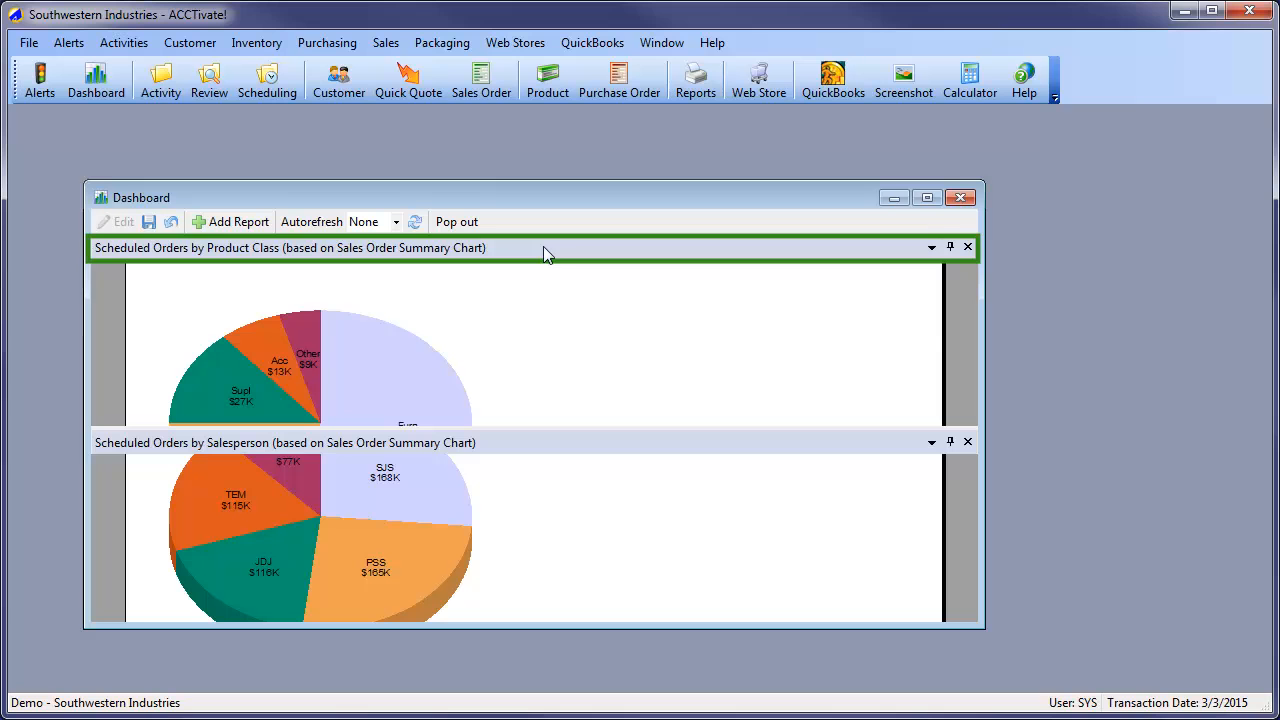
left_click_drag(543, 246, 538, 438)
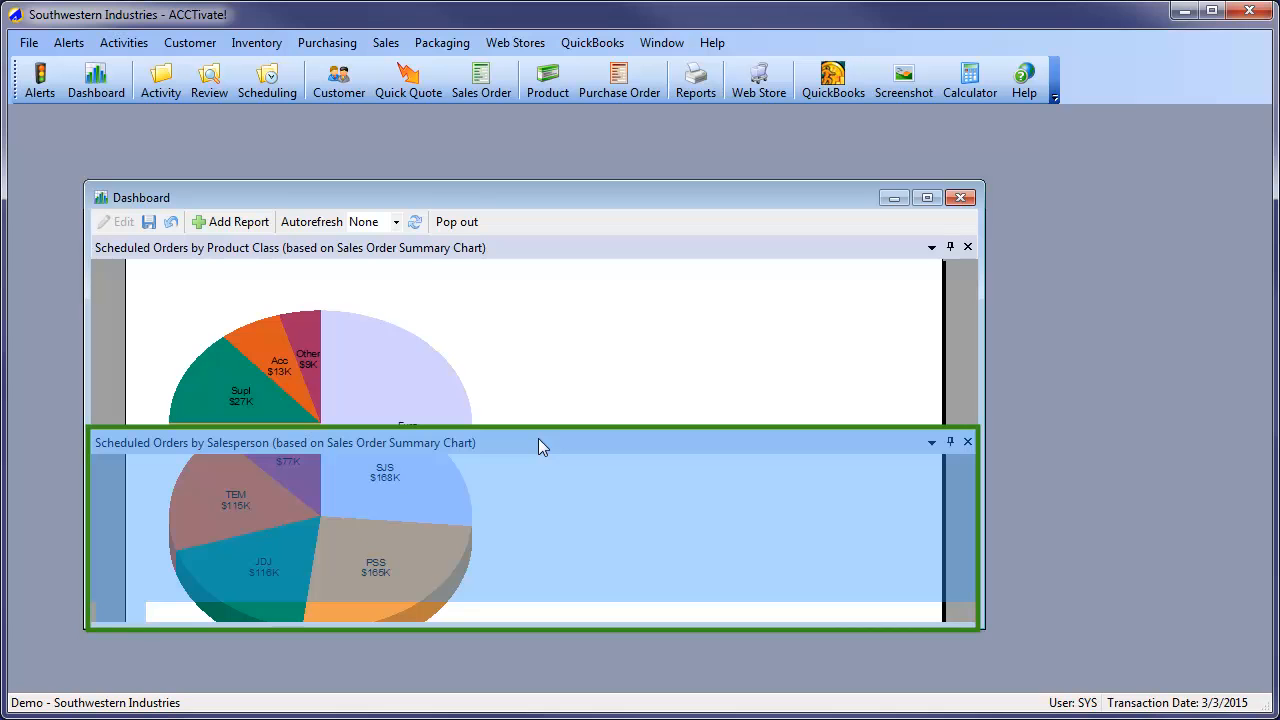
left_click_drag(538, 446, 538, 446)
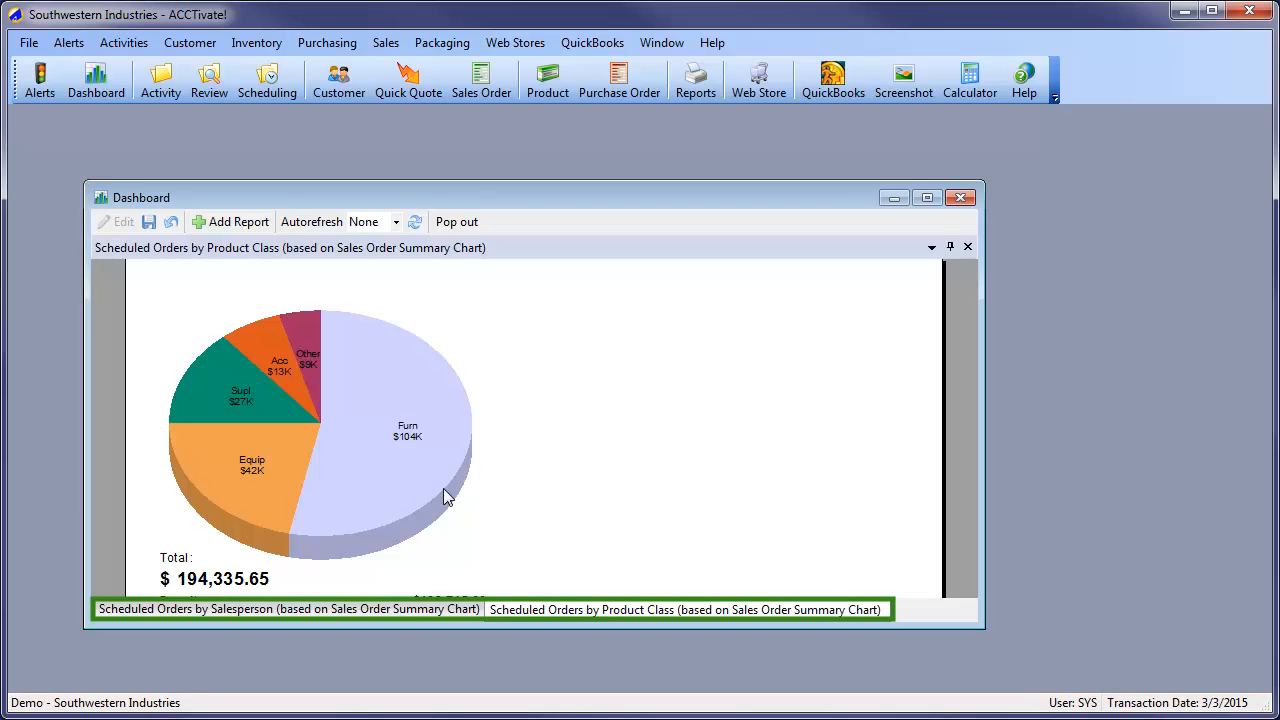
Enlarge the dashboard window vertically while viewing the Salesperson report, and switch back to the Product Class report
left_click(419, 610)
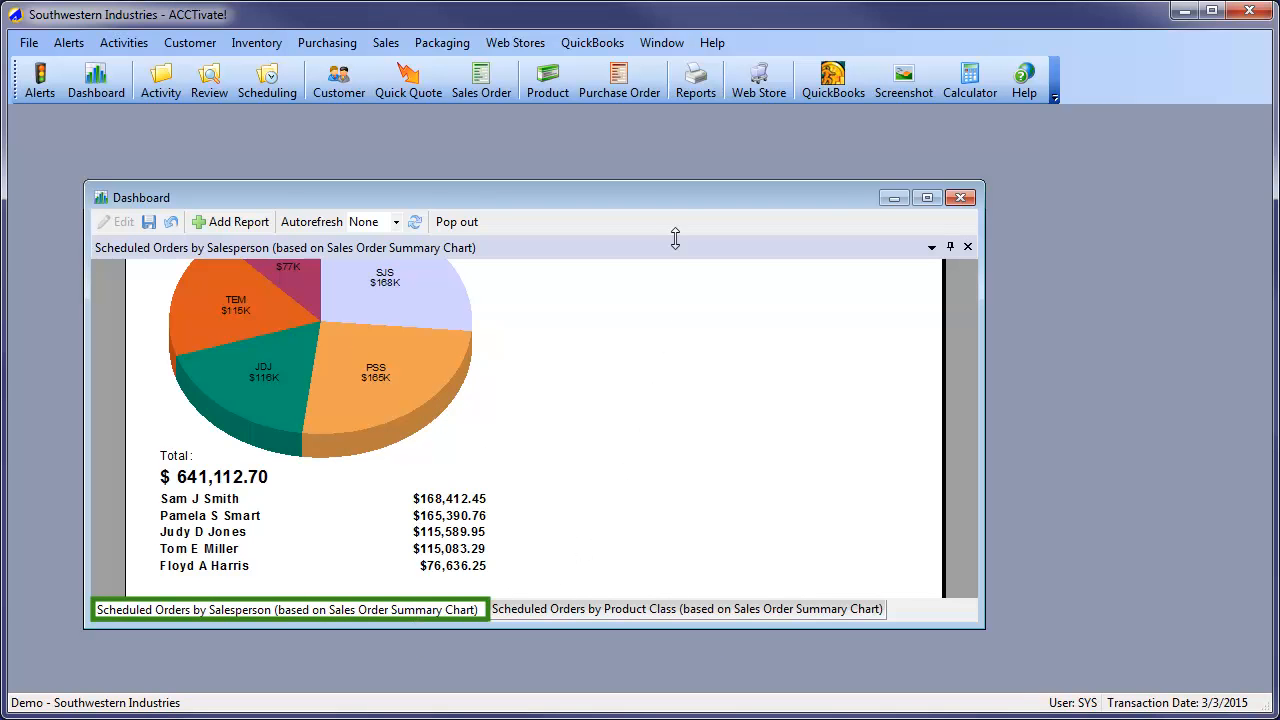
left_click_drag(677, 183, 677, 107)
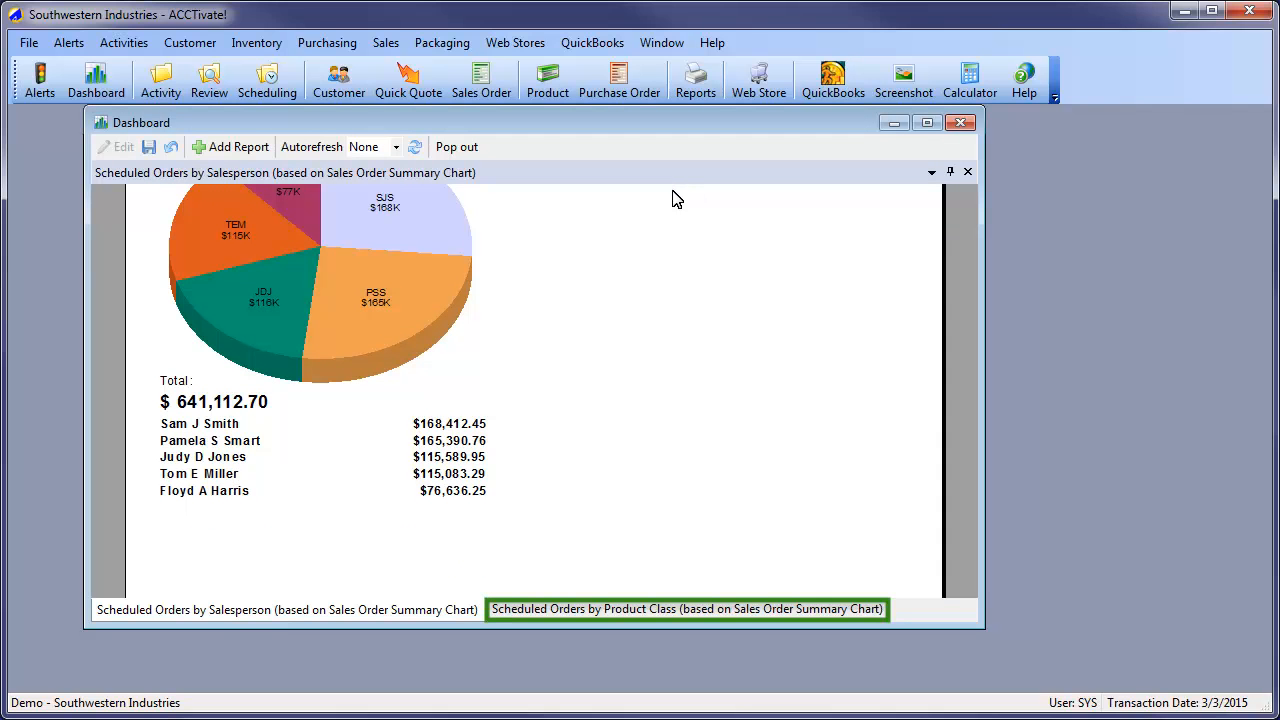
left_click(658, 614)
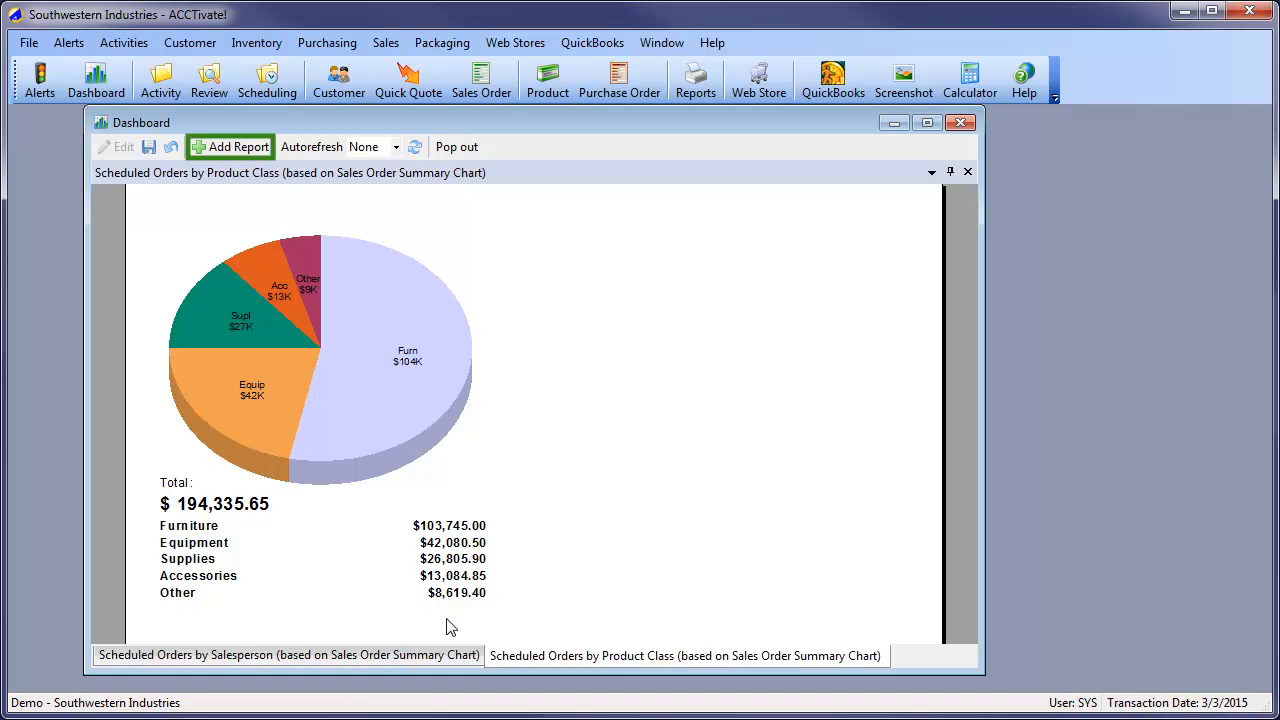
Add the Sales Invoice Summary By Period report from the Invoices folder of Order Processing to the dashboard
left_click(236, 148)
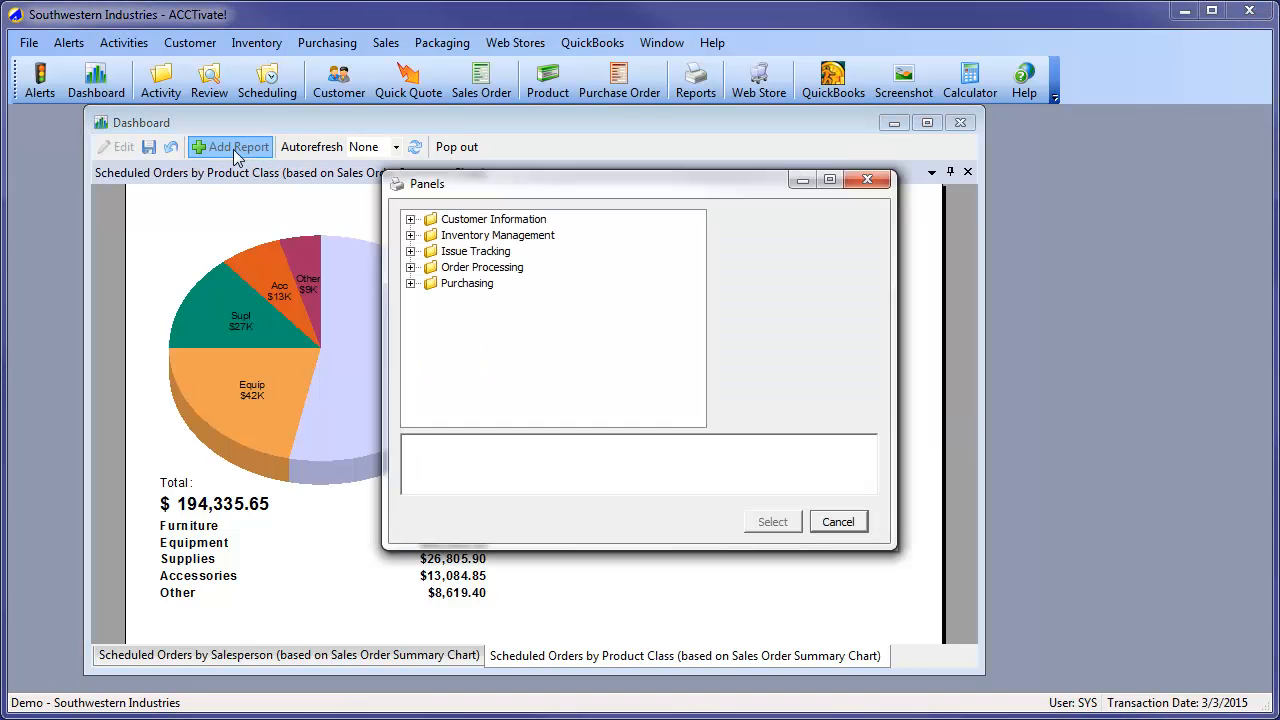
left_click(410, 267)
left_click(430, 300)
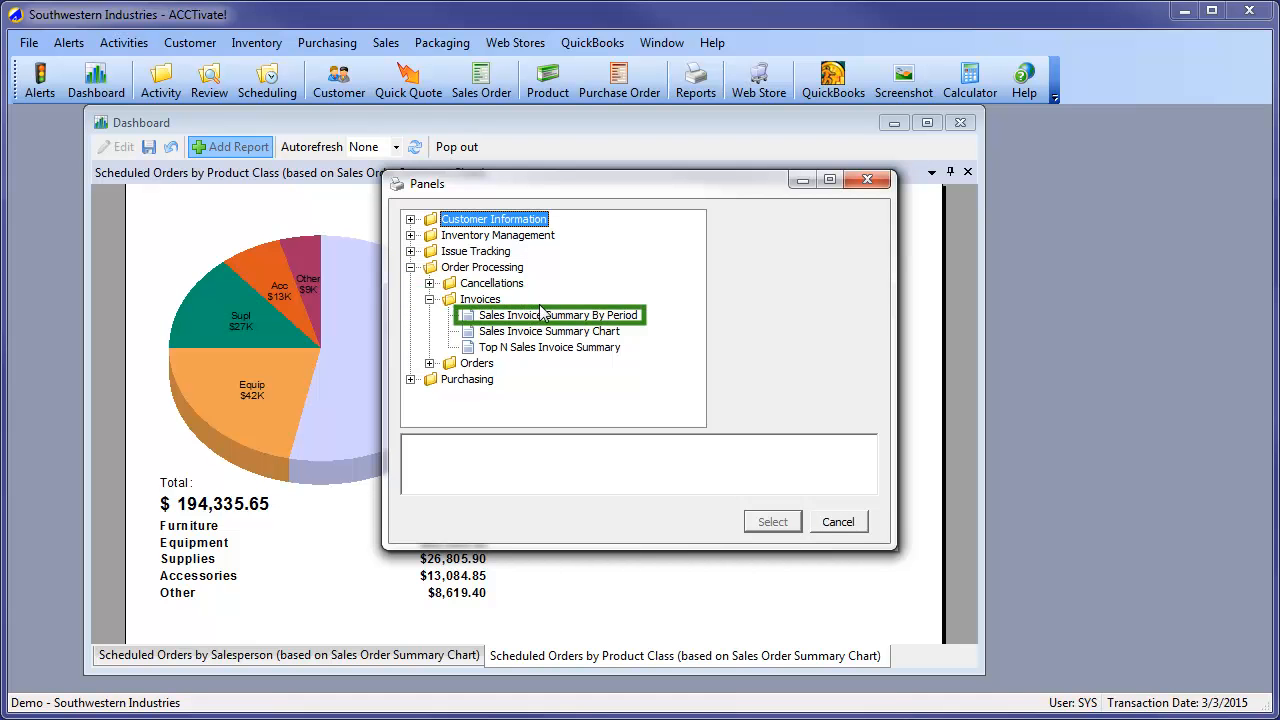
left_click(581, 316)
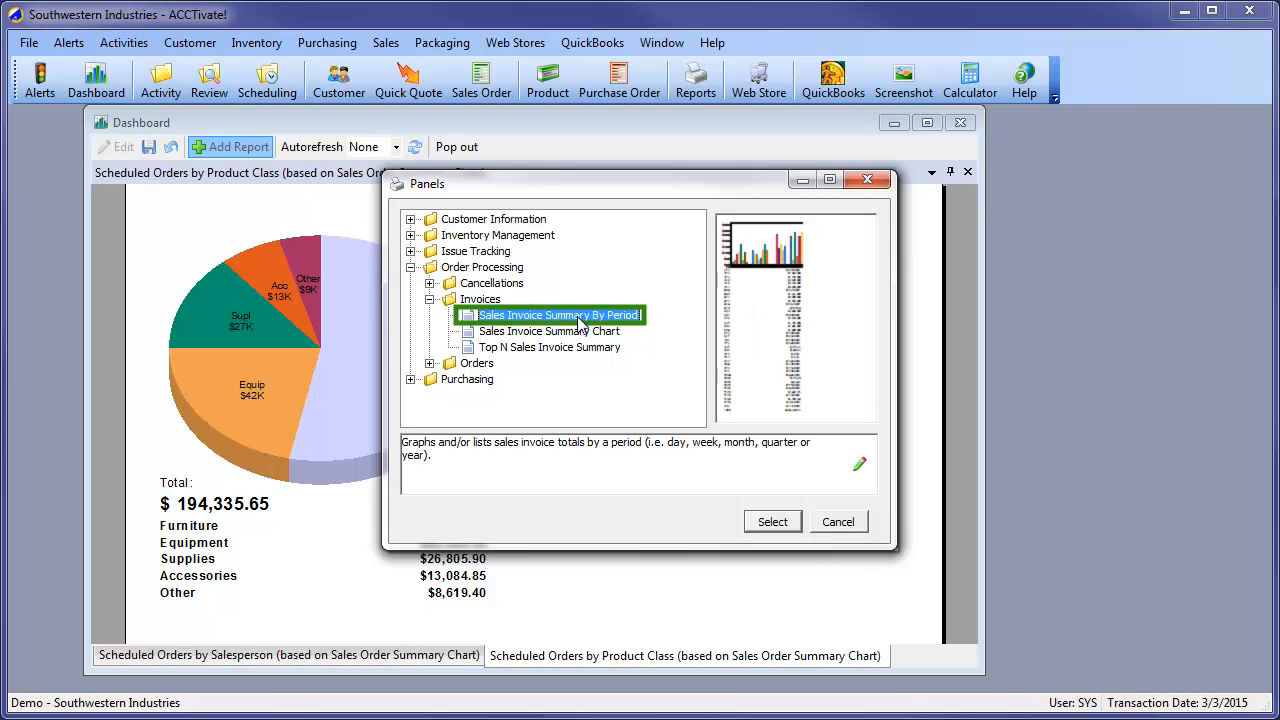
left_click(766, 522)
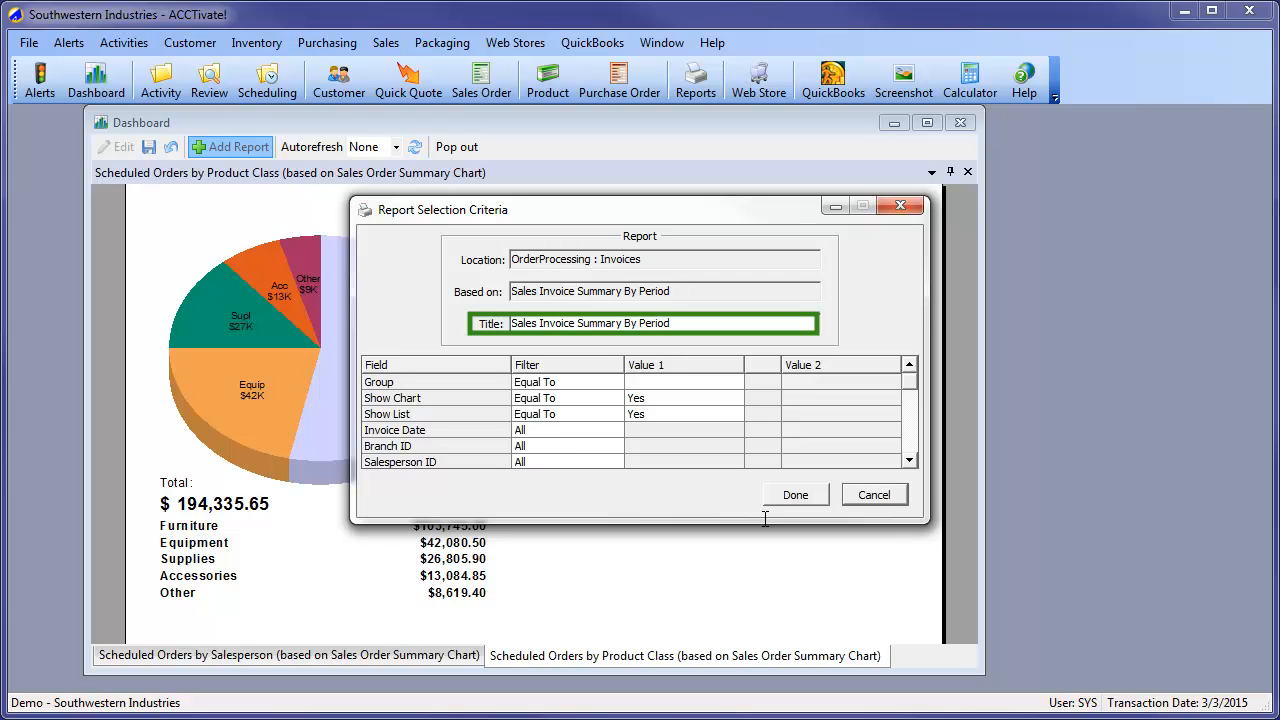
Title the invoice report "Sales Invoice Summary By Month", group it by Month and accept the criteria to place it on the dashboard
left_click_drag(641, 323, 717, 324)
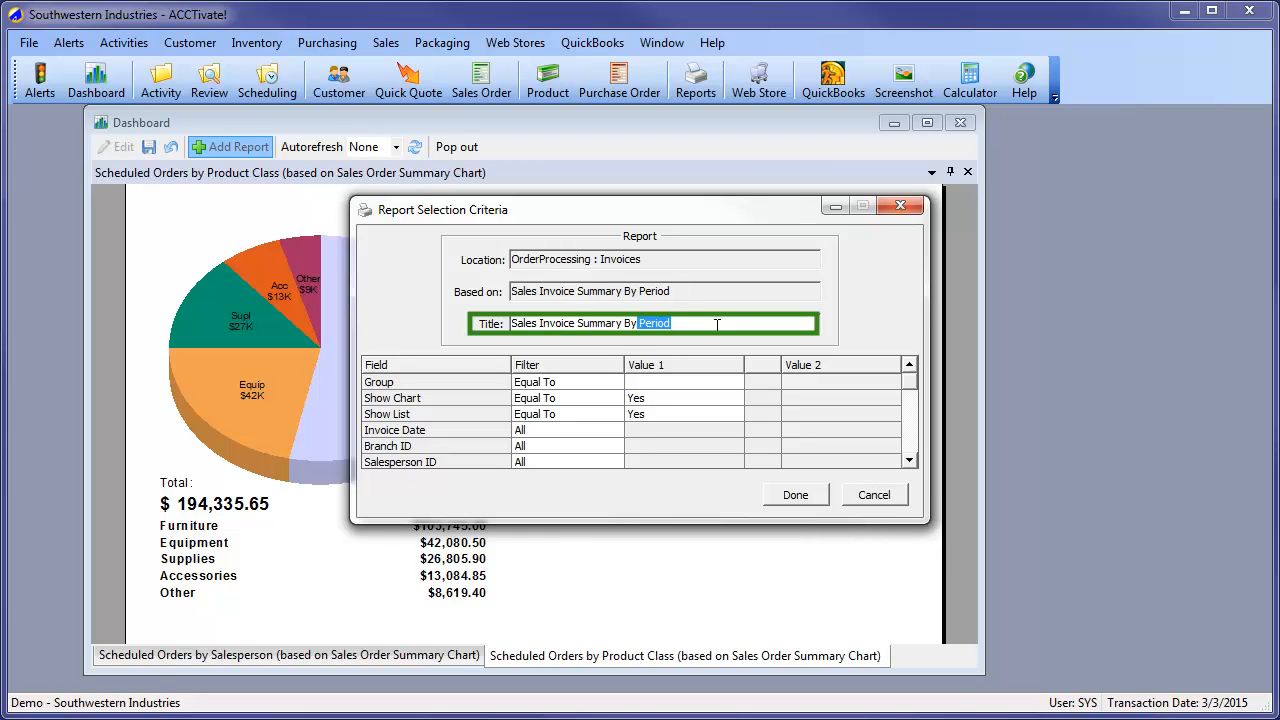
type("Month")
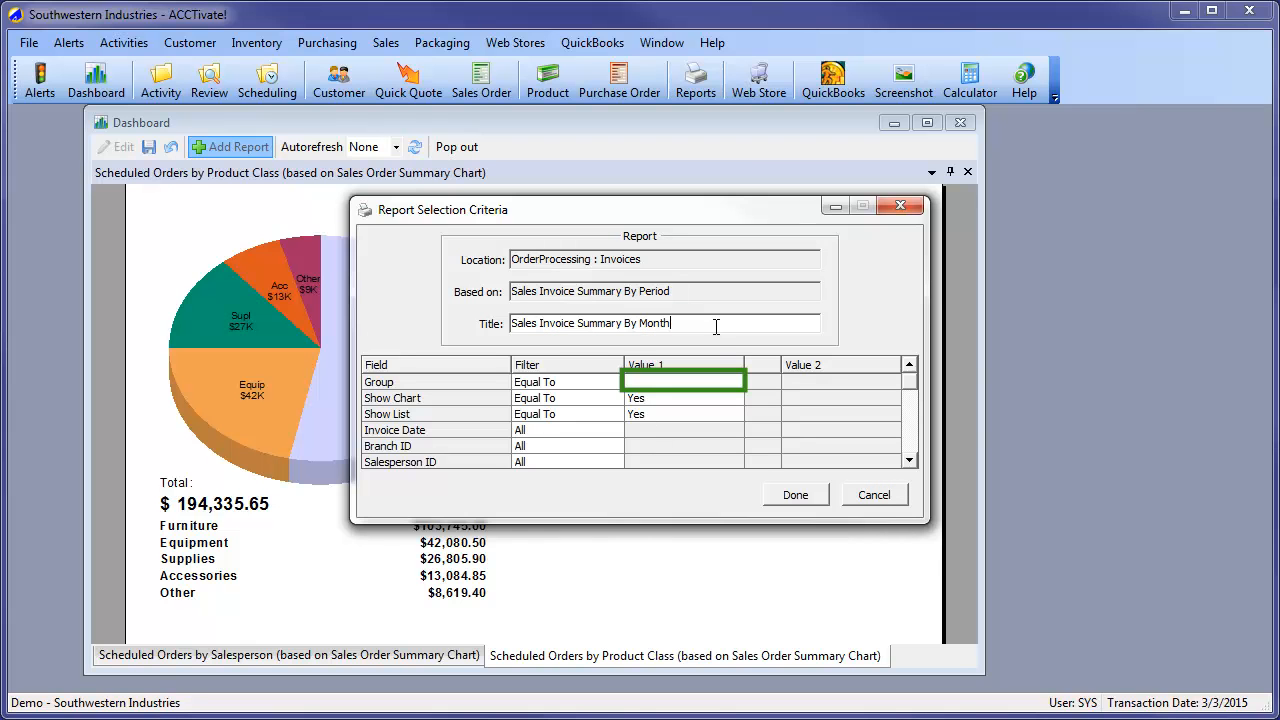
left_click(712, 382)
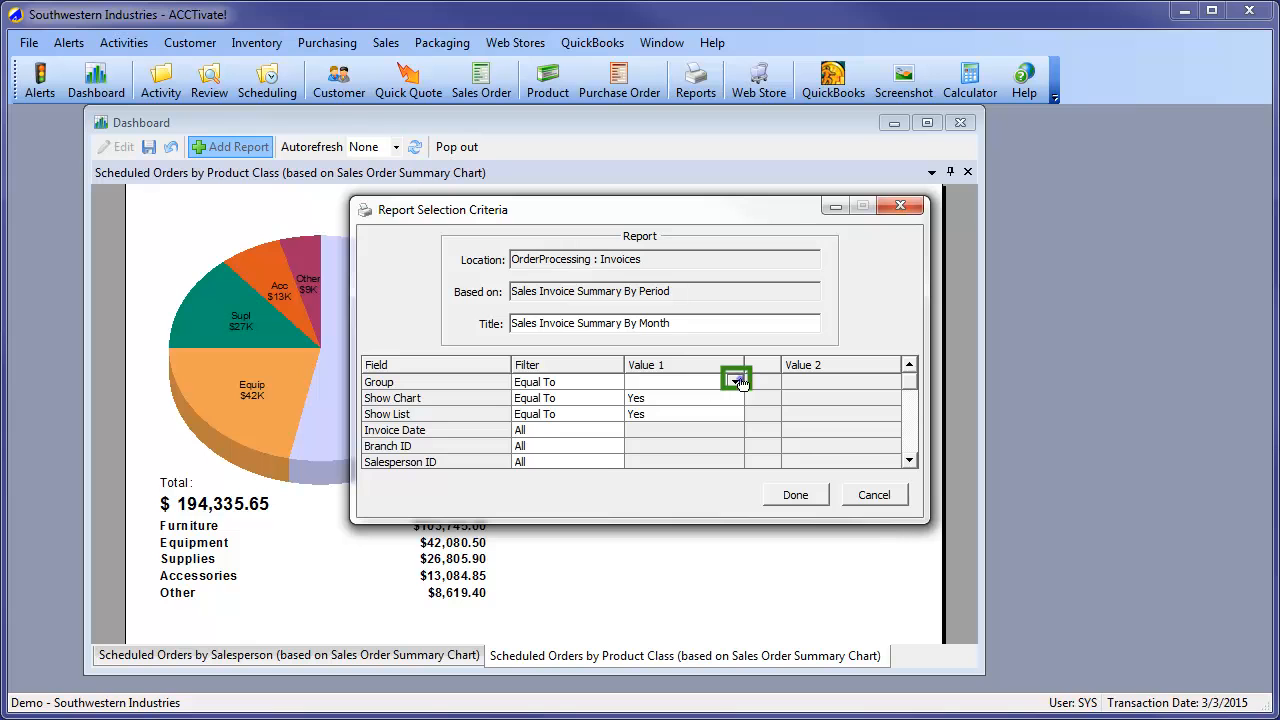
left_click(734, 382)
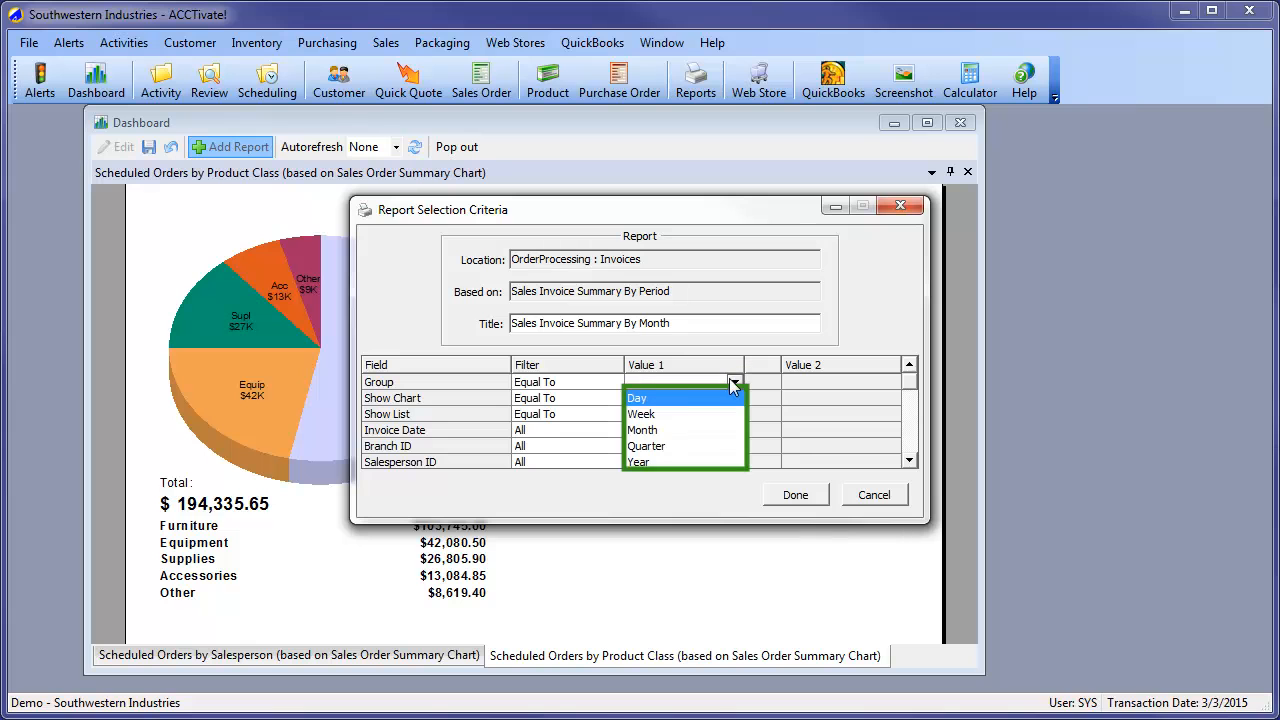
left_click(659, 431)
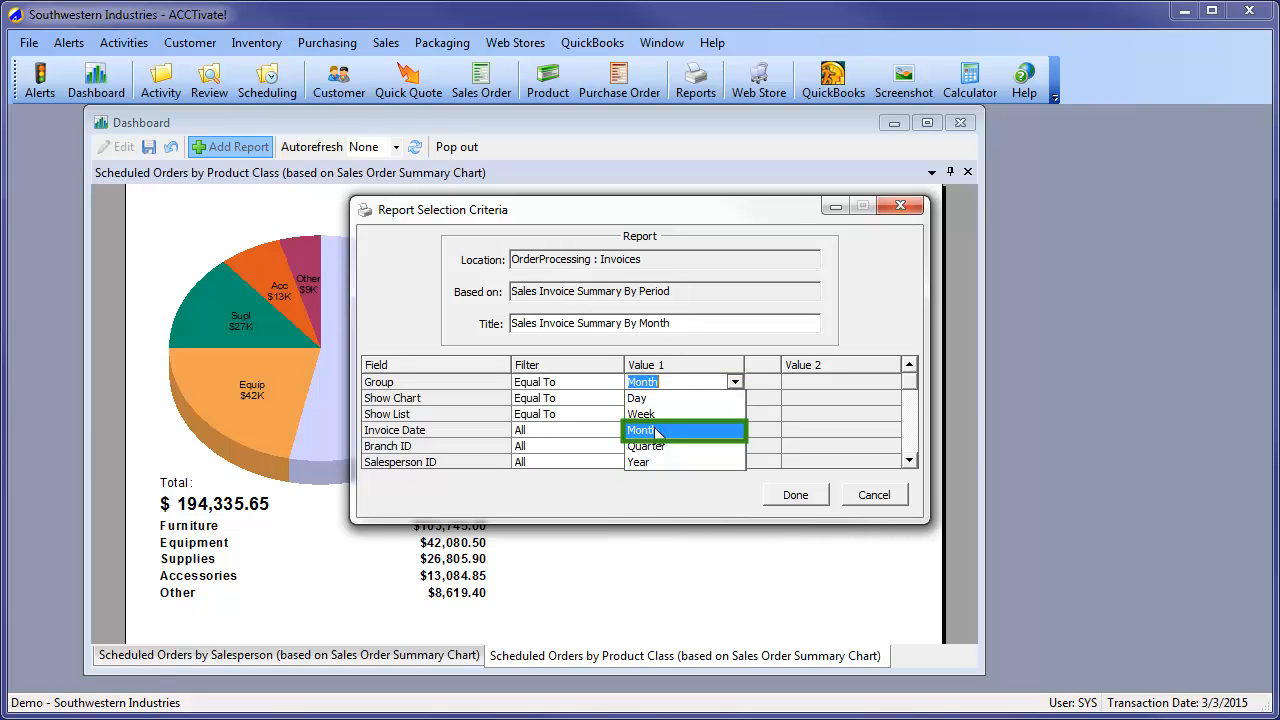
left_click(657, 431)
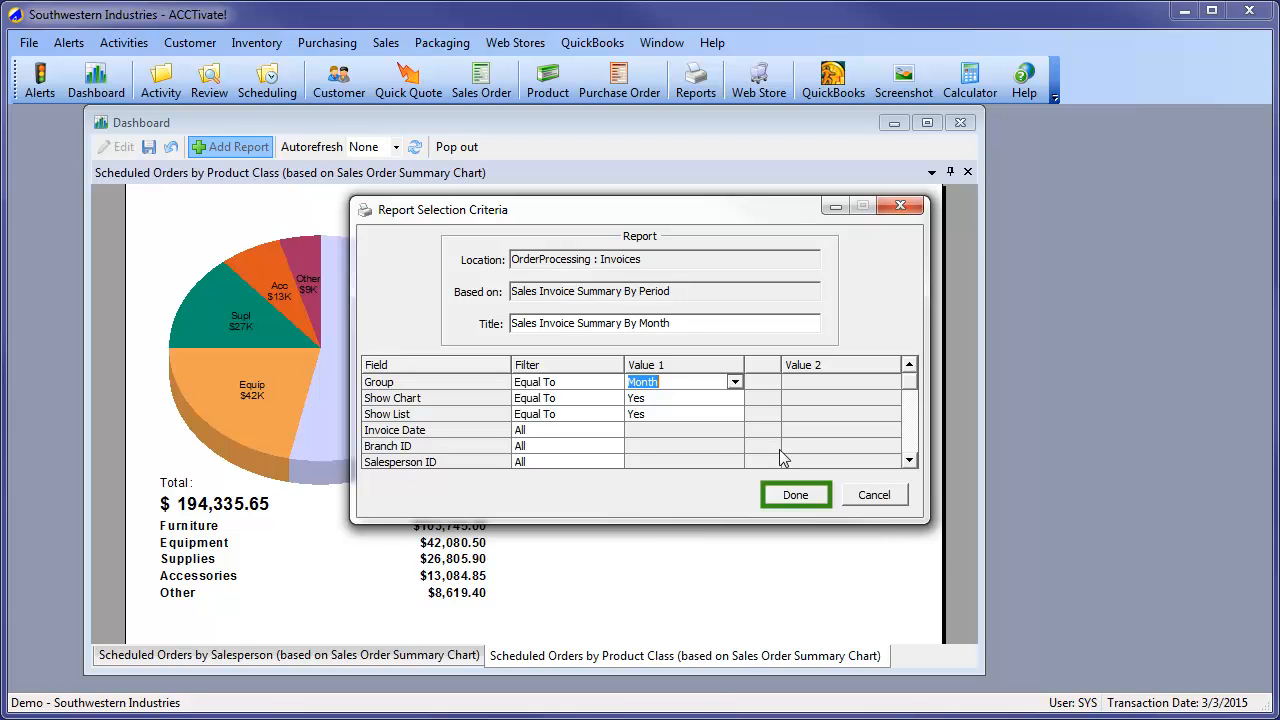
left_click(813, 494)
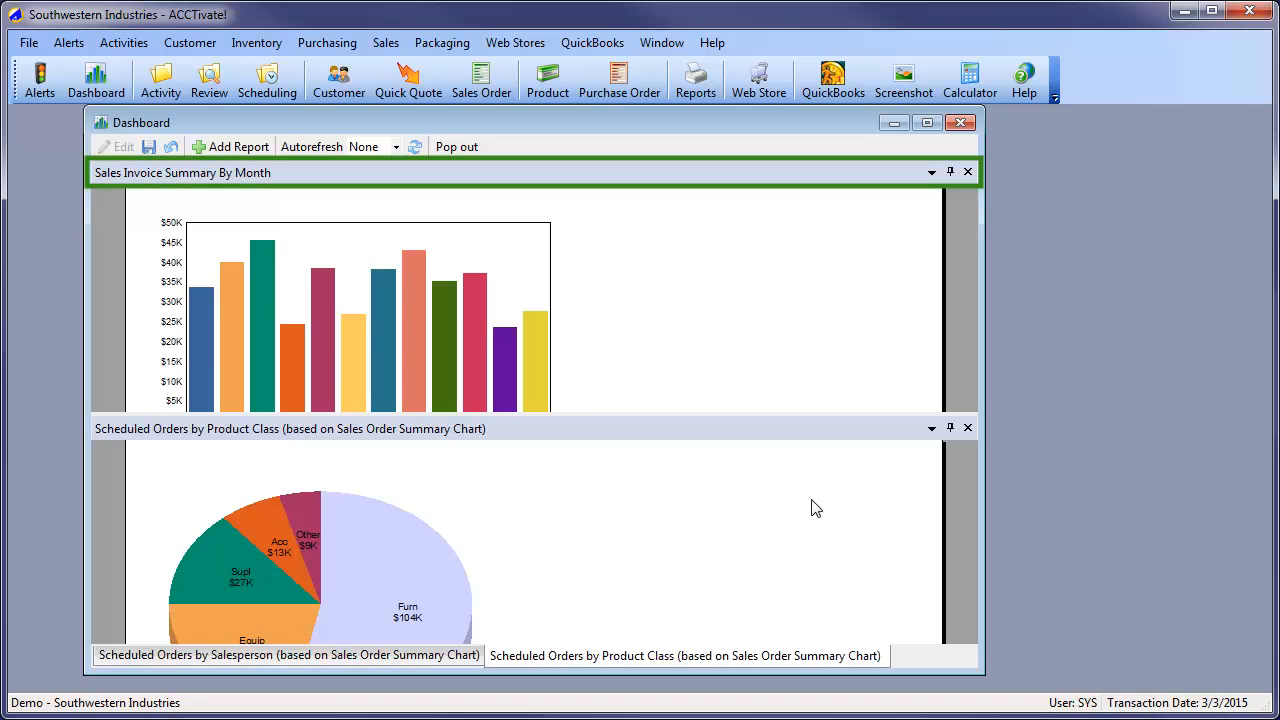
Dock the Sales Invoice Summary By Month report to the right of the tabbed reports at about equal width, and save the dashboard
mouse_move(505, 180)
left_mouse_down()
mouse_move(566, 289)
mouse_move(831, 386)
mouse_move(950, 412)
left_mouse_up()
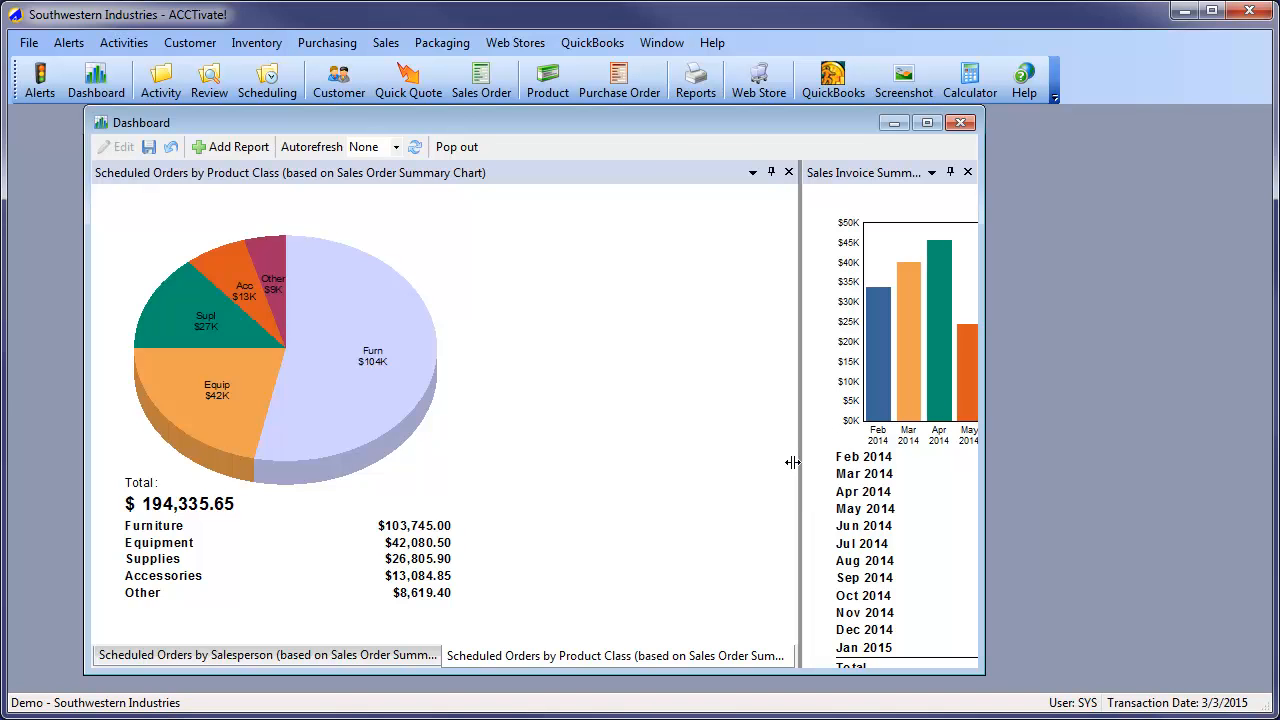
left_click_drag(792, 462, 510, 474)
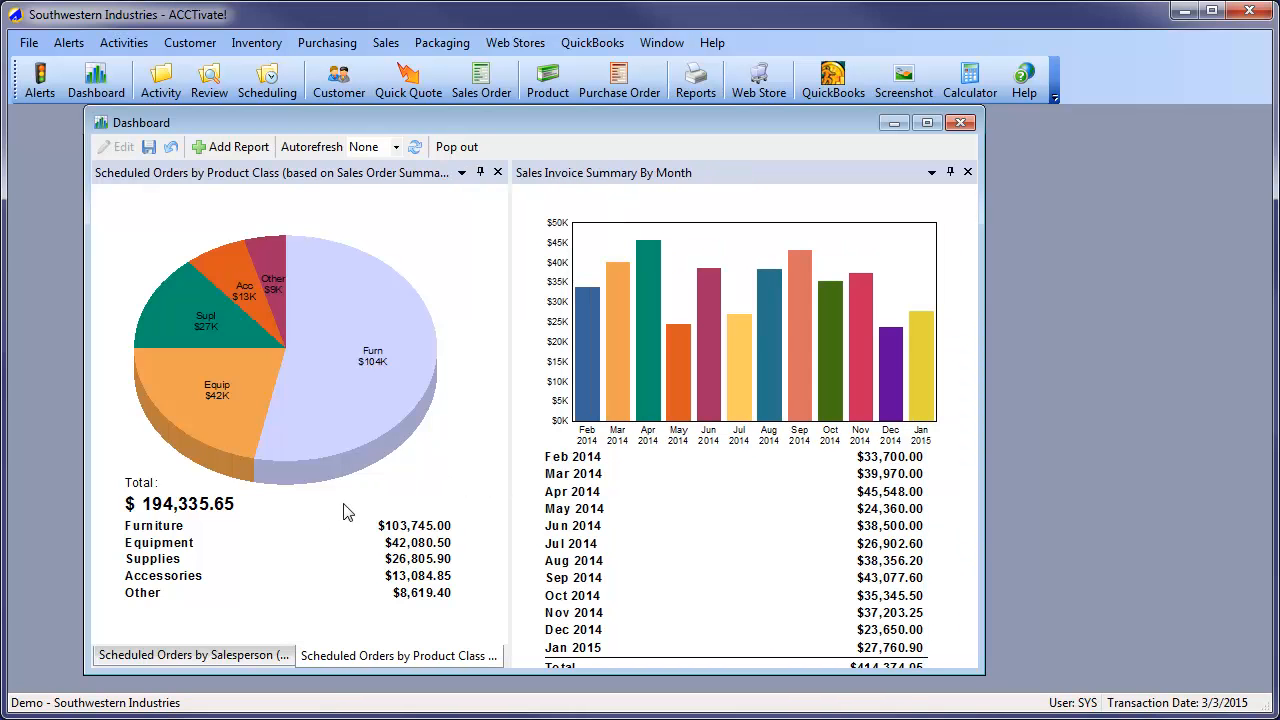
left_click(255, 660)
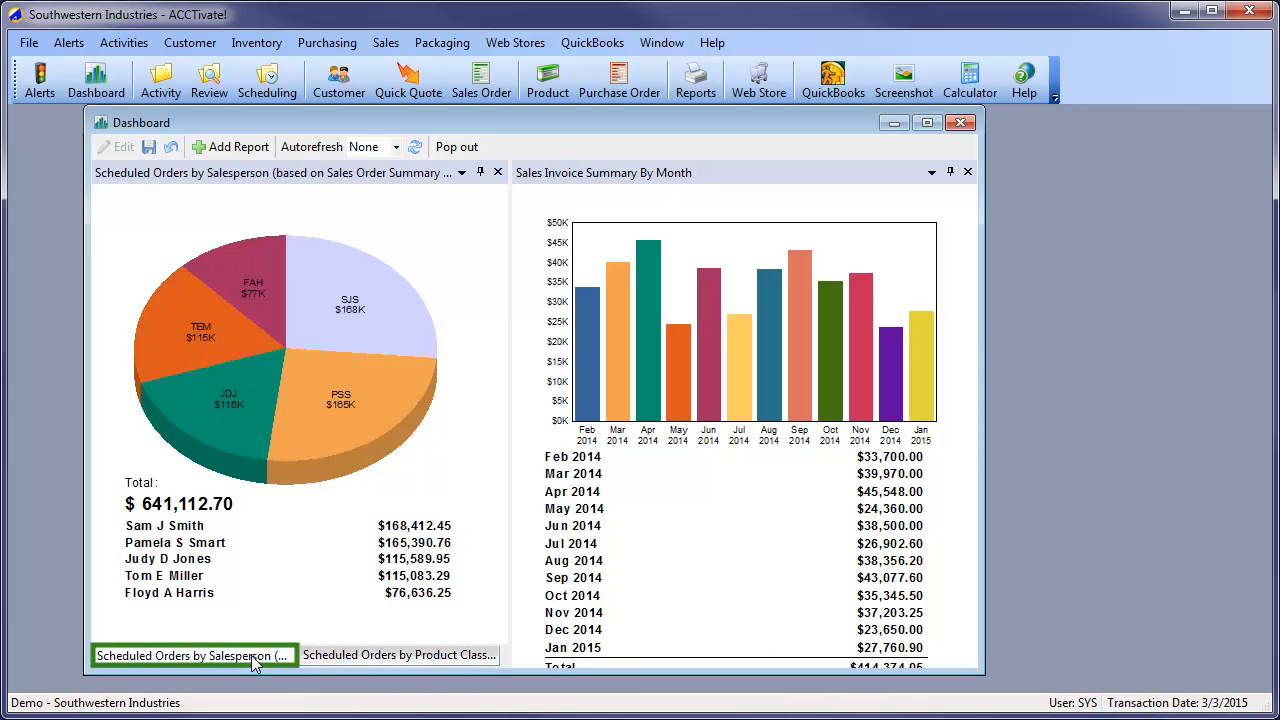
left_click(338, 658)
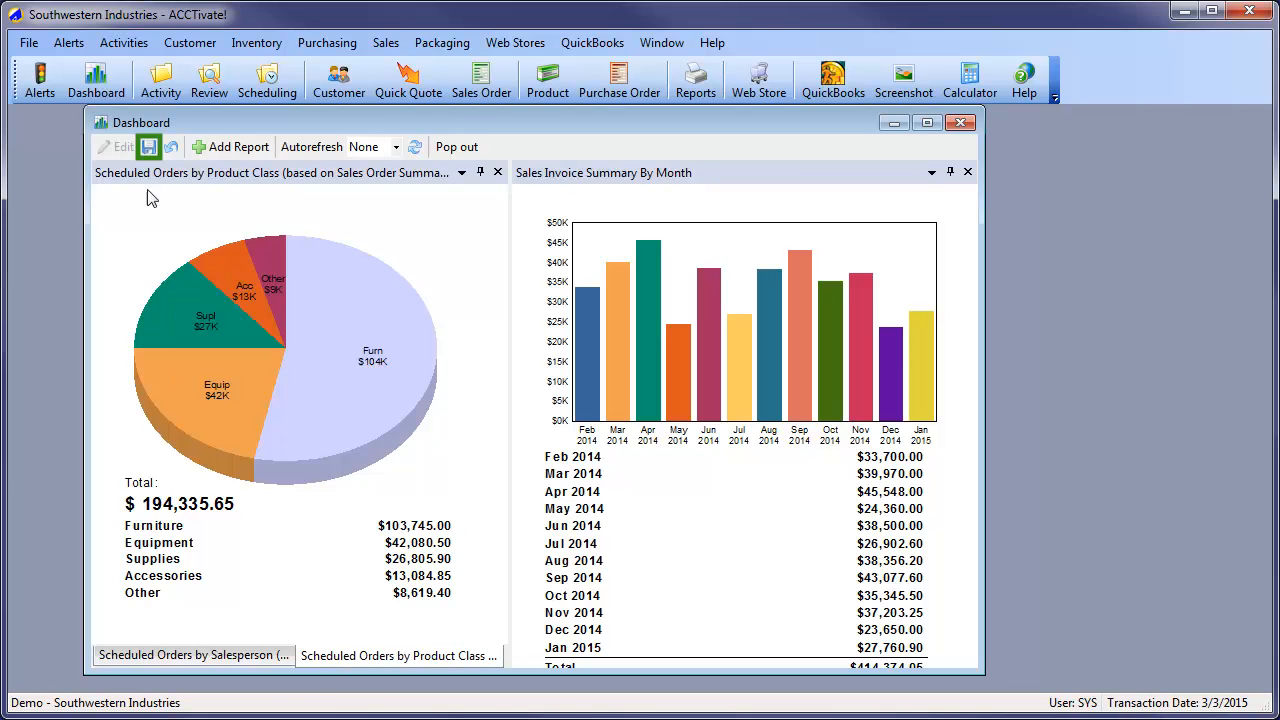
left_click(149, 148)
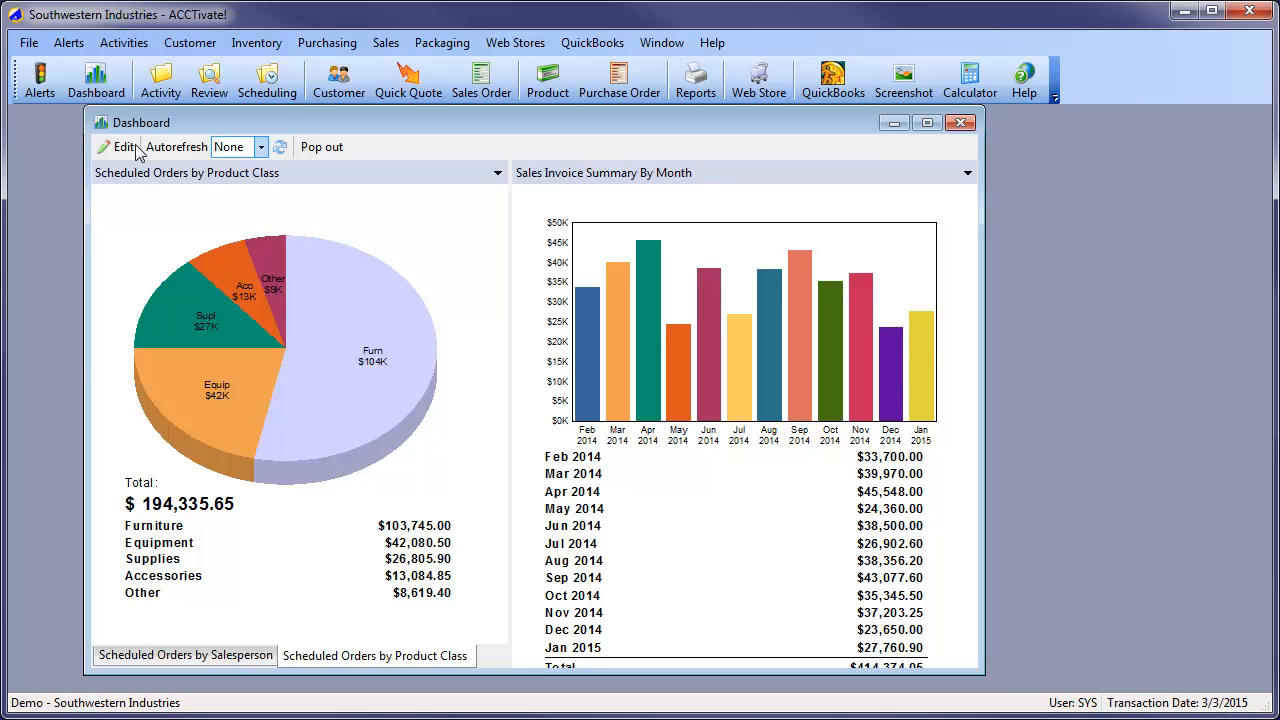
Reopen the dashboard for editing and refresh the Scheduled Orders by Product Class report
left_click(122, 147)
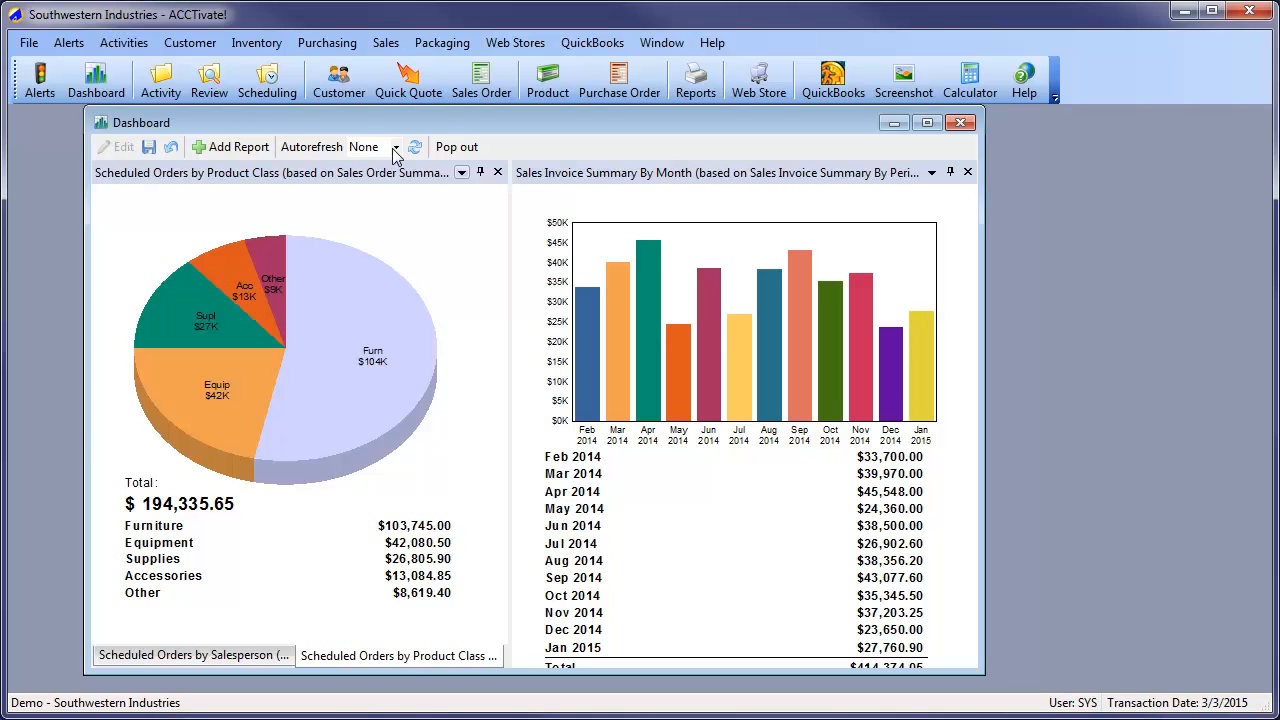
left_click(462, 174)
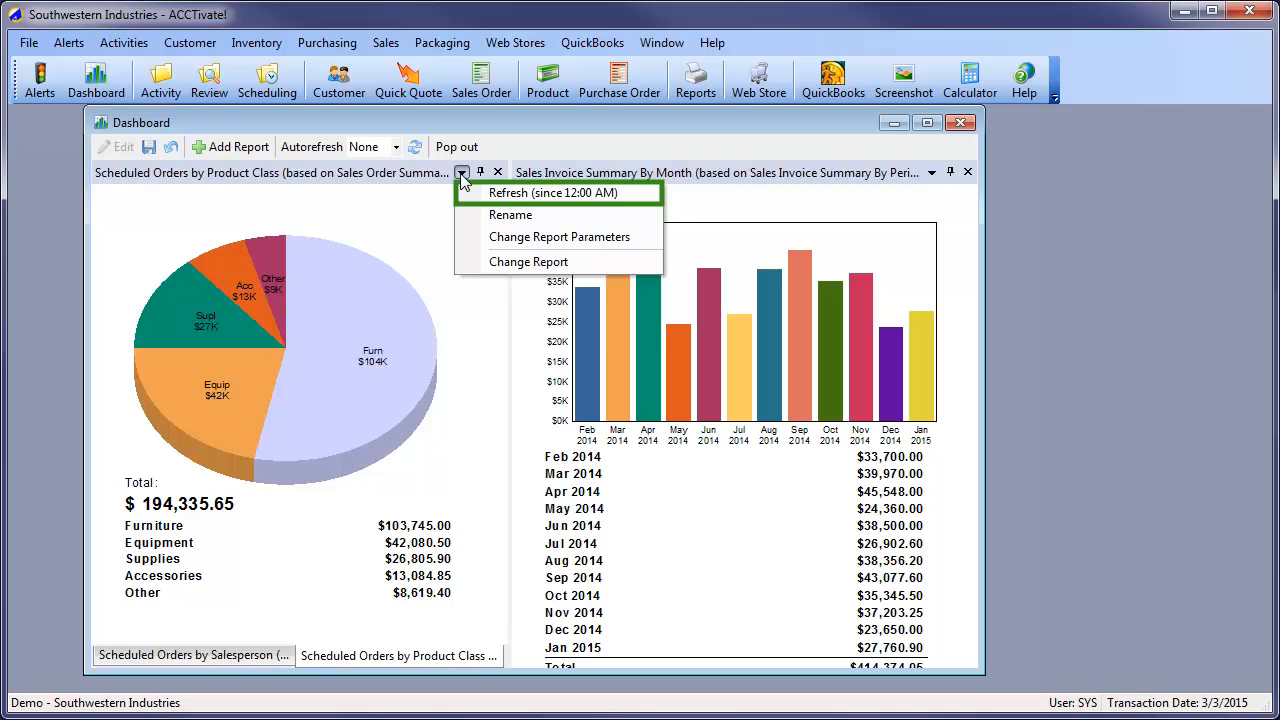
left_click(594, 194)
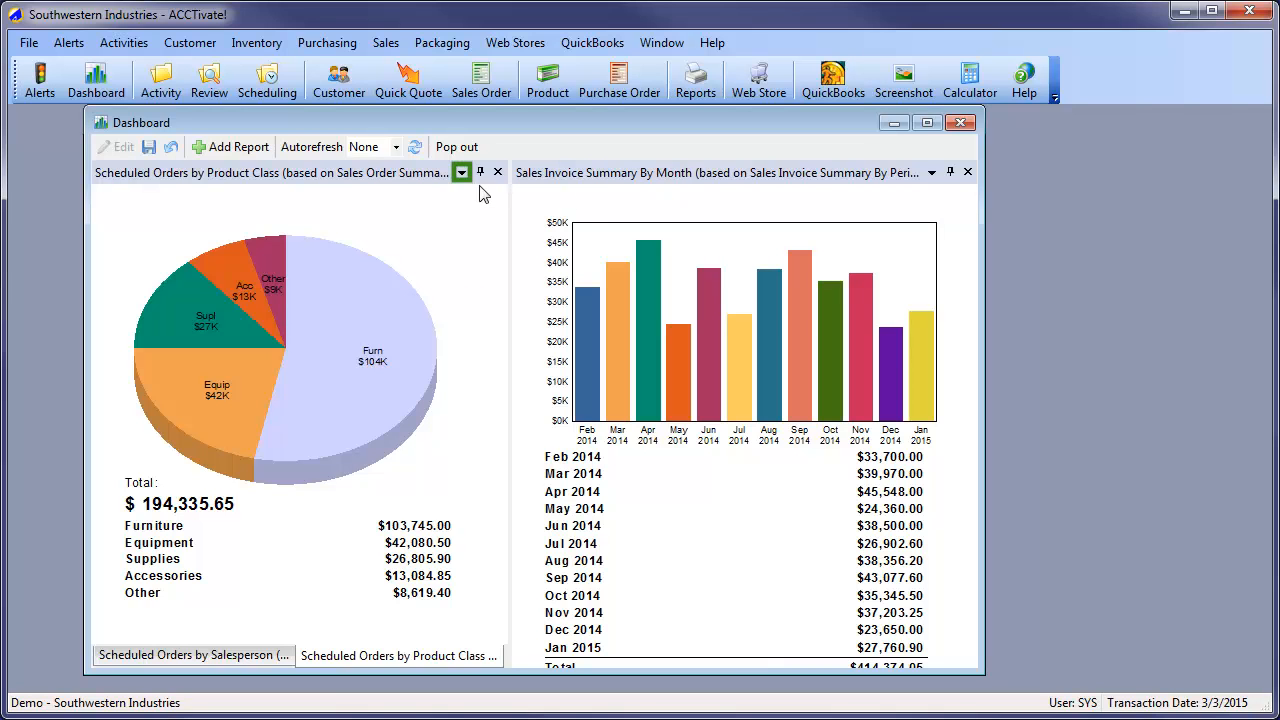
Try filtering the Product Class report to order dates between 1/1/2015 and 12/31/2015, and discard the dashboard changes
left_click(461, 174)
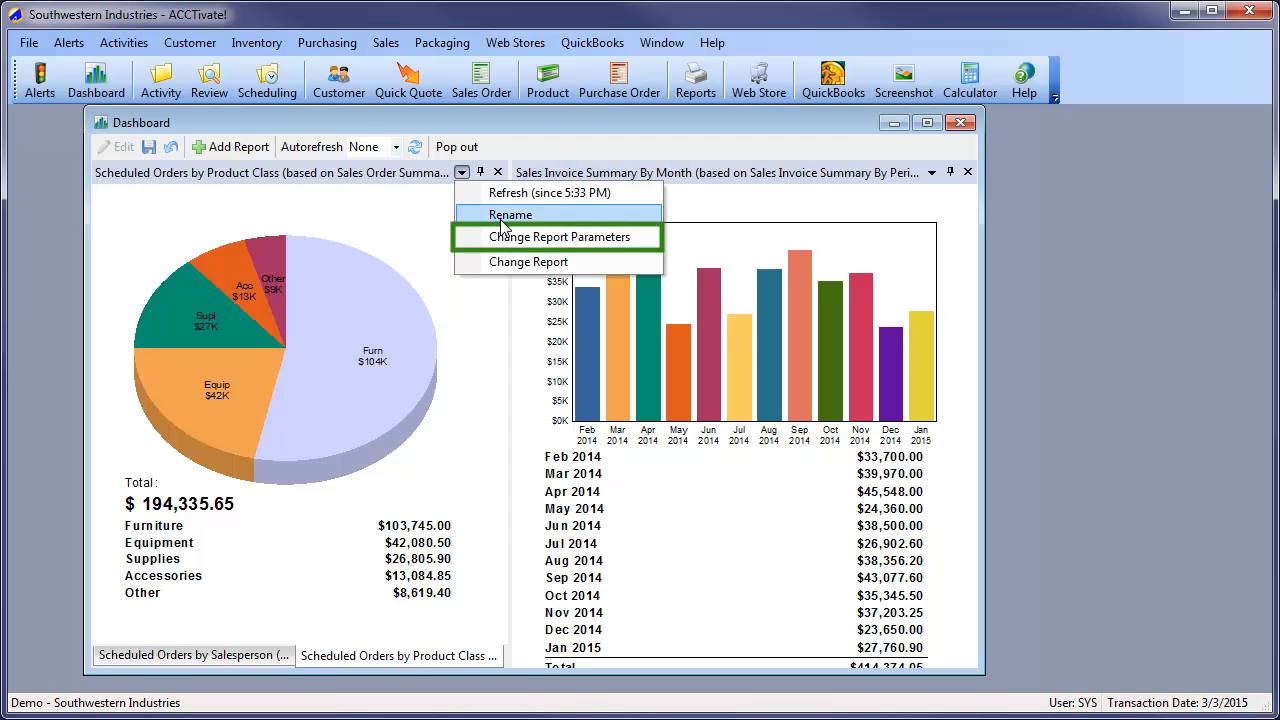
left_click(566, 240)
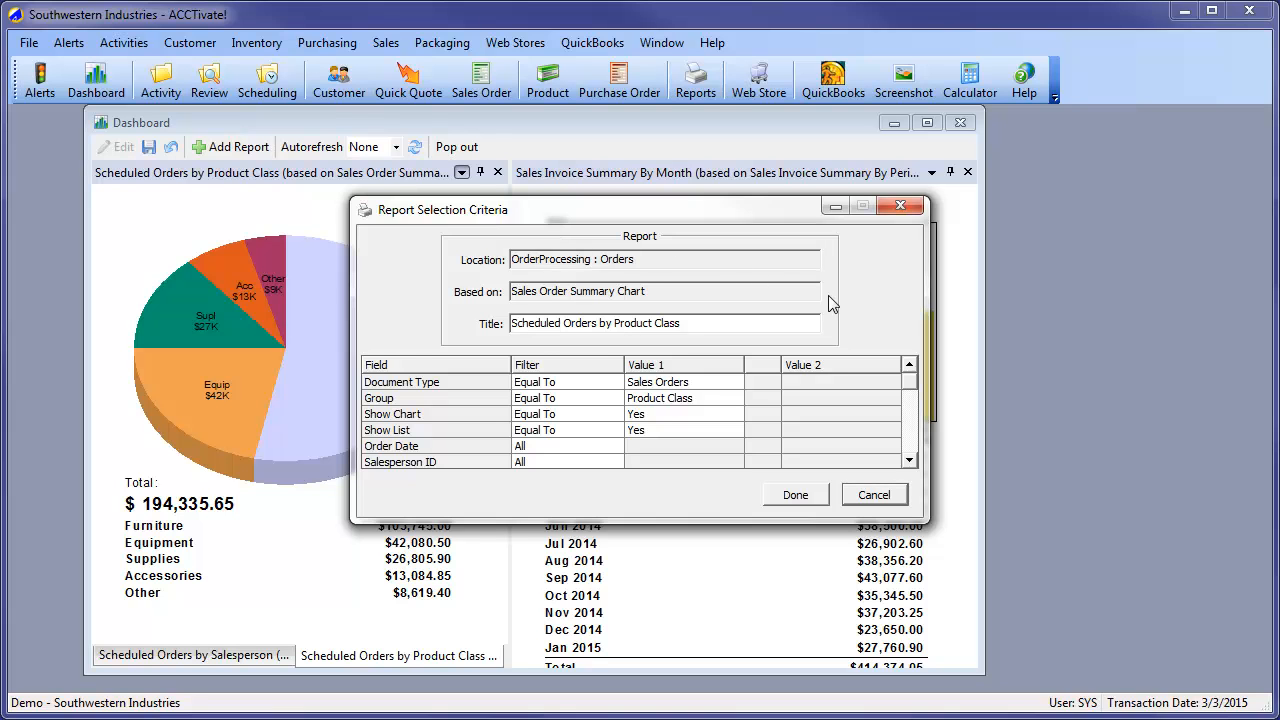
left_click(909, 461)
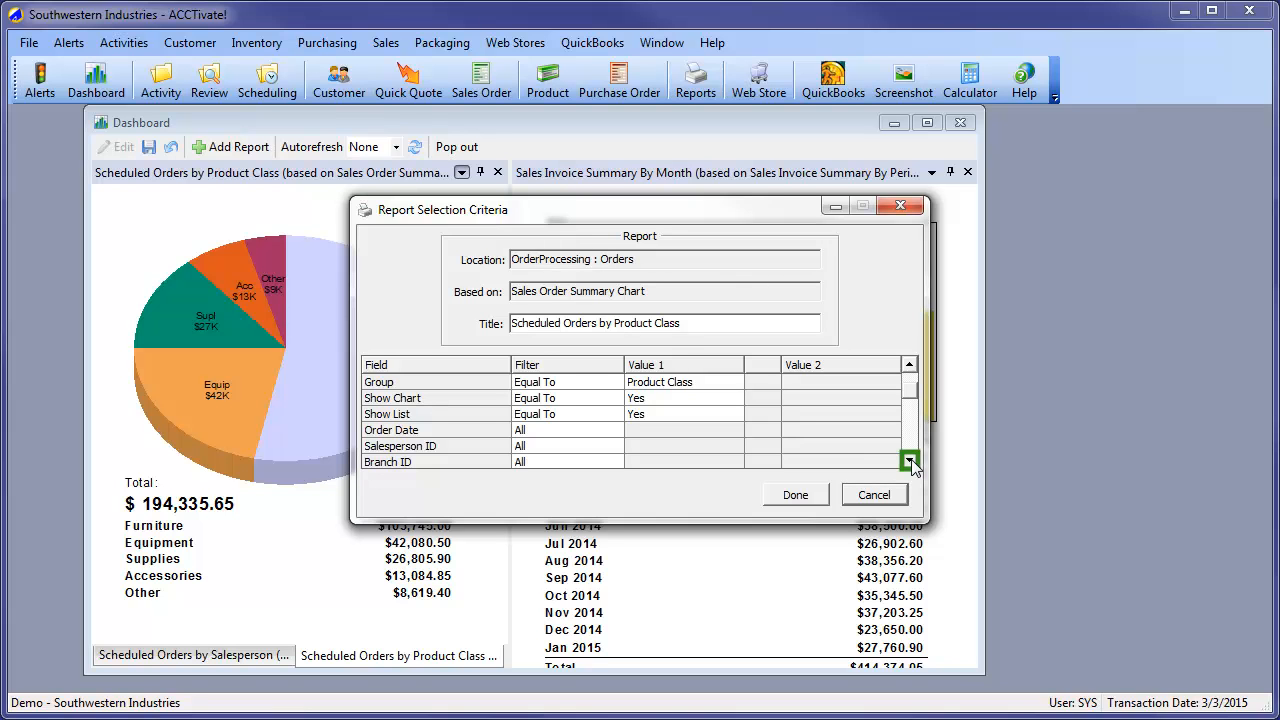
left_click(909, 461)
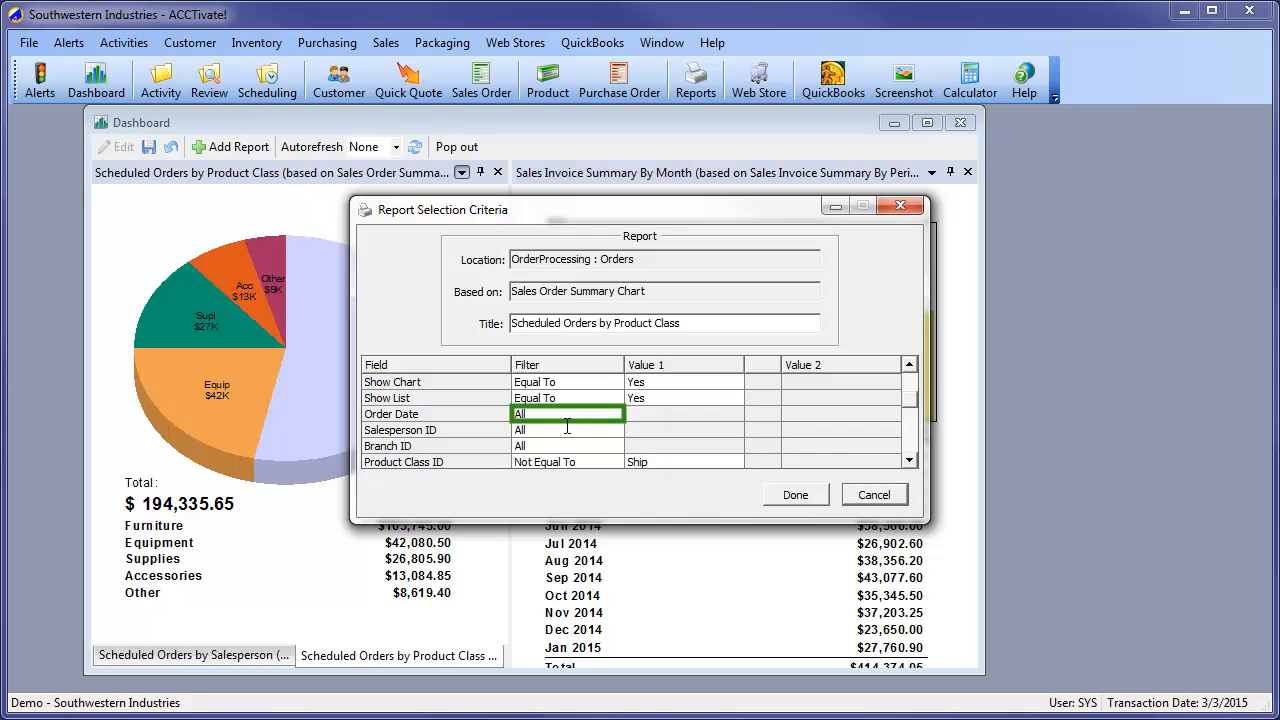
left_click(614, 414)
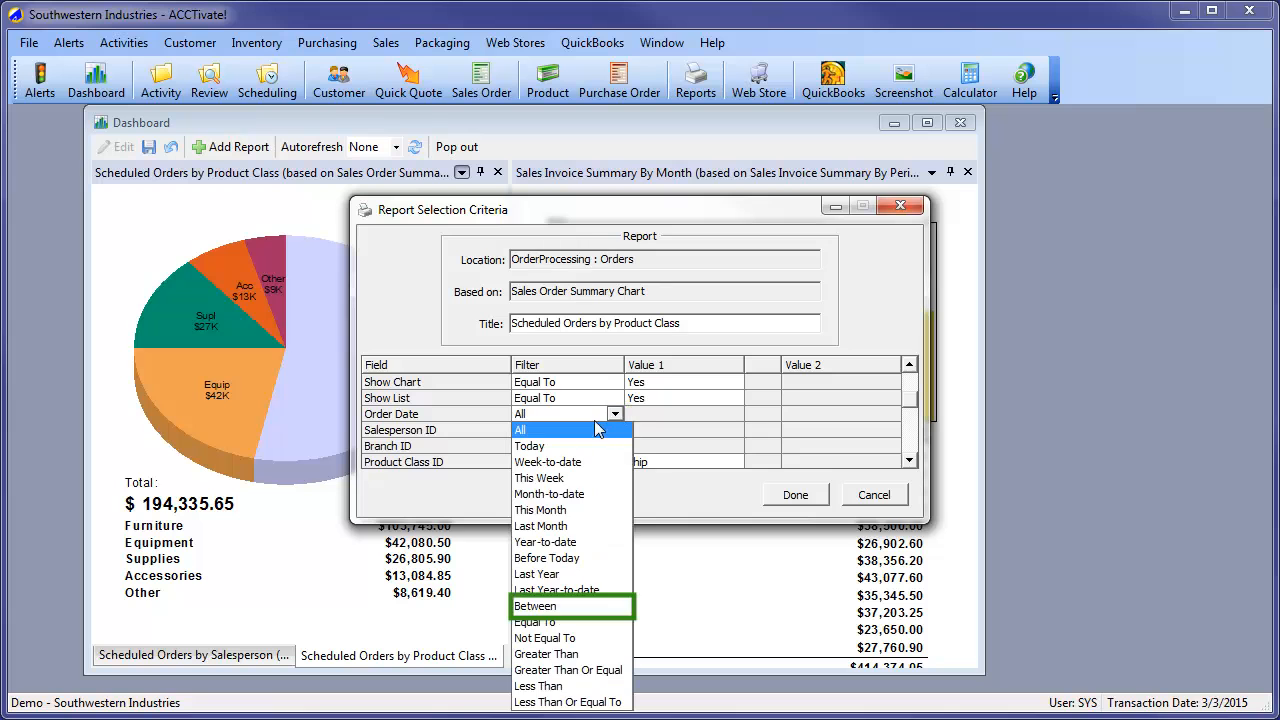
left_click(551, 606)
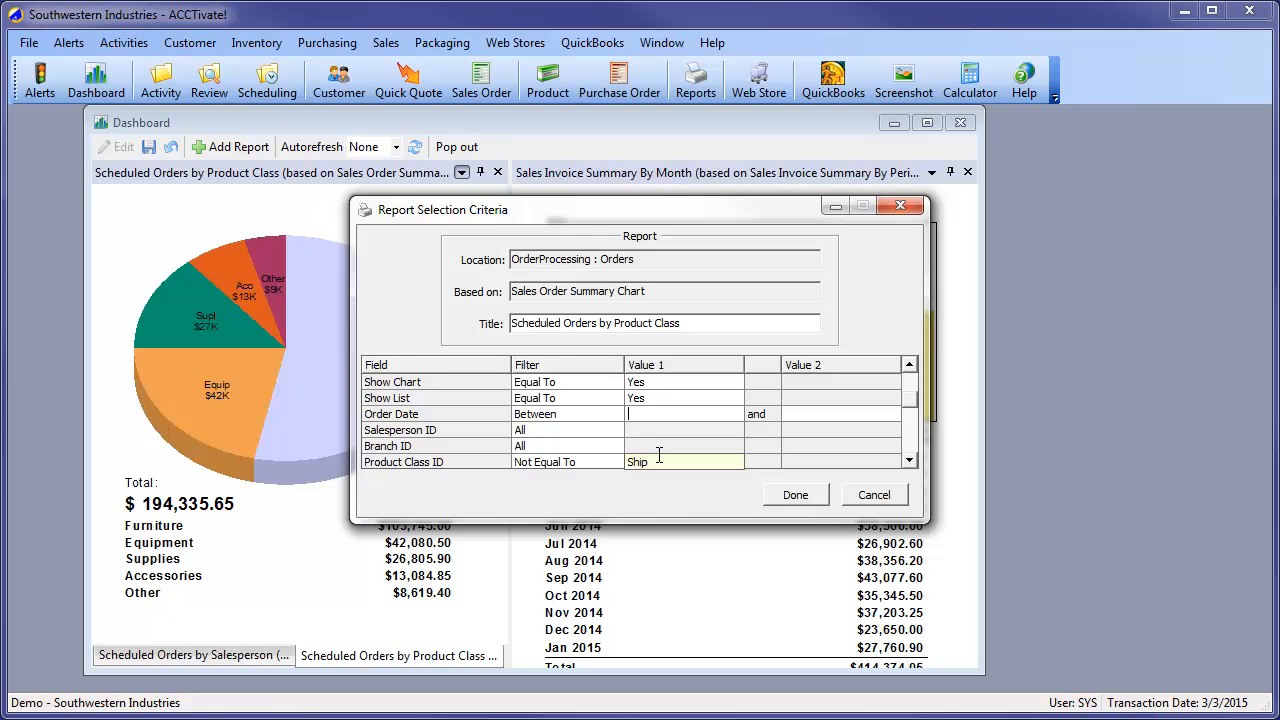
type("1/1/2015")
key("Tab")
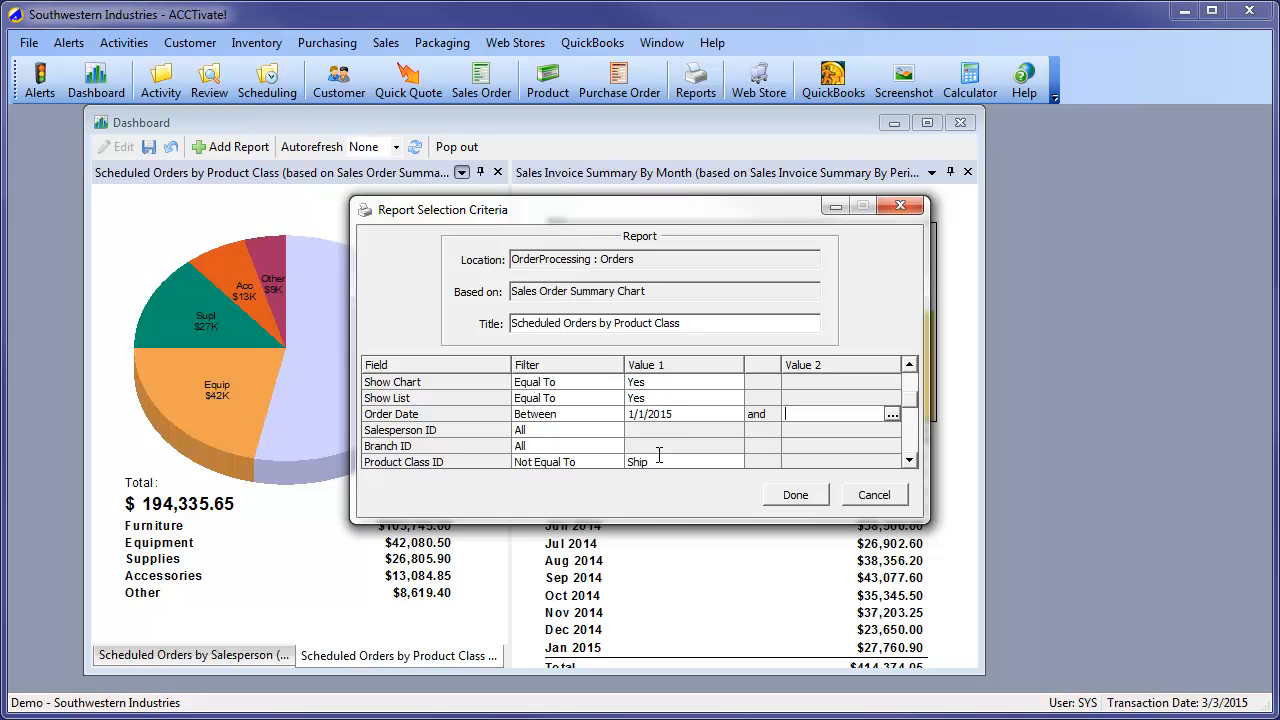
type("12/31/2015")
left_click(792, 496)
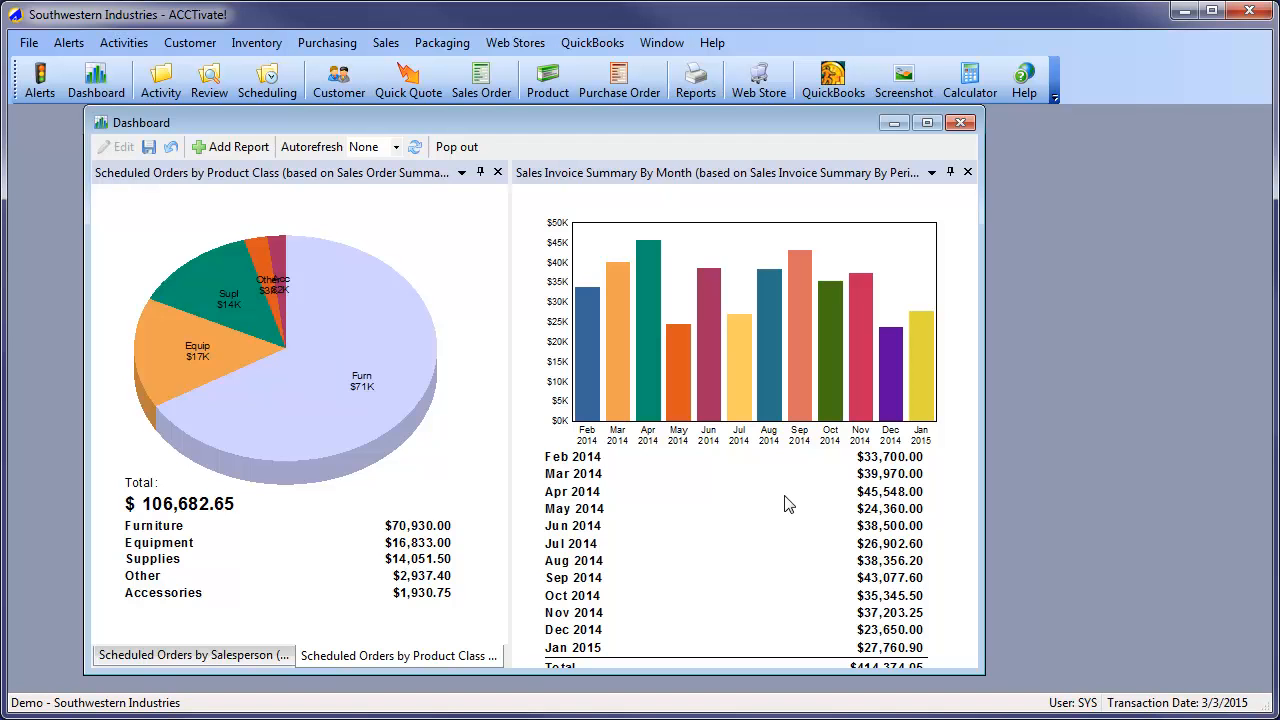
left_click(170, 148)
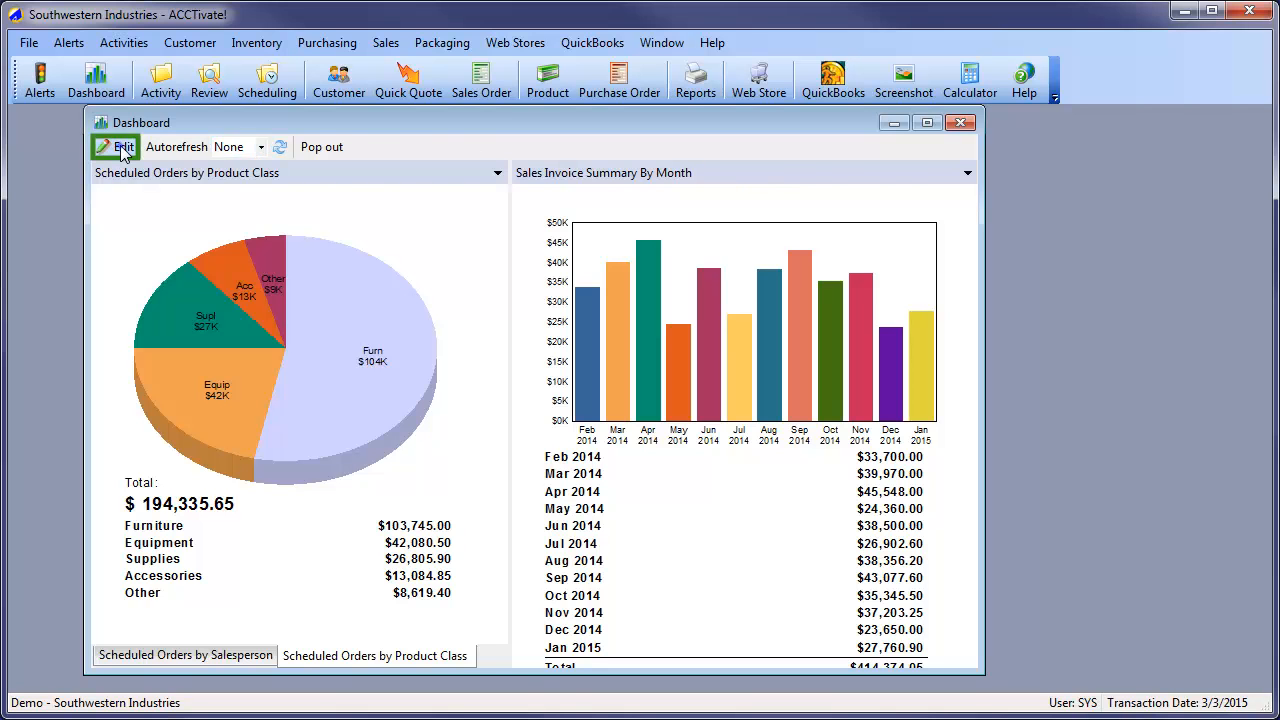
Set the Sales Invoice Summary By Month report to auto-hide, save the dashboard and slide the hidden report into view
left_click(124, 150)
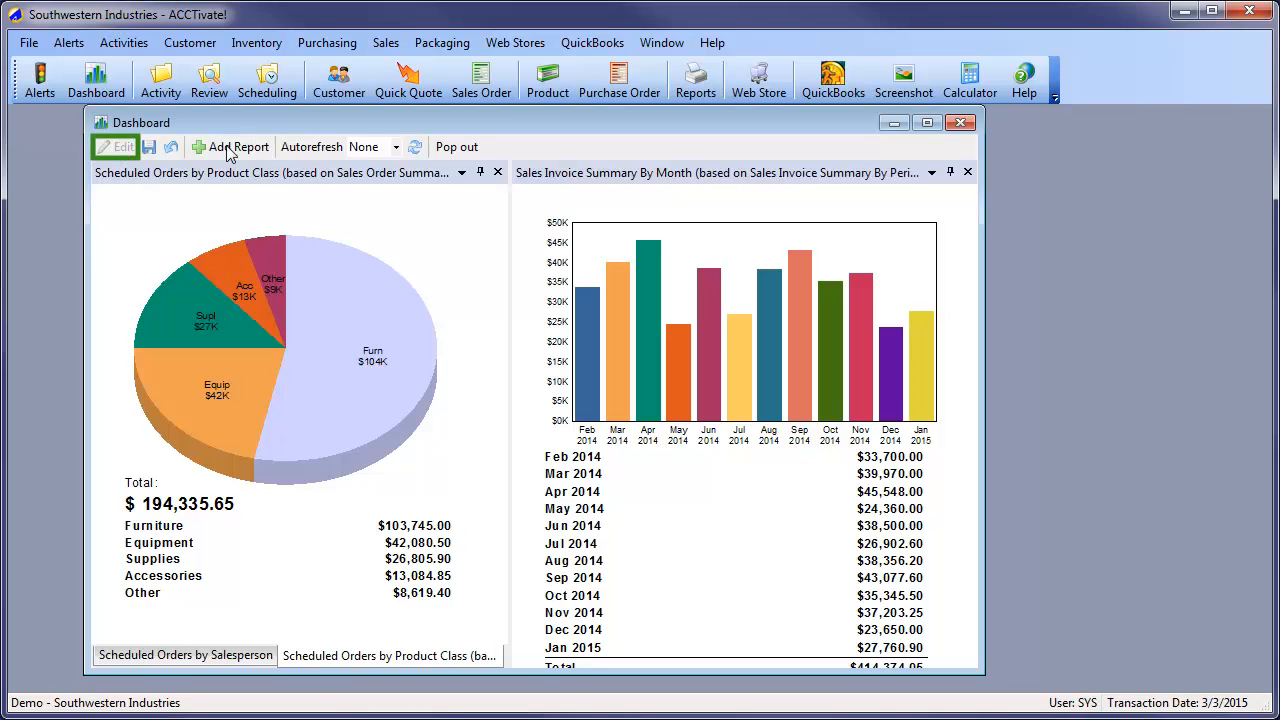
left_click(950, 173)
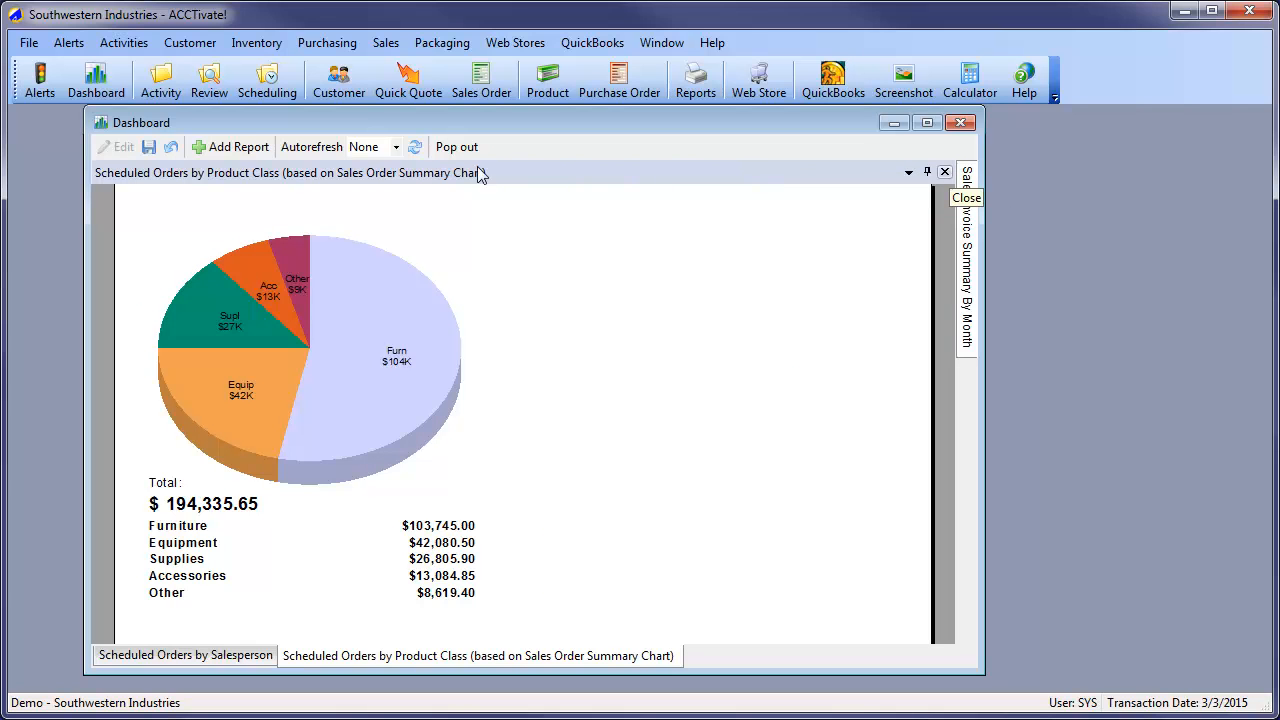
left_click(147, 149)
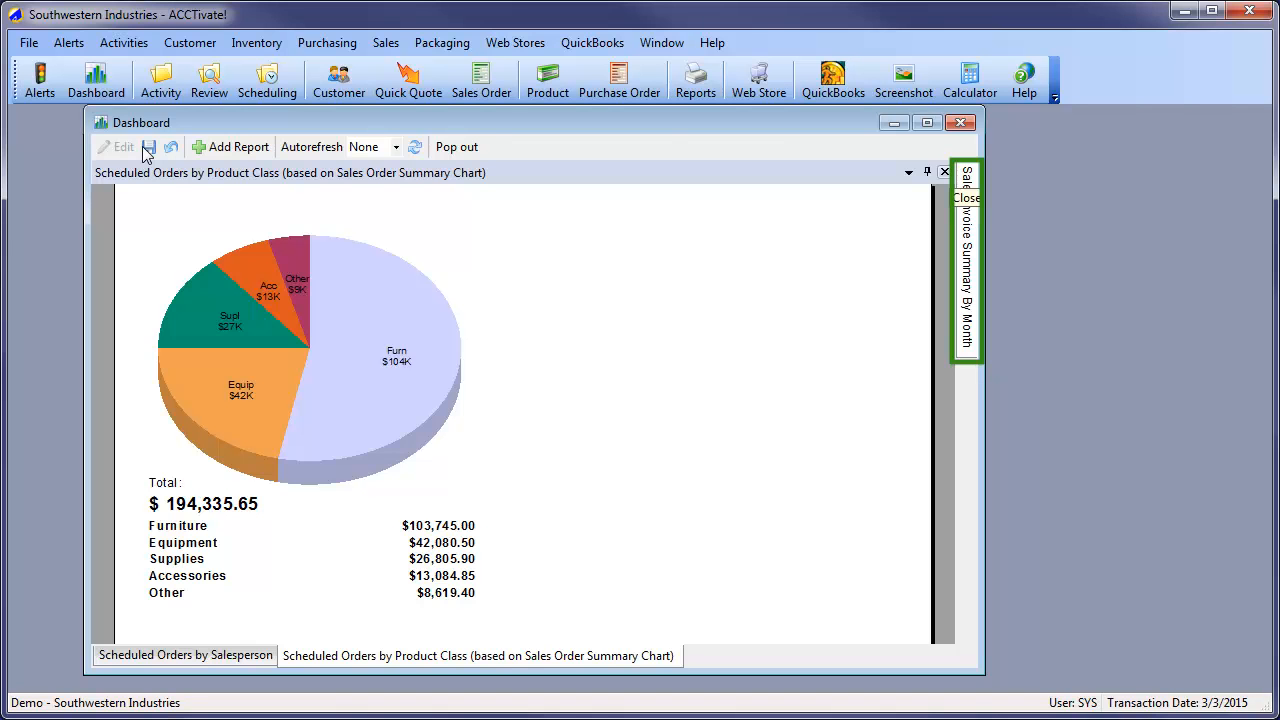
left_click(144, 148)
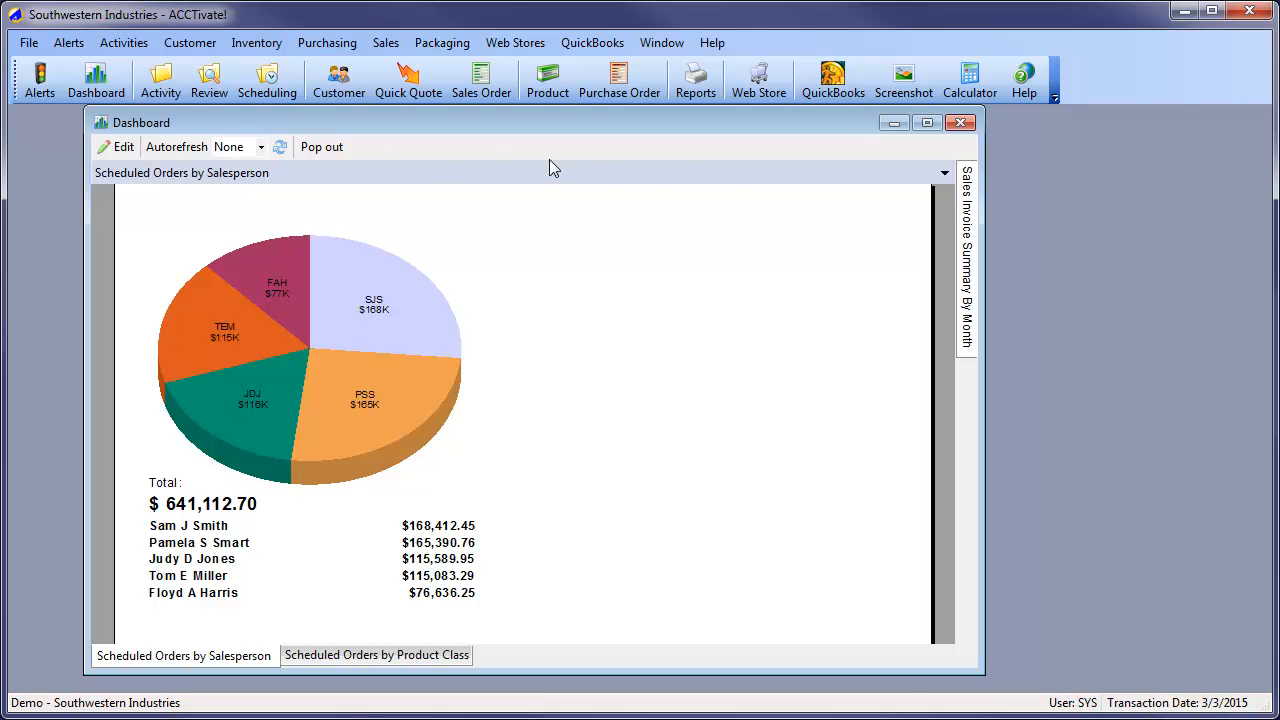
left_click(967, 318)
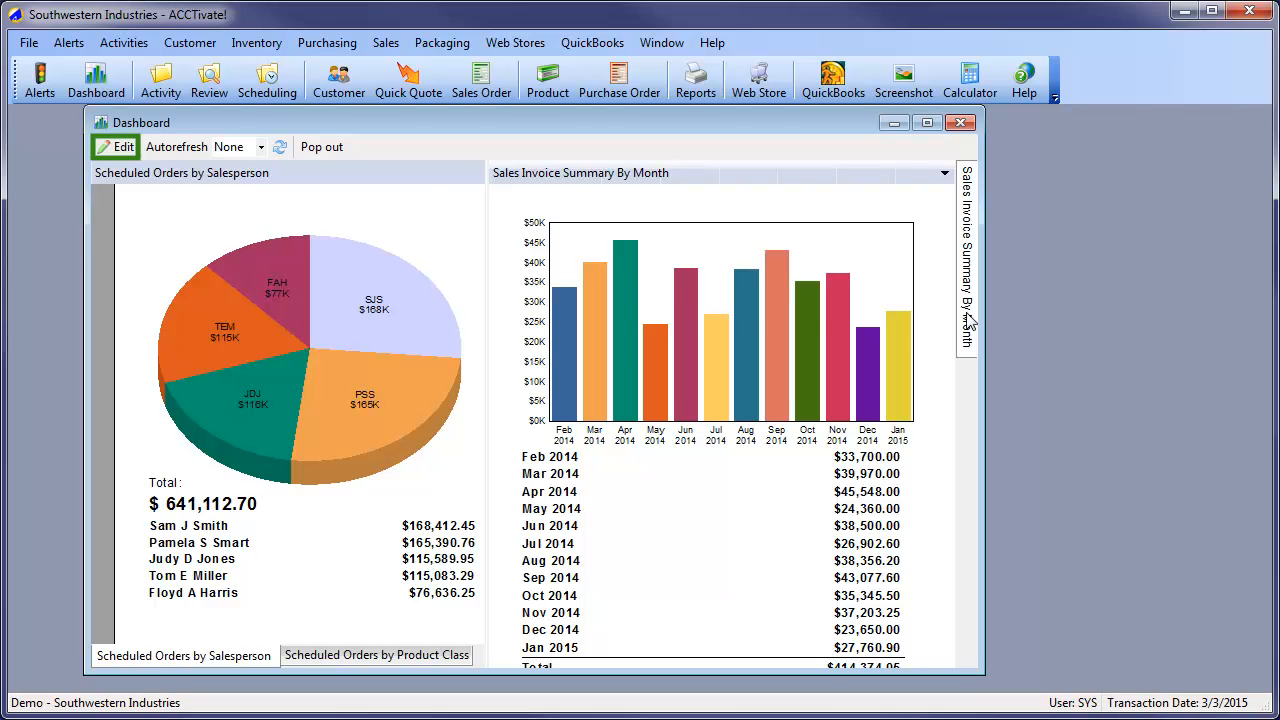
Try removing the Sales Invoice Summary By Month report from the dashboard in edit mode, and undo the removal
left_click(118, 147)
left_click(967, 262)
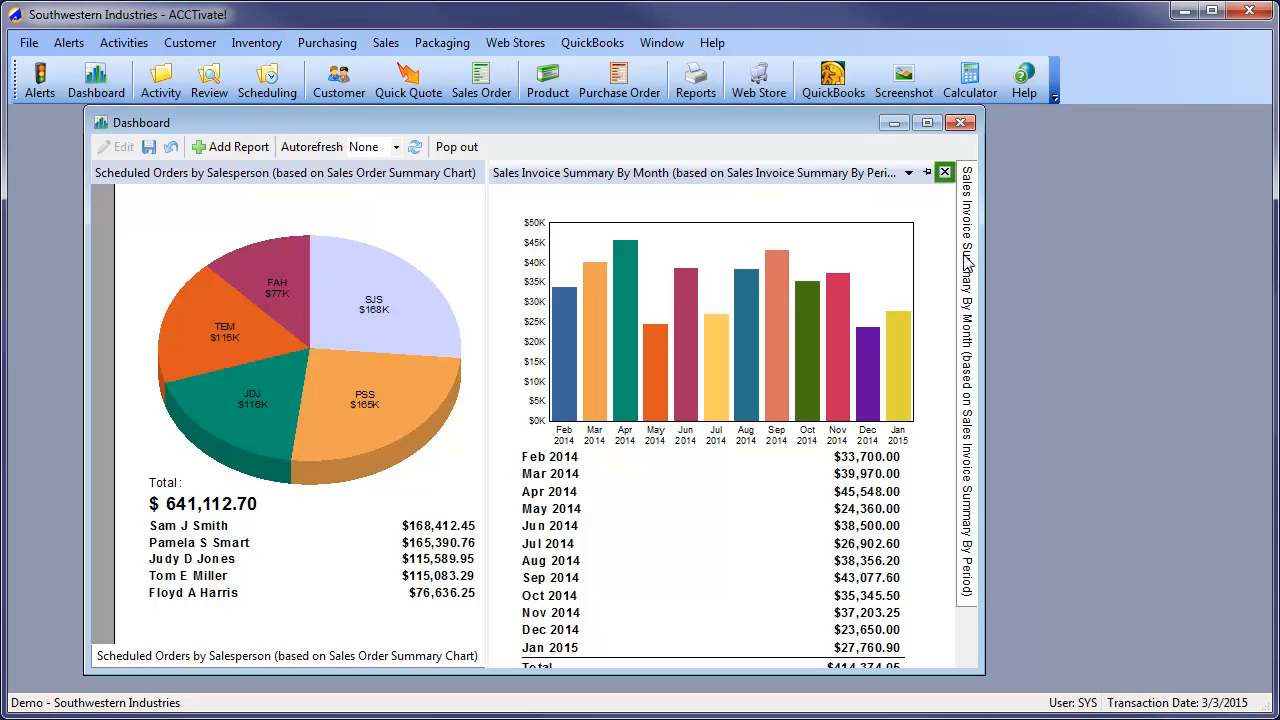
left_click(944, 173)
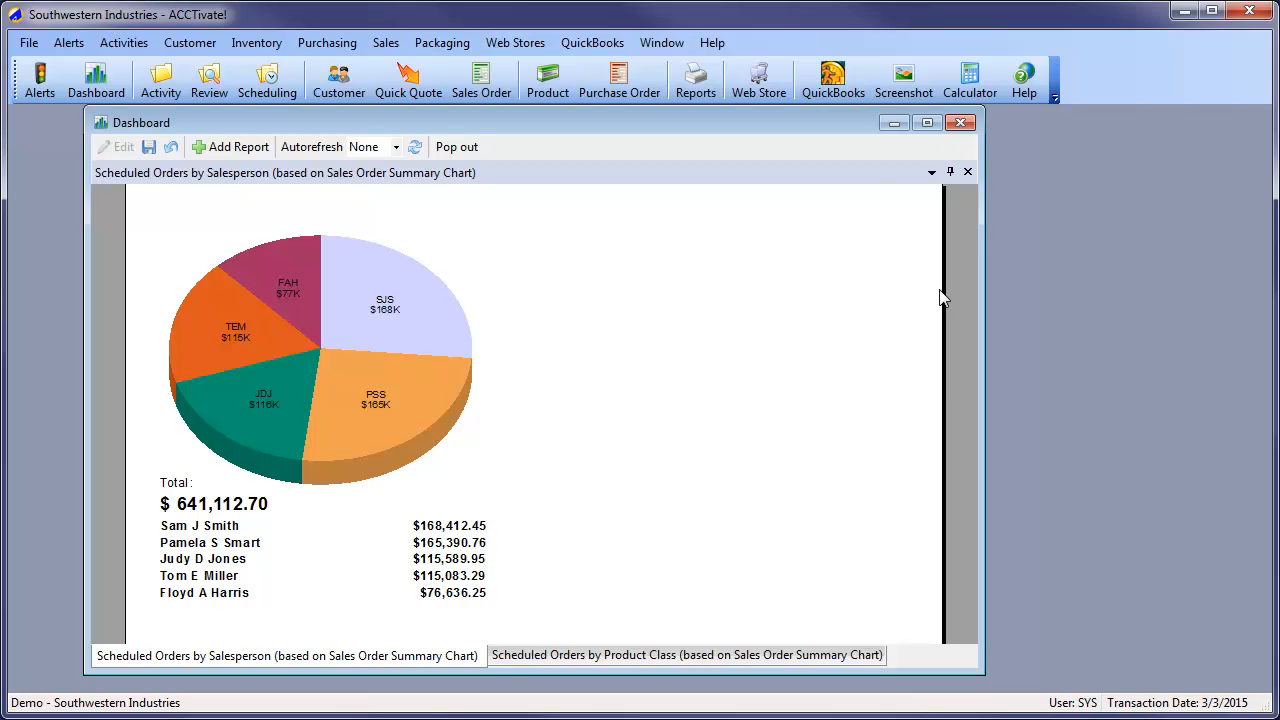
left_click(170, 149)
Pin the auto-hidden Sales Invoice Summary By Month report back in place and save the dashboard
mouse_move(963, 297)
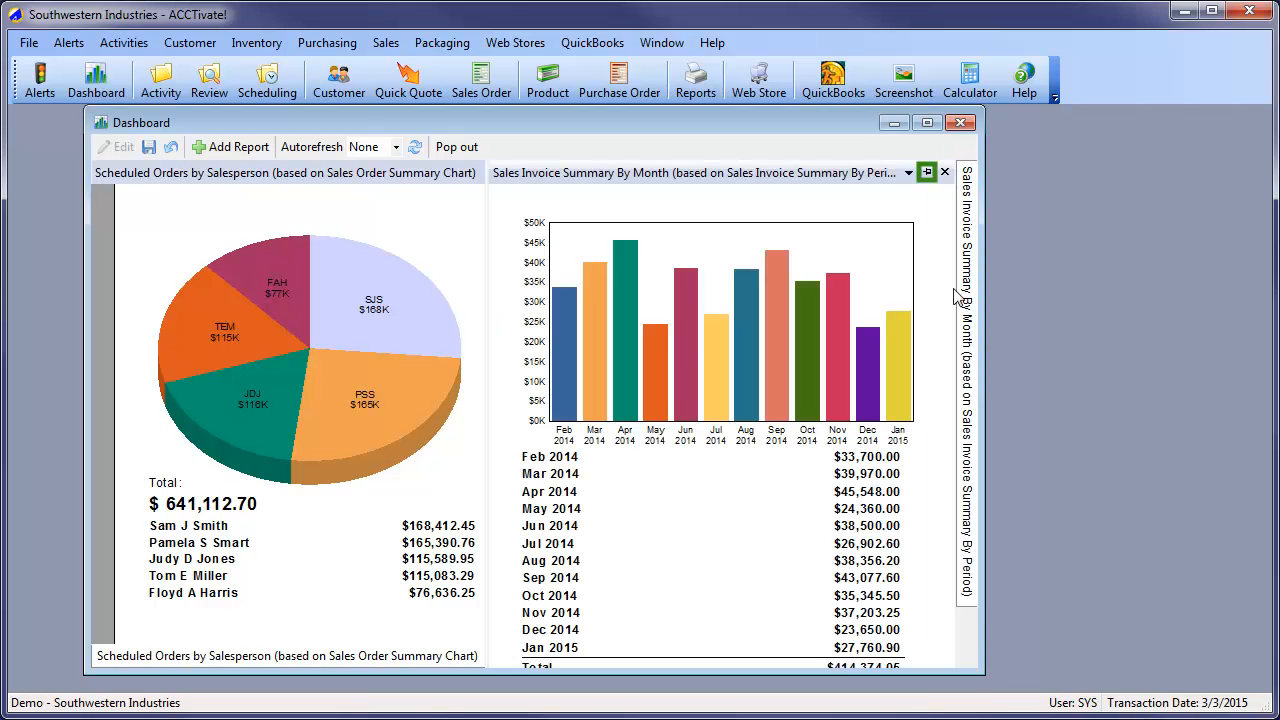
left_click(926, 173)
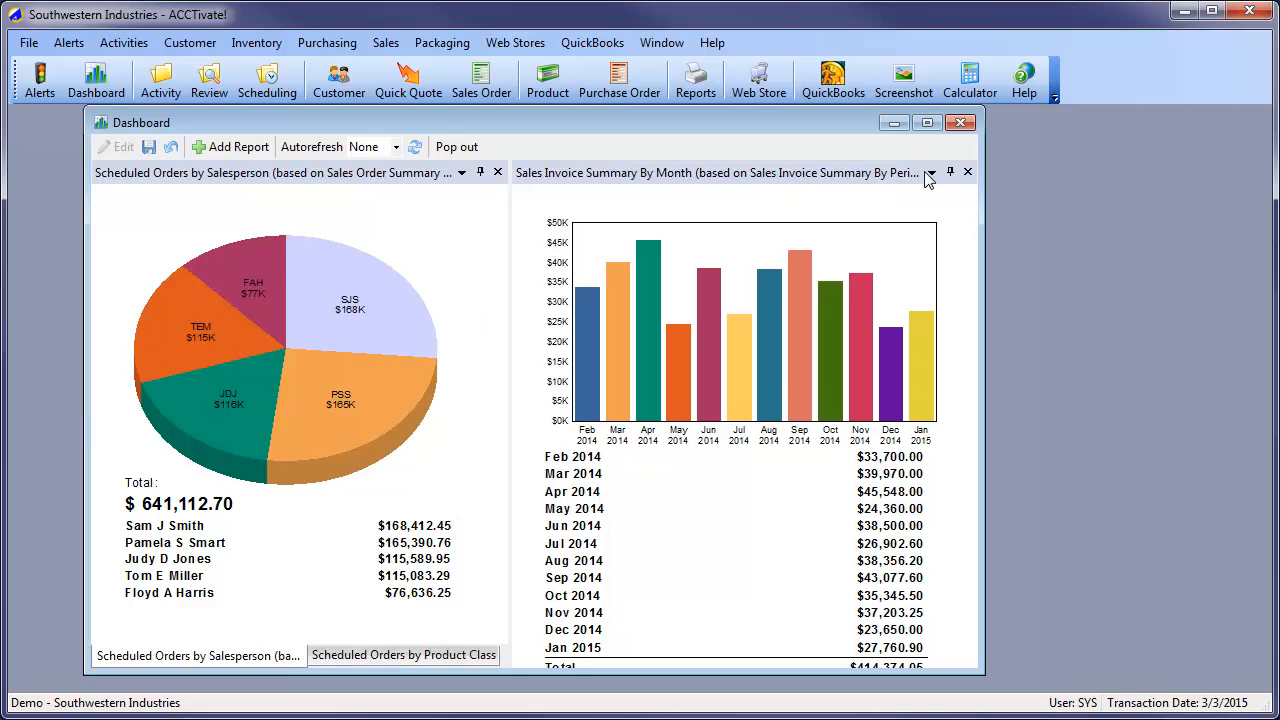
left_click(148, 148)
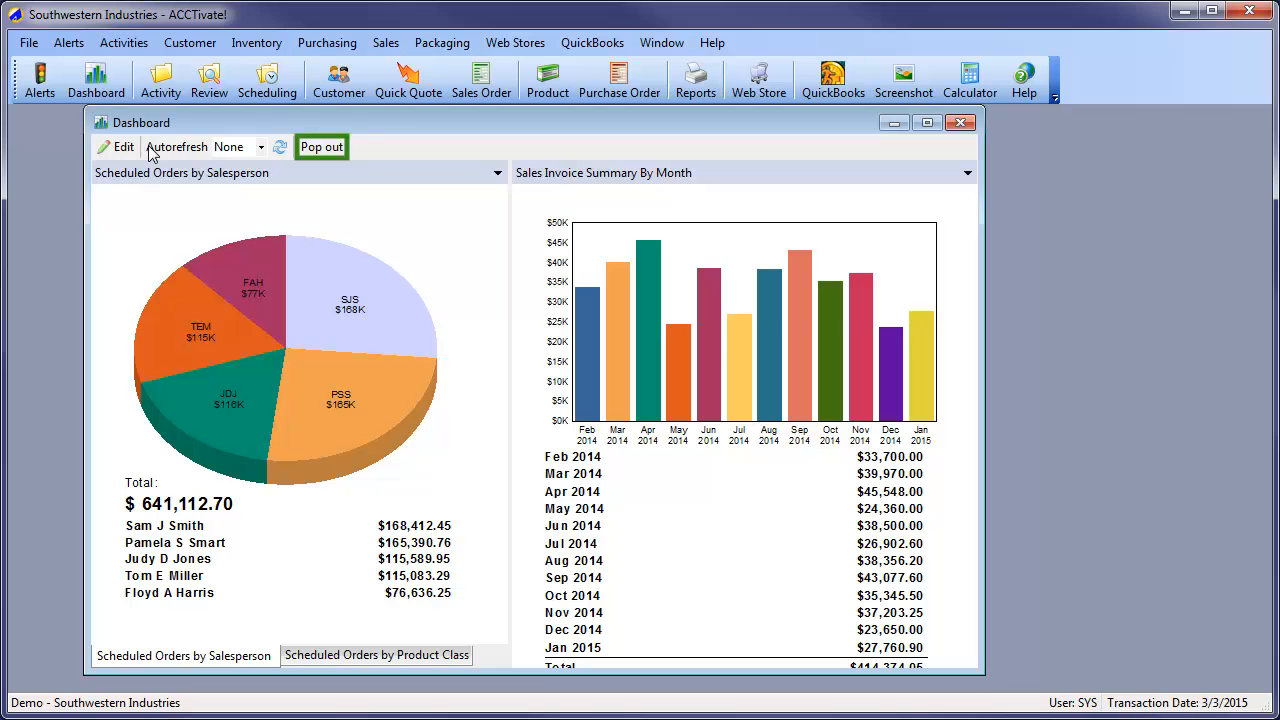
Pop the dashboard out into its own separate window
left_click(322, 150)
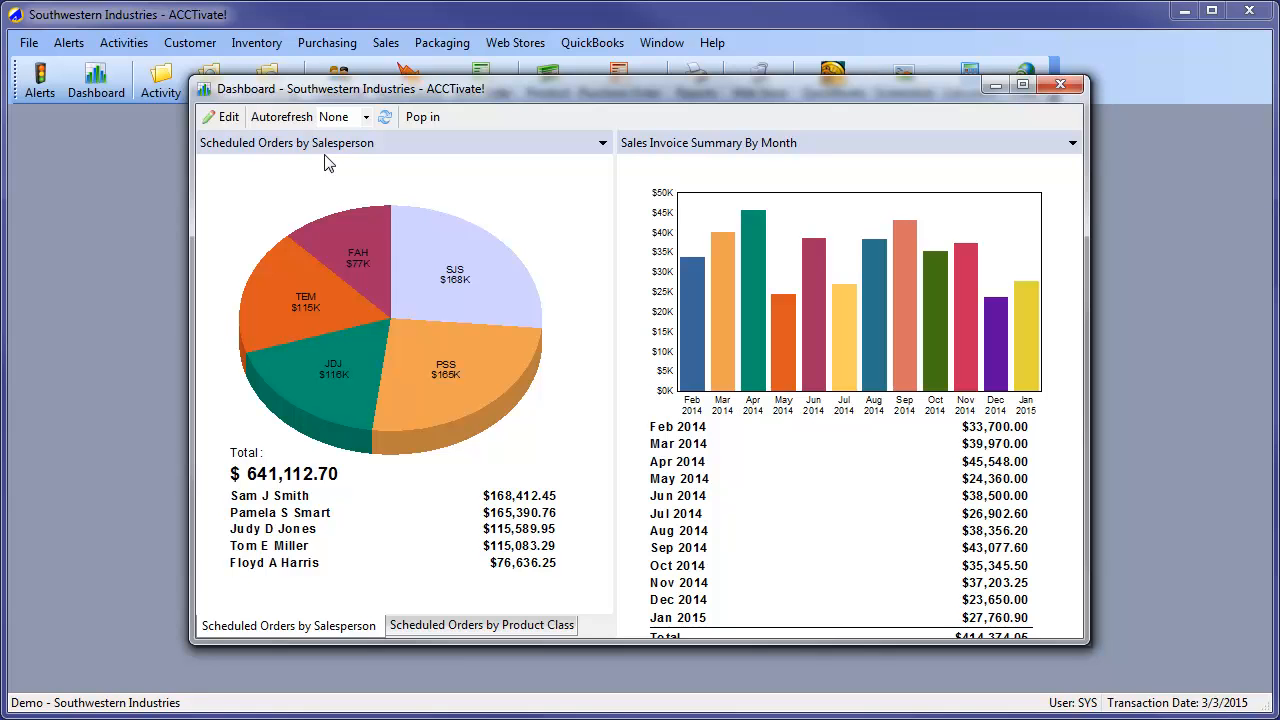
Pop the dashboard back into the main window and set its autorefresh interval to 15 min before closing it
left_click(423, 117)
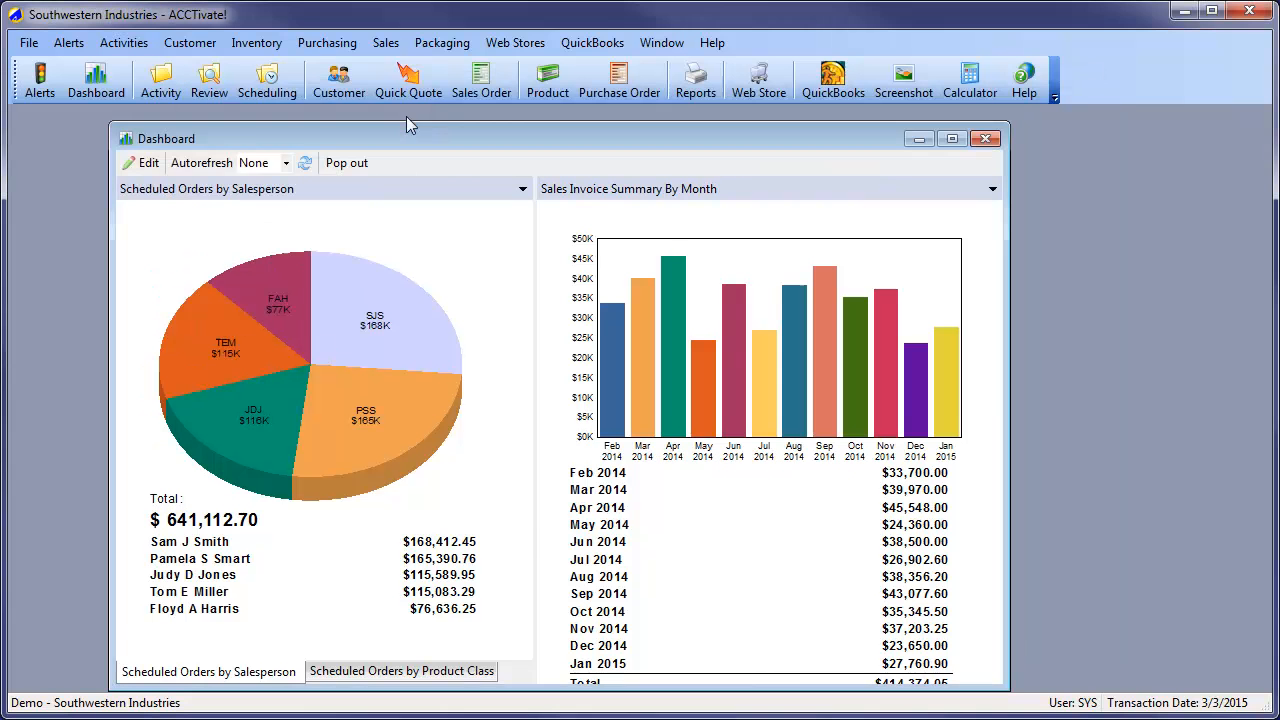
left_click(287, 165)
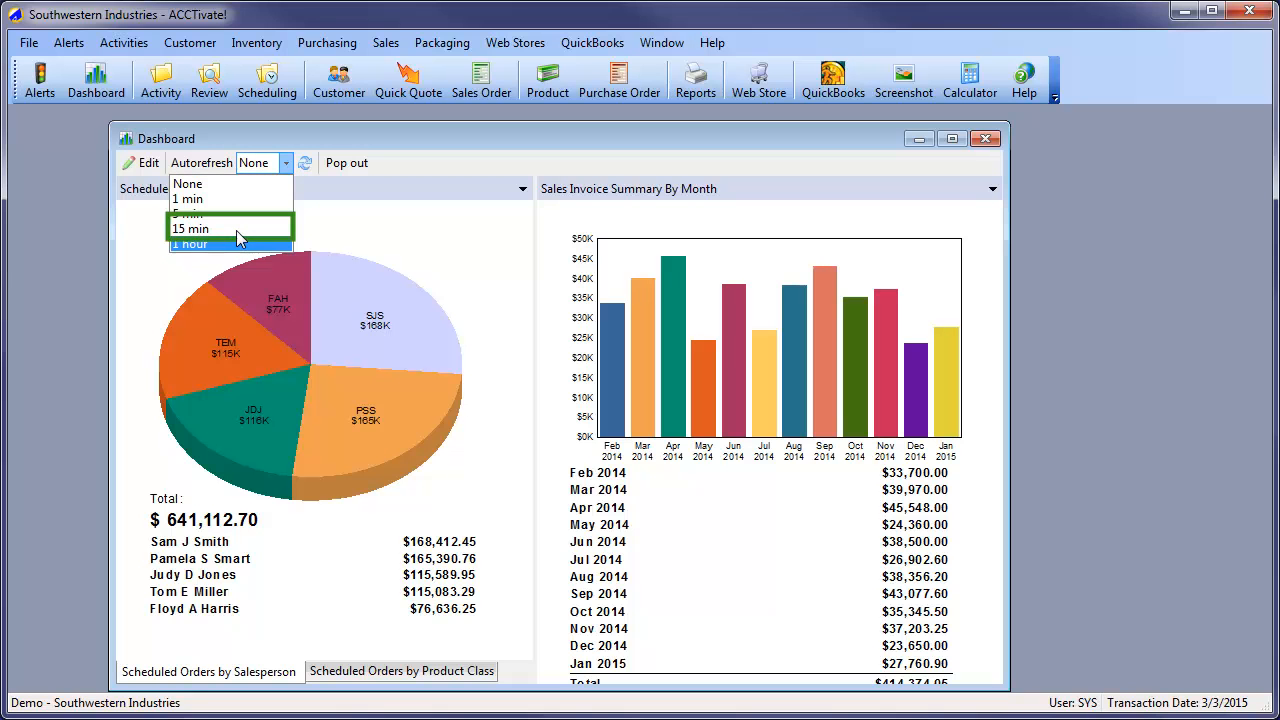
left_click(237, 231)
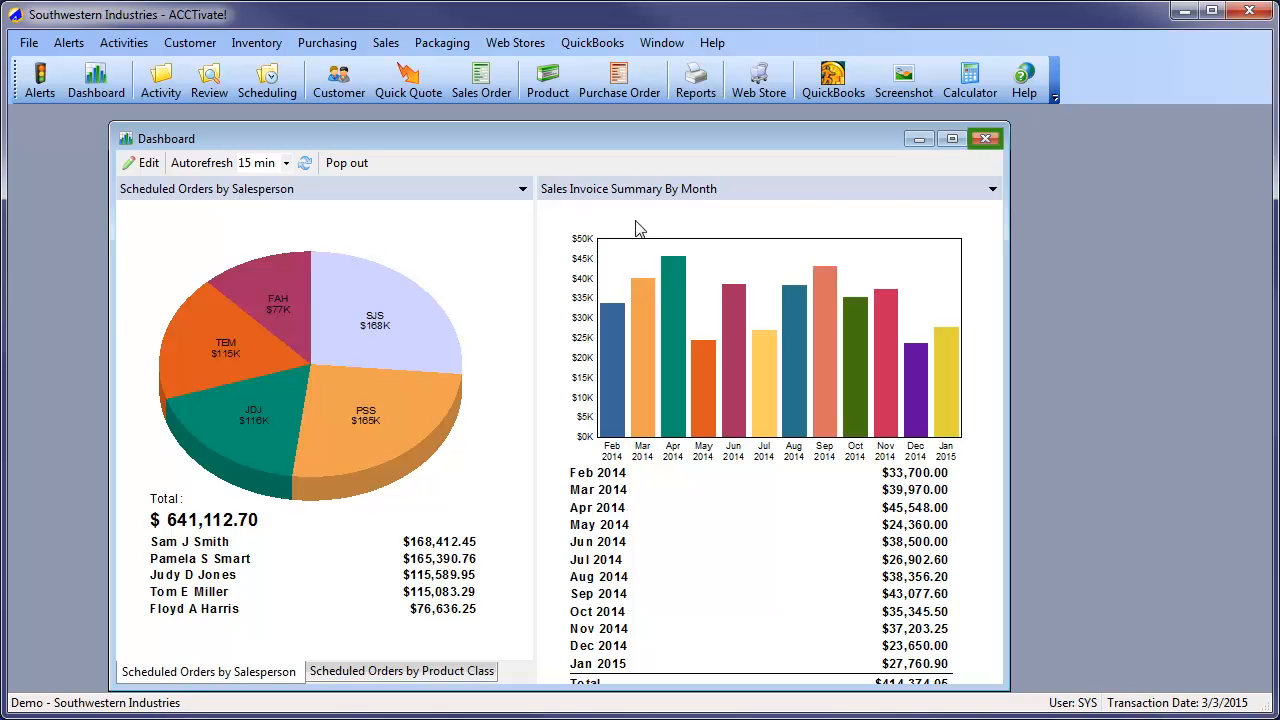
left_click(996, 140)
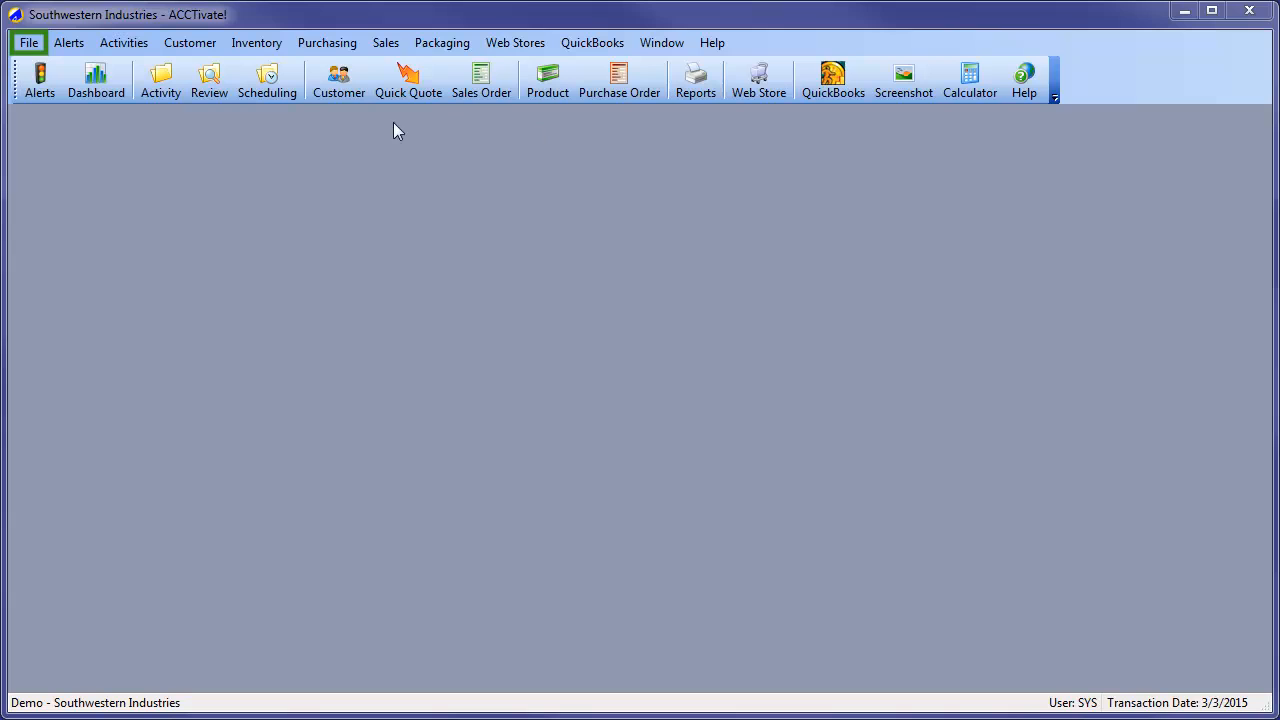
Open the SYS user's record under User Information in Configuration Management
left_click(29, 42)
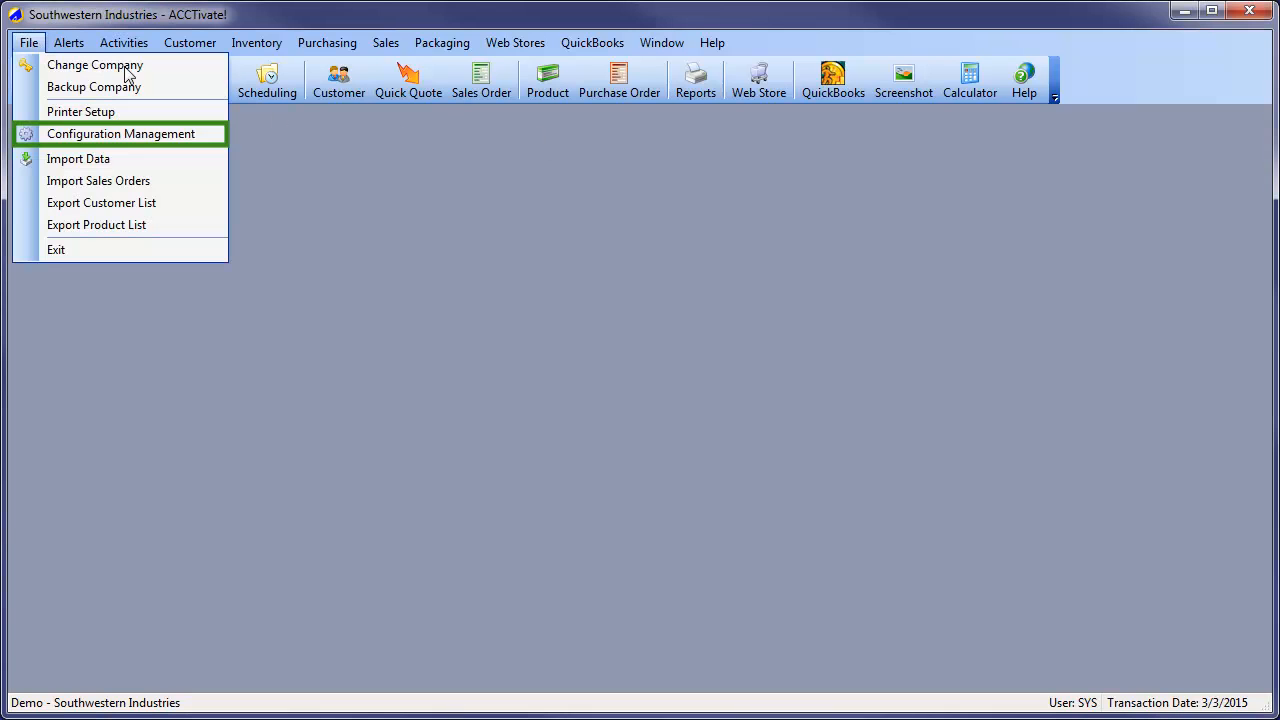
left_click(153, 133)
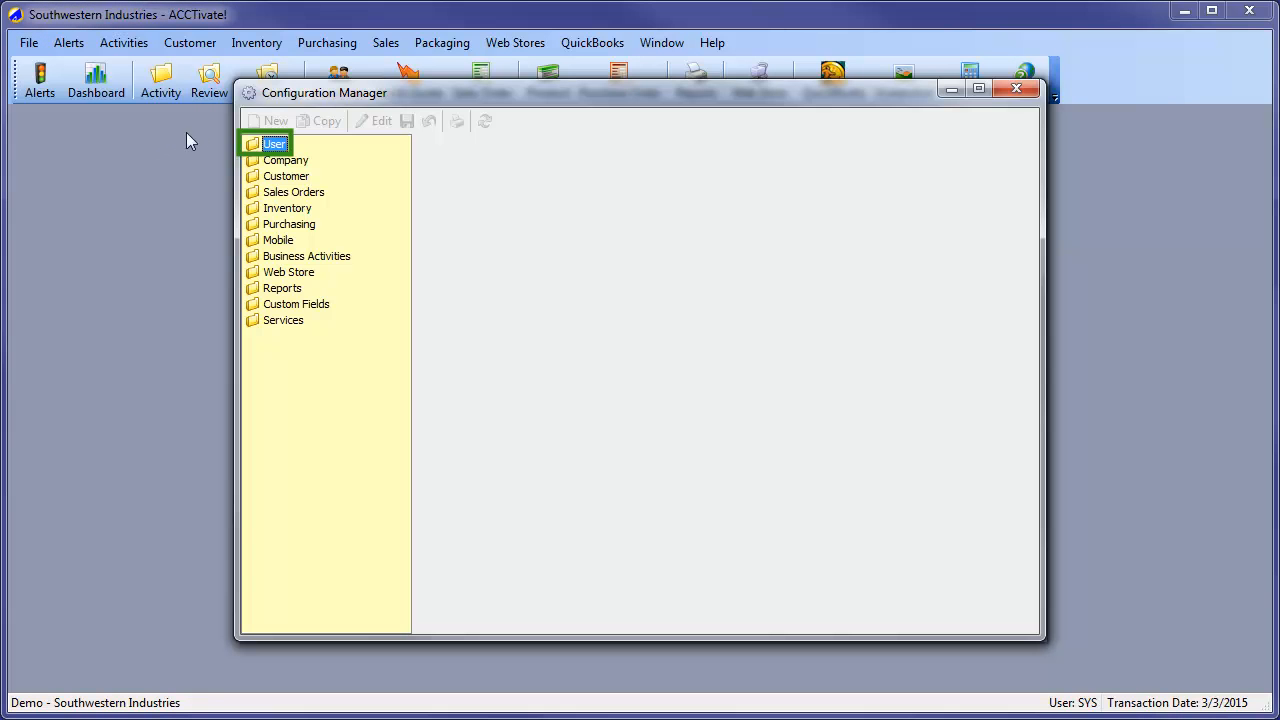
double_click(273, 144)
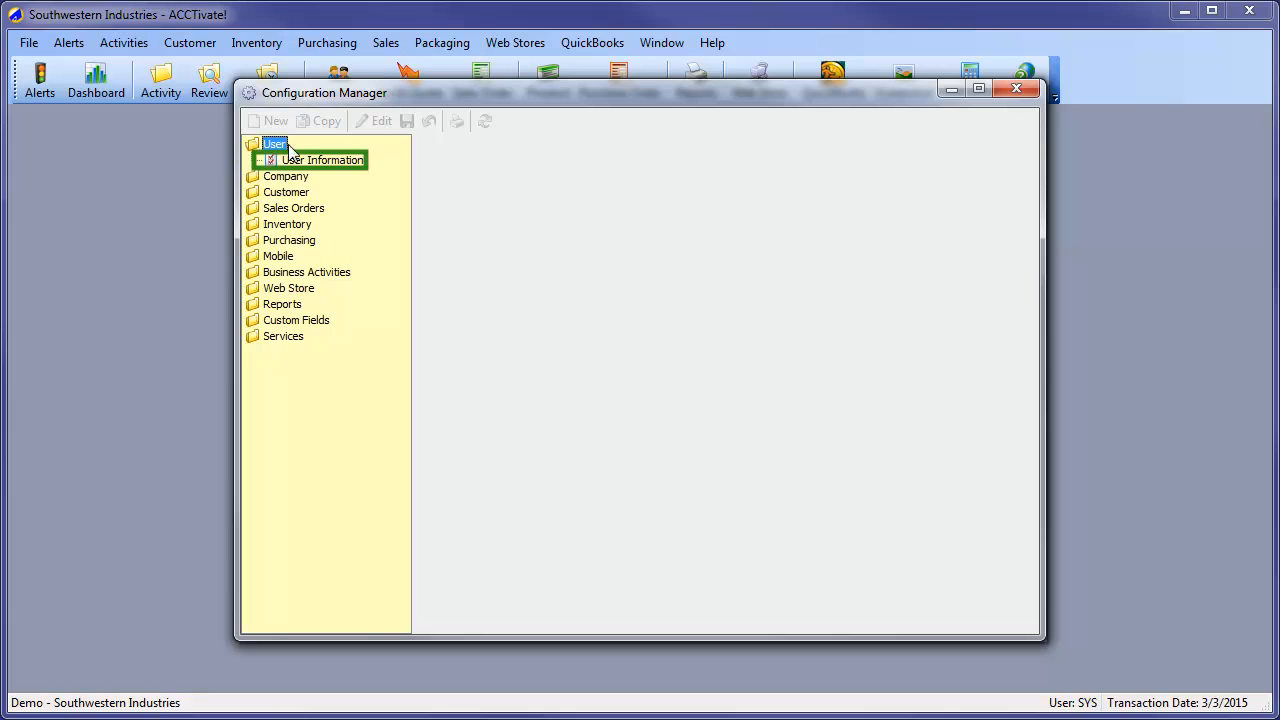
left_click(321, 162)
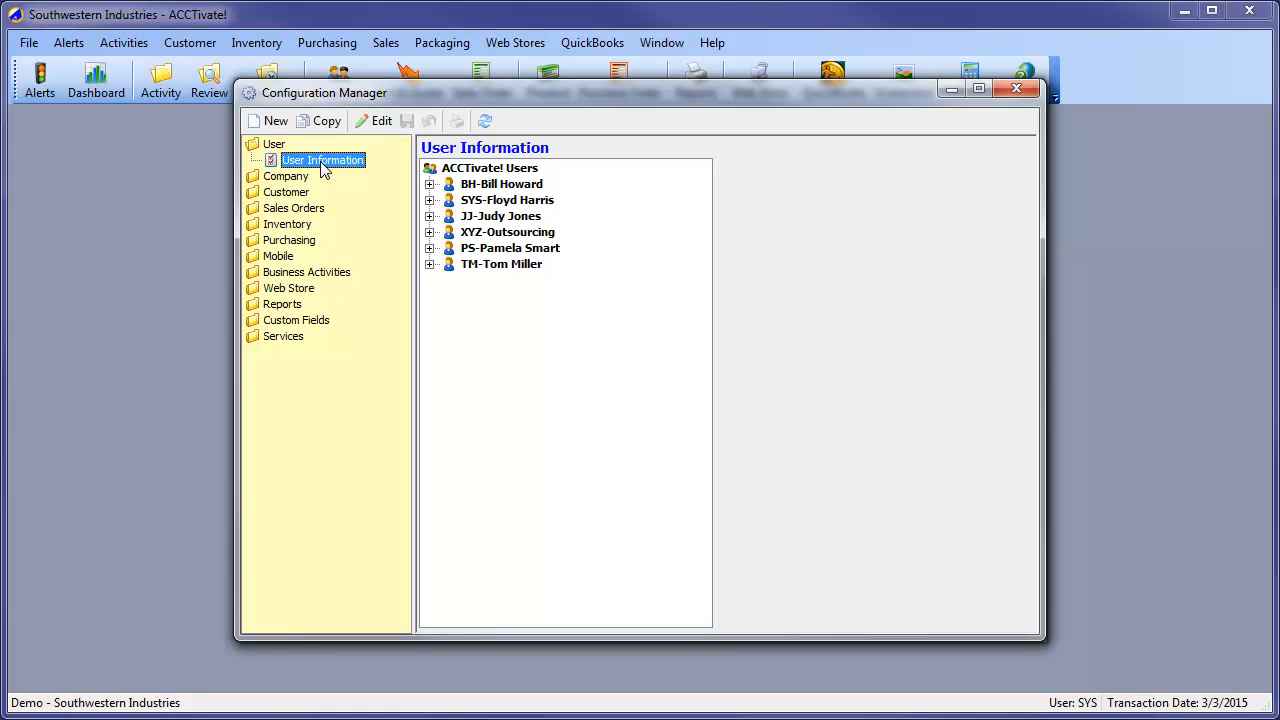
left_click(493, 205)
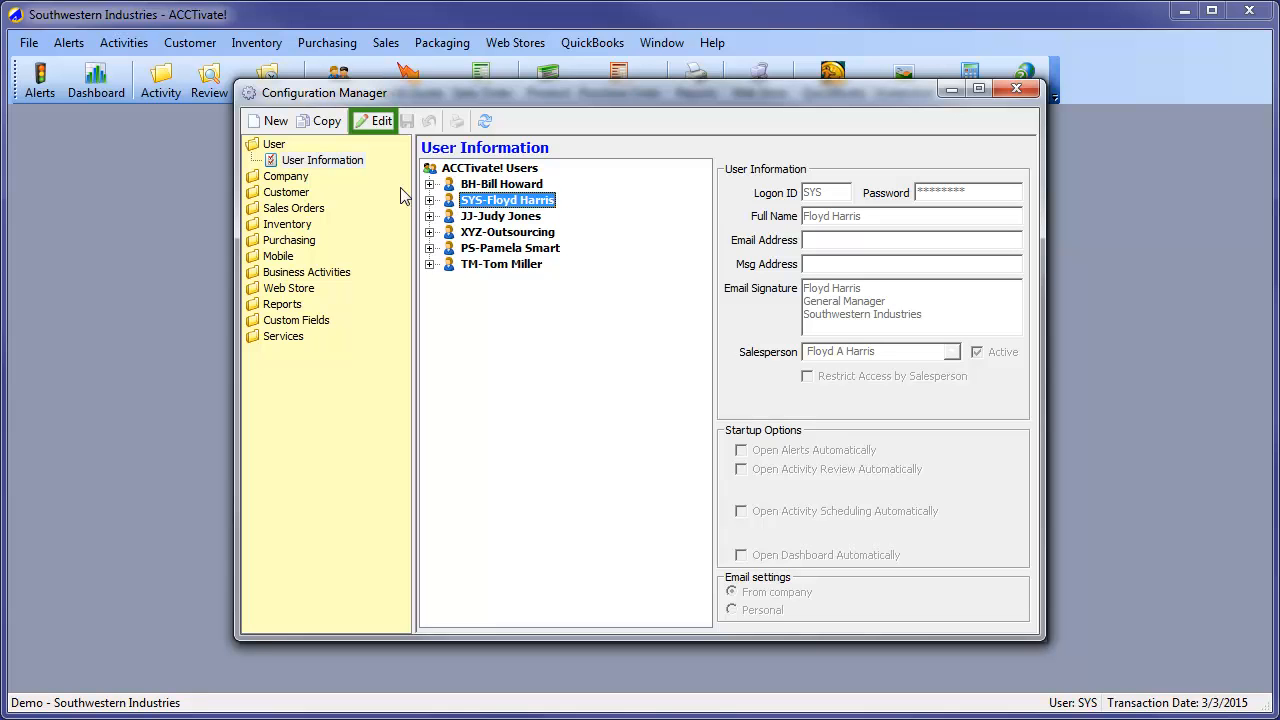
Enable the Open Dashboard Automatically startup option for the SYS user, save the record and close the Configuration Manager
left_click(362, 121)
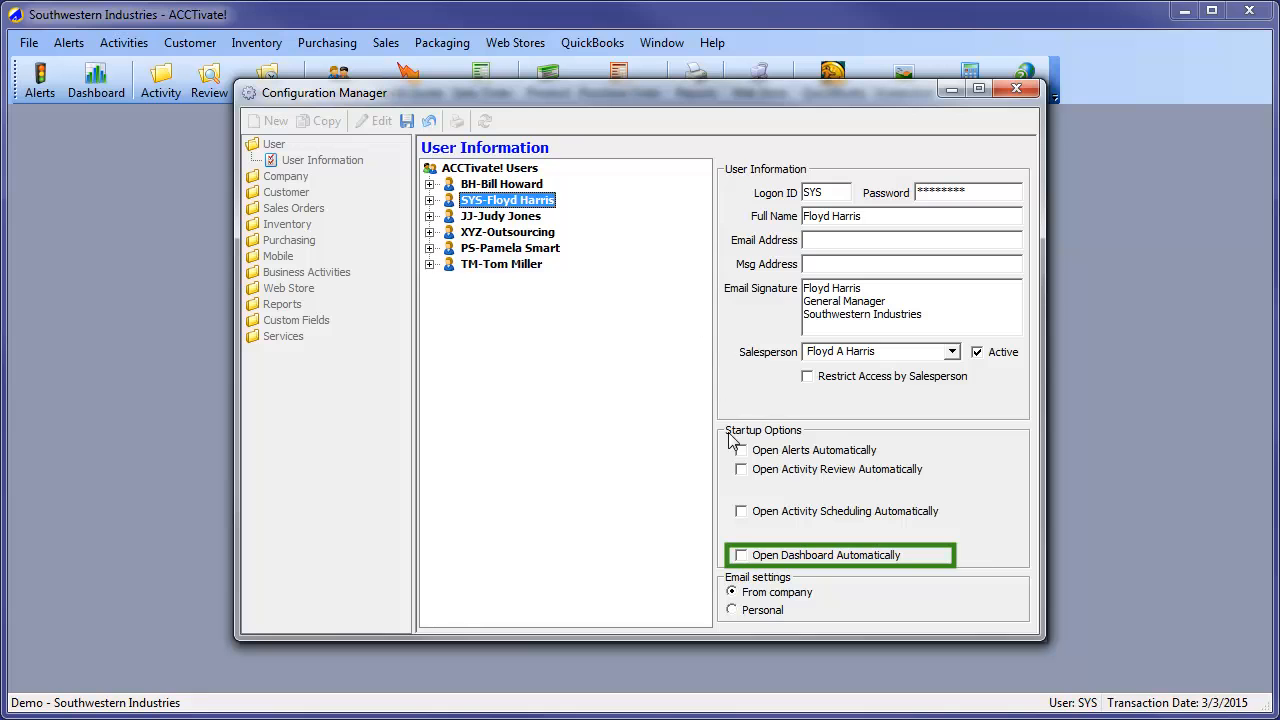
left_click(741, 556)
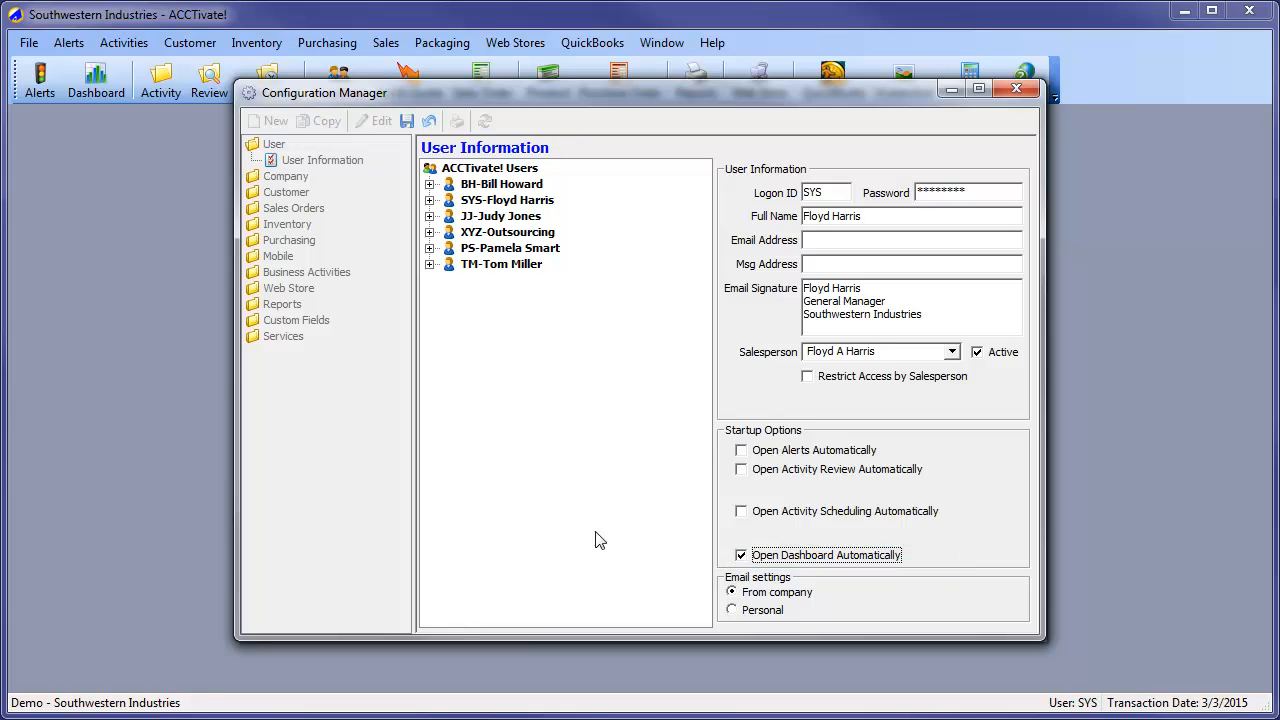
left_click(405, 120)
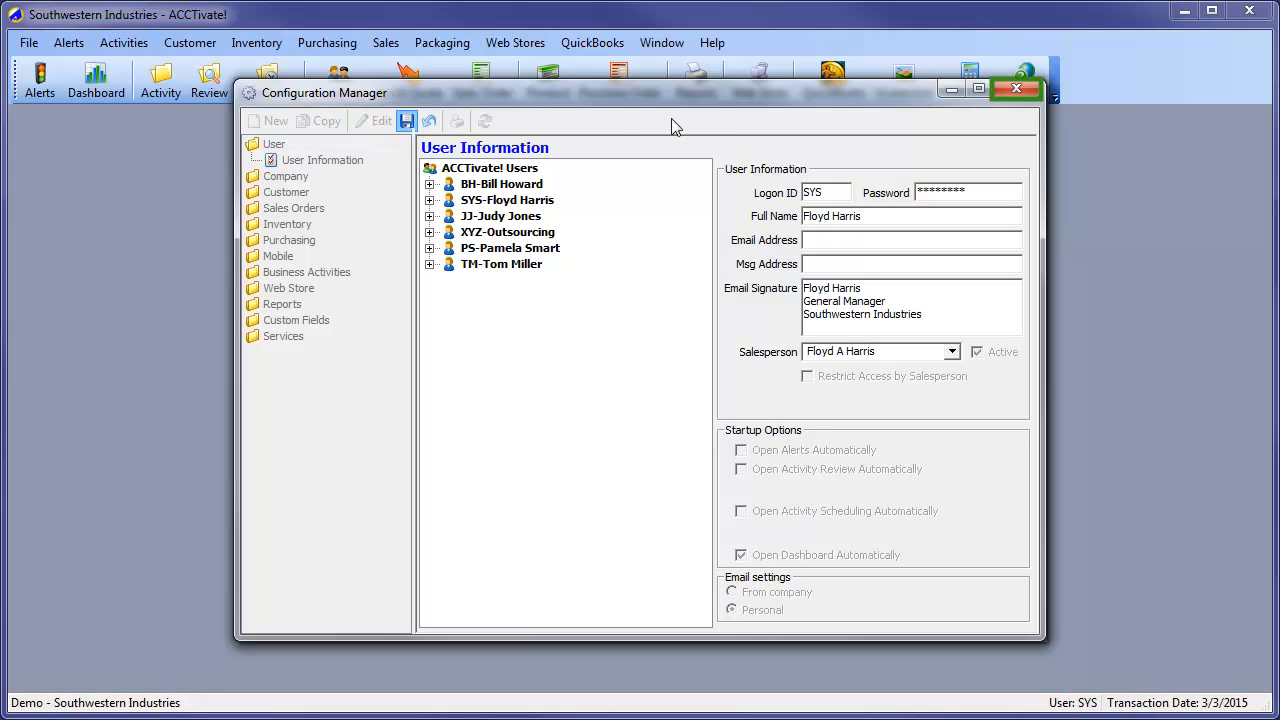
left_click(1025, 89)
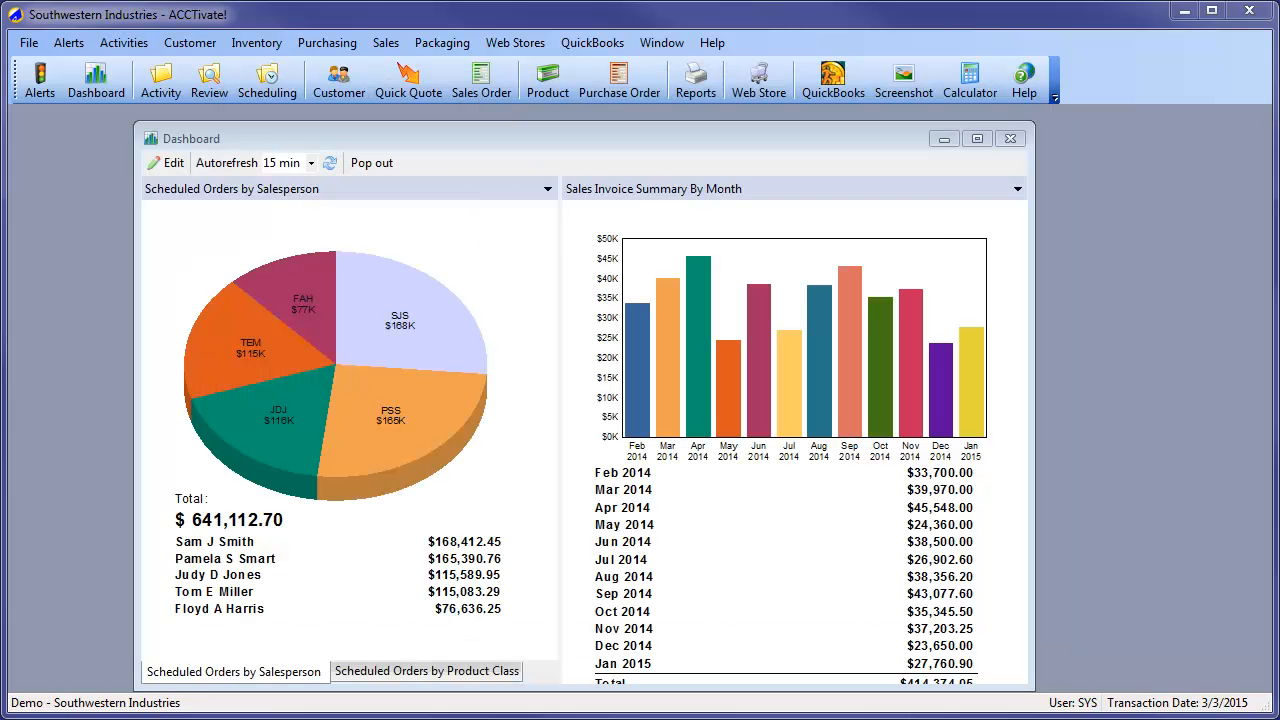